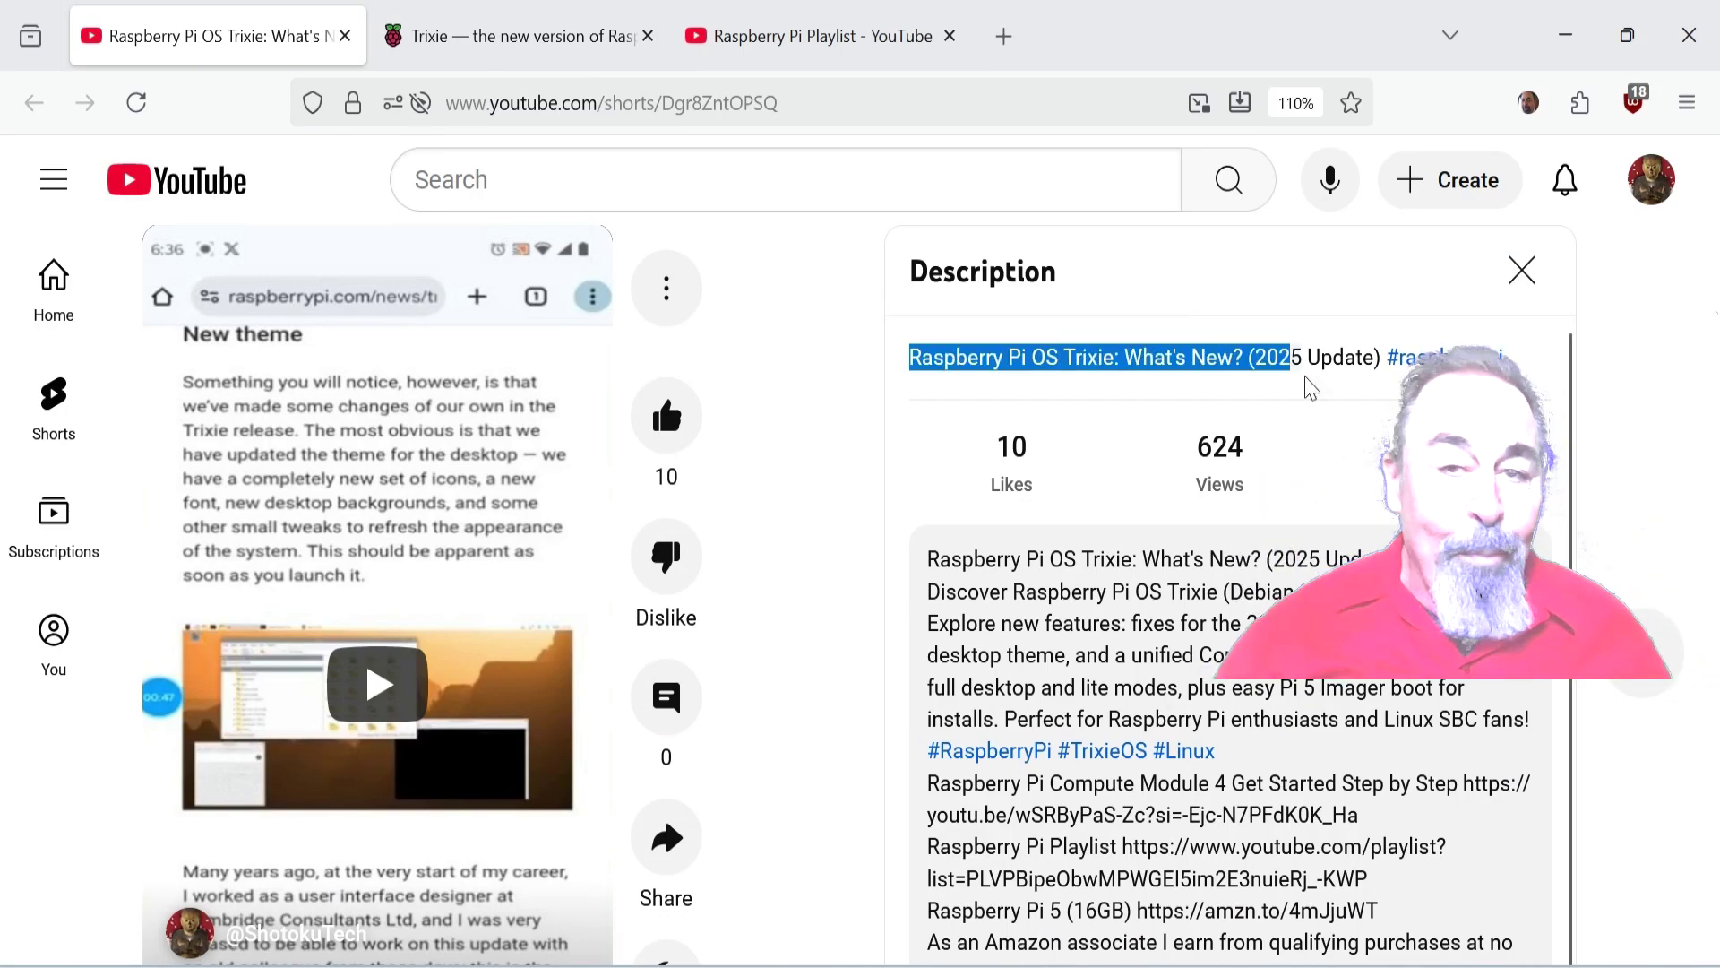
Clear the description selection and switch to the 'Trixie — the new version of Raspberry Pi OS' tab
{"action": "left_click", "coordinate": [1523, 374]}
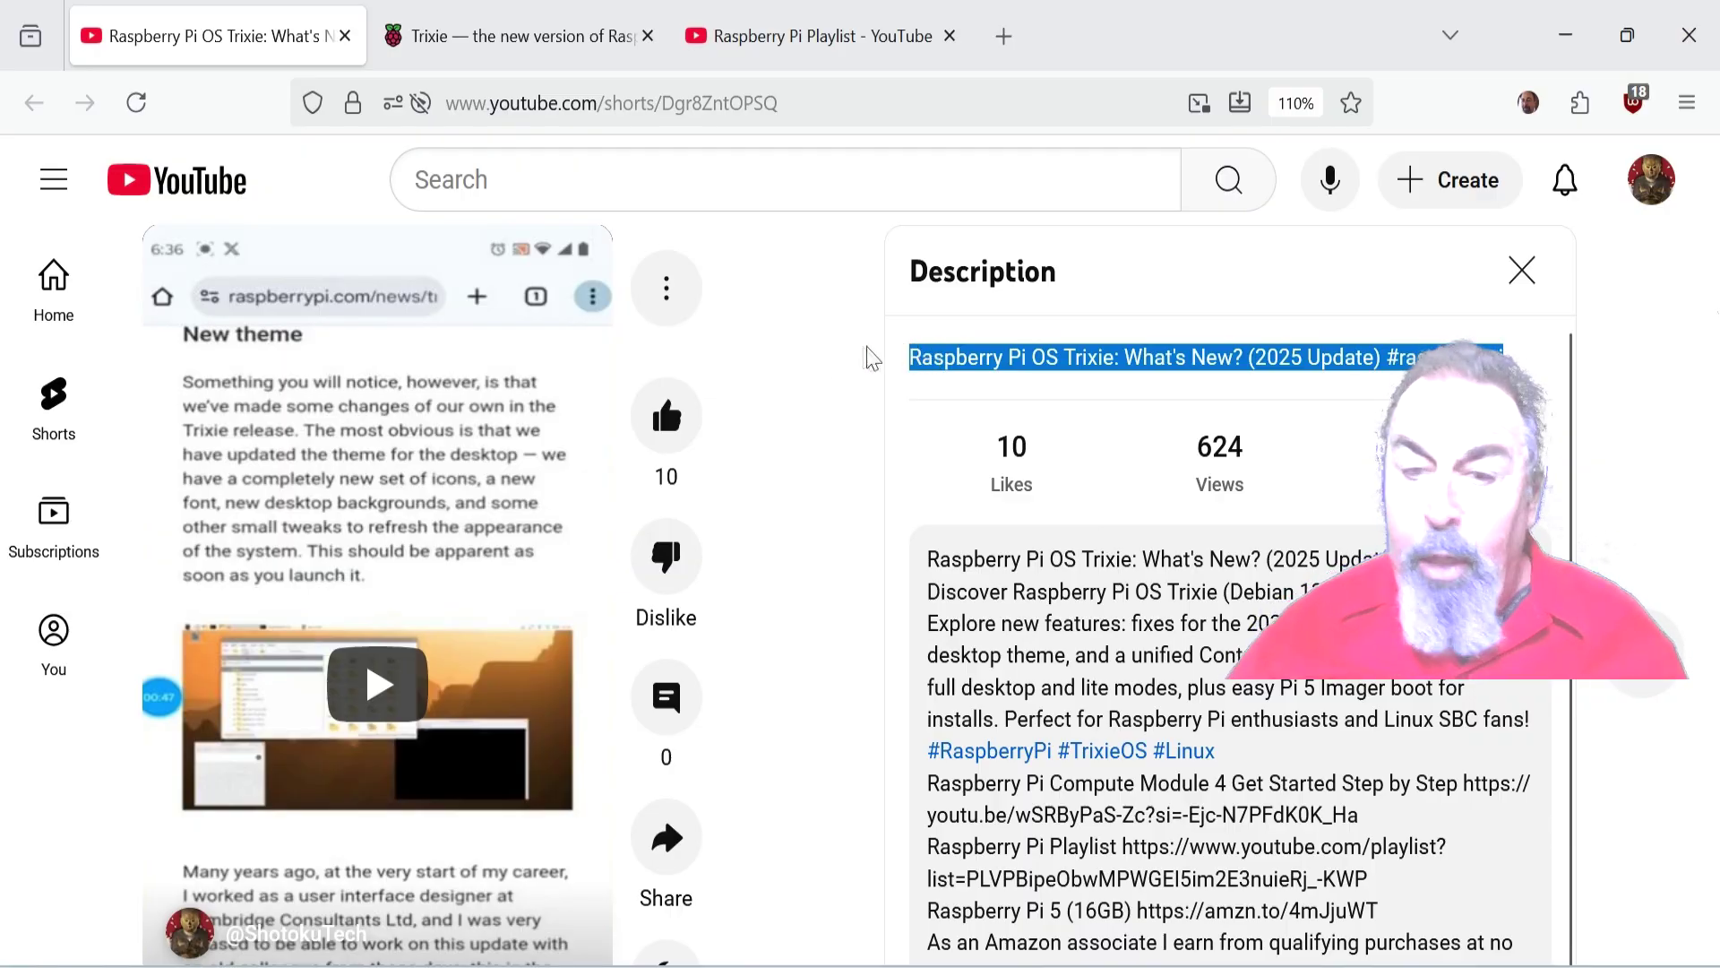
{"action": "left_click", "coordinate": [527, 44]}
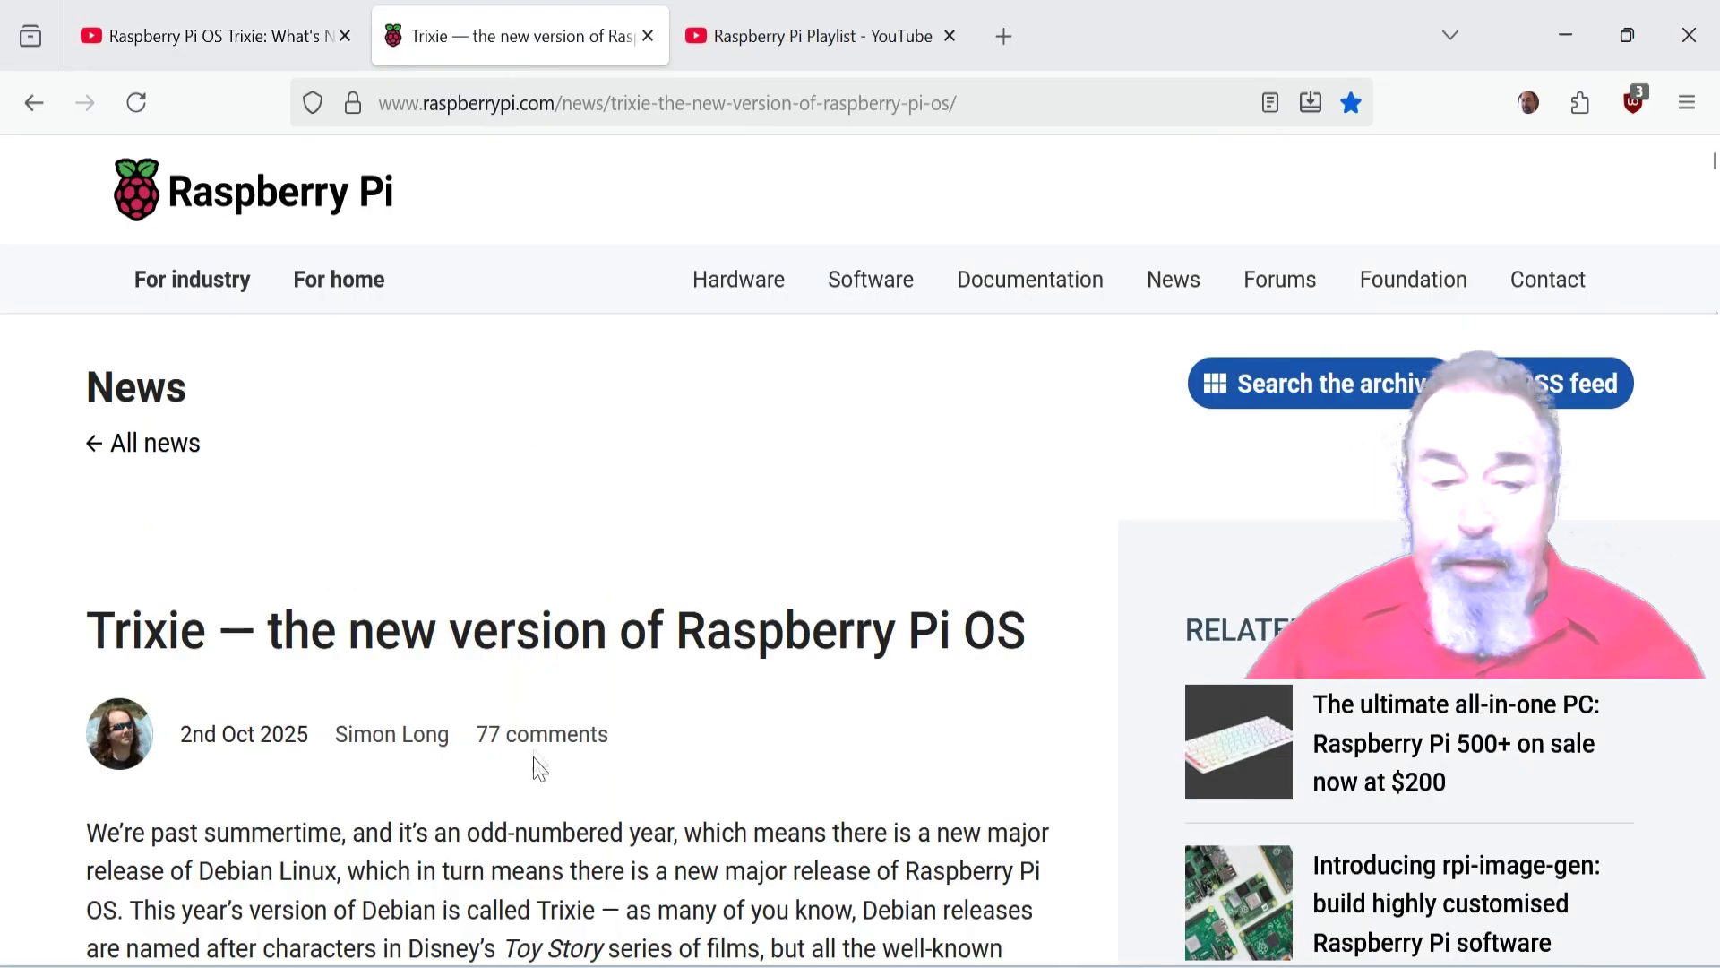
Scroll to 'An additional option for newer Raspberry Pis' and highlight its heading and paragraph
{"action": "scroll", "coordinate": [538, 730], "scroll_direction": "down", "scroll_amount": 20}
{"action": "scroll", "coordinate": [534, 730], "scroll_direction": "down", "scroll_amount": 20}
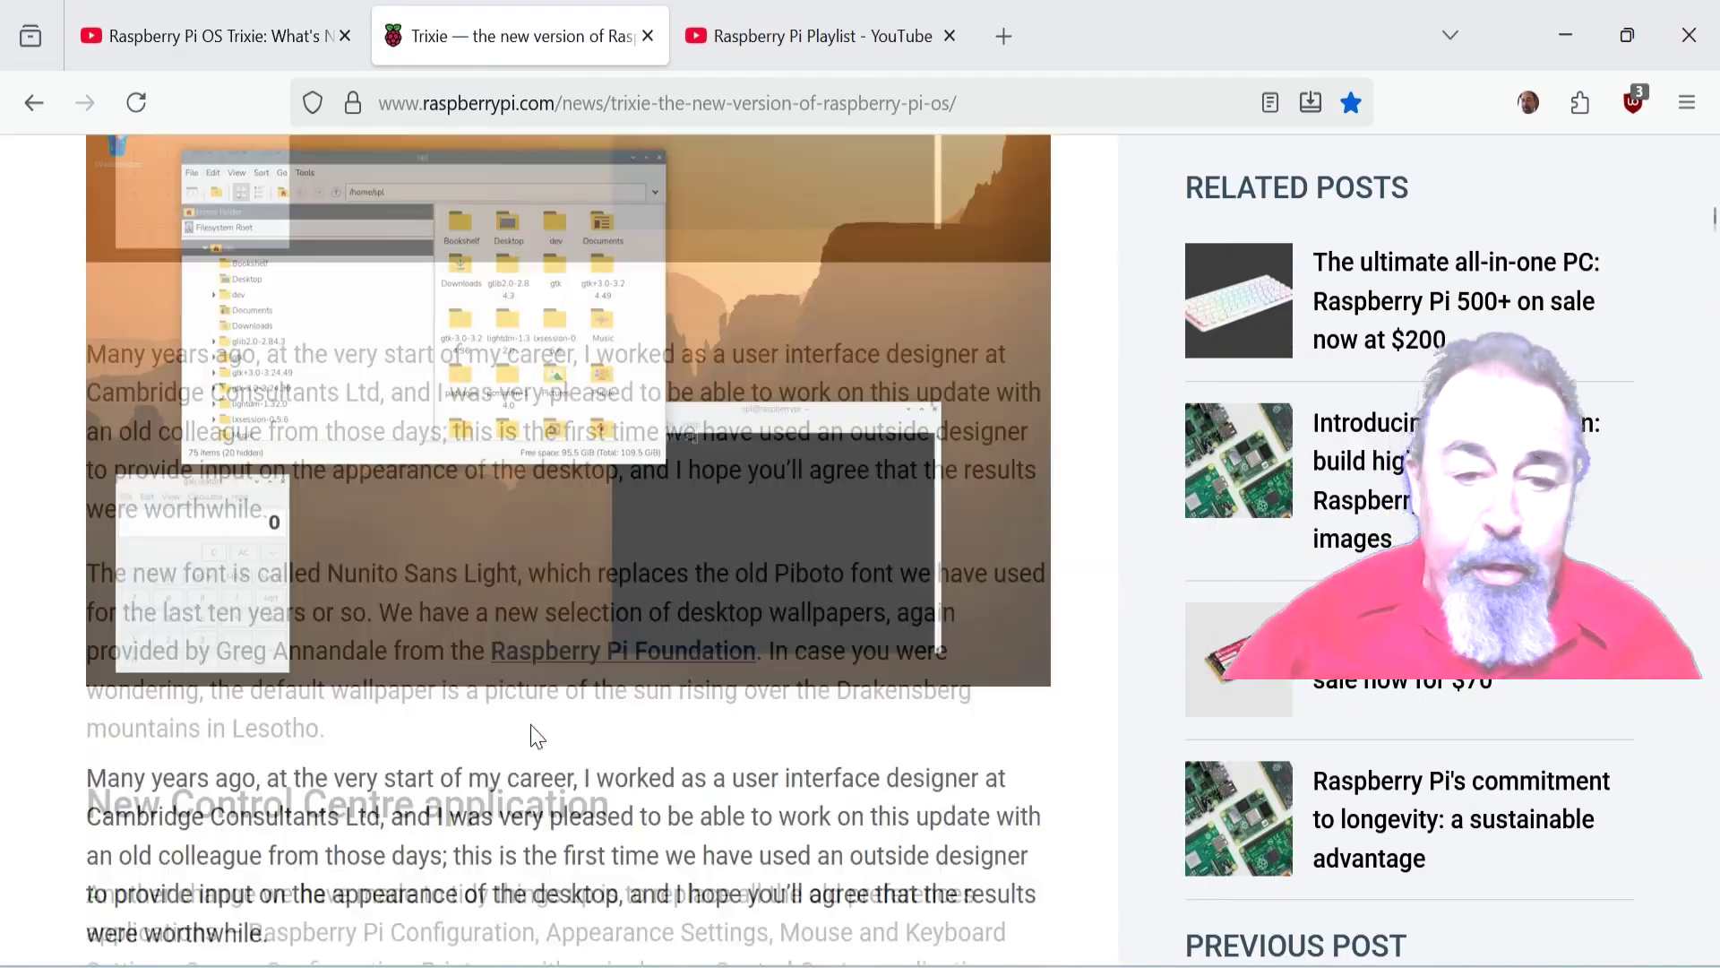
{"action": "scroll", "coordinate": [537, 733], "scroll_direction": "down", "scroll_amount": 20}
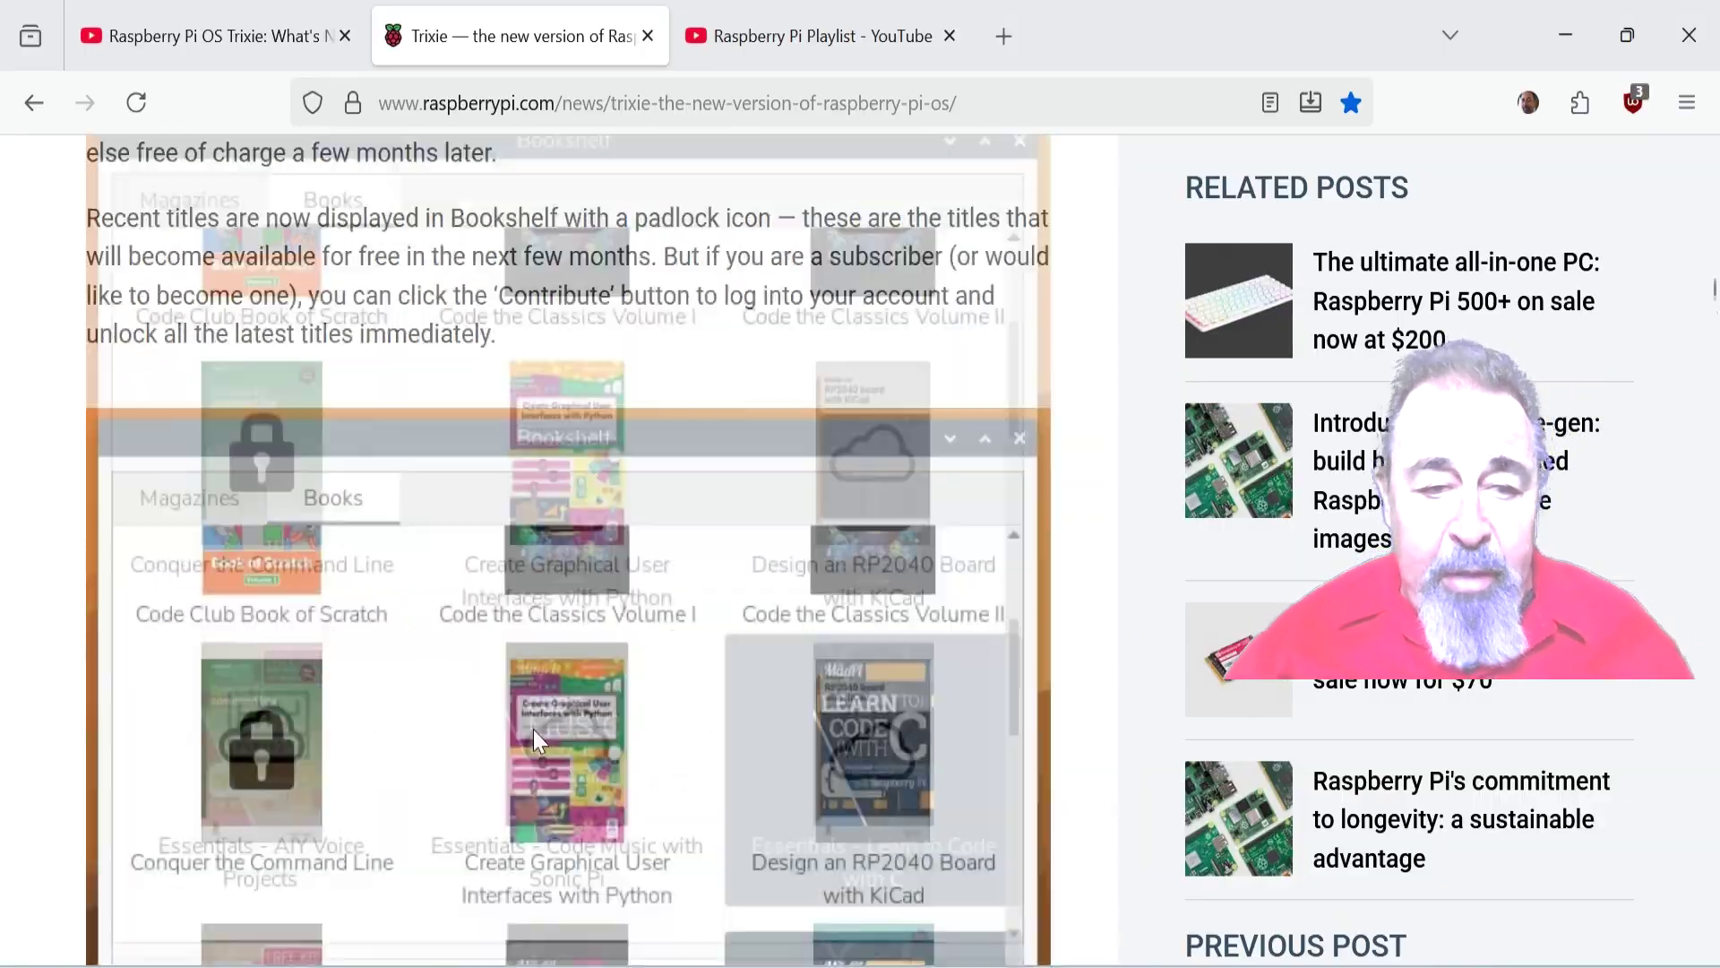
{"action": "scroll", "coordinate": [538, 743], "scroll_direction": "down", "scroll_amount": 5}
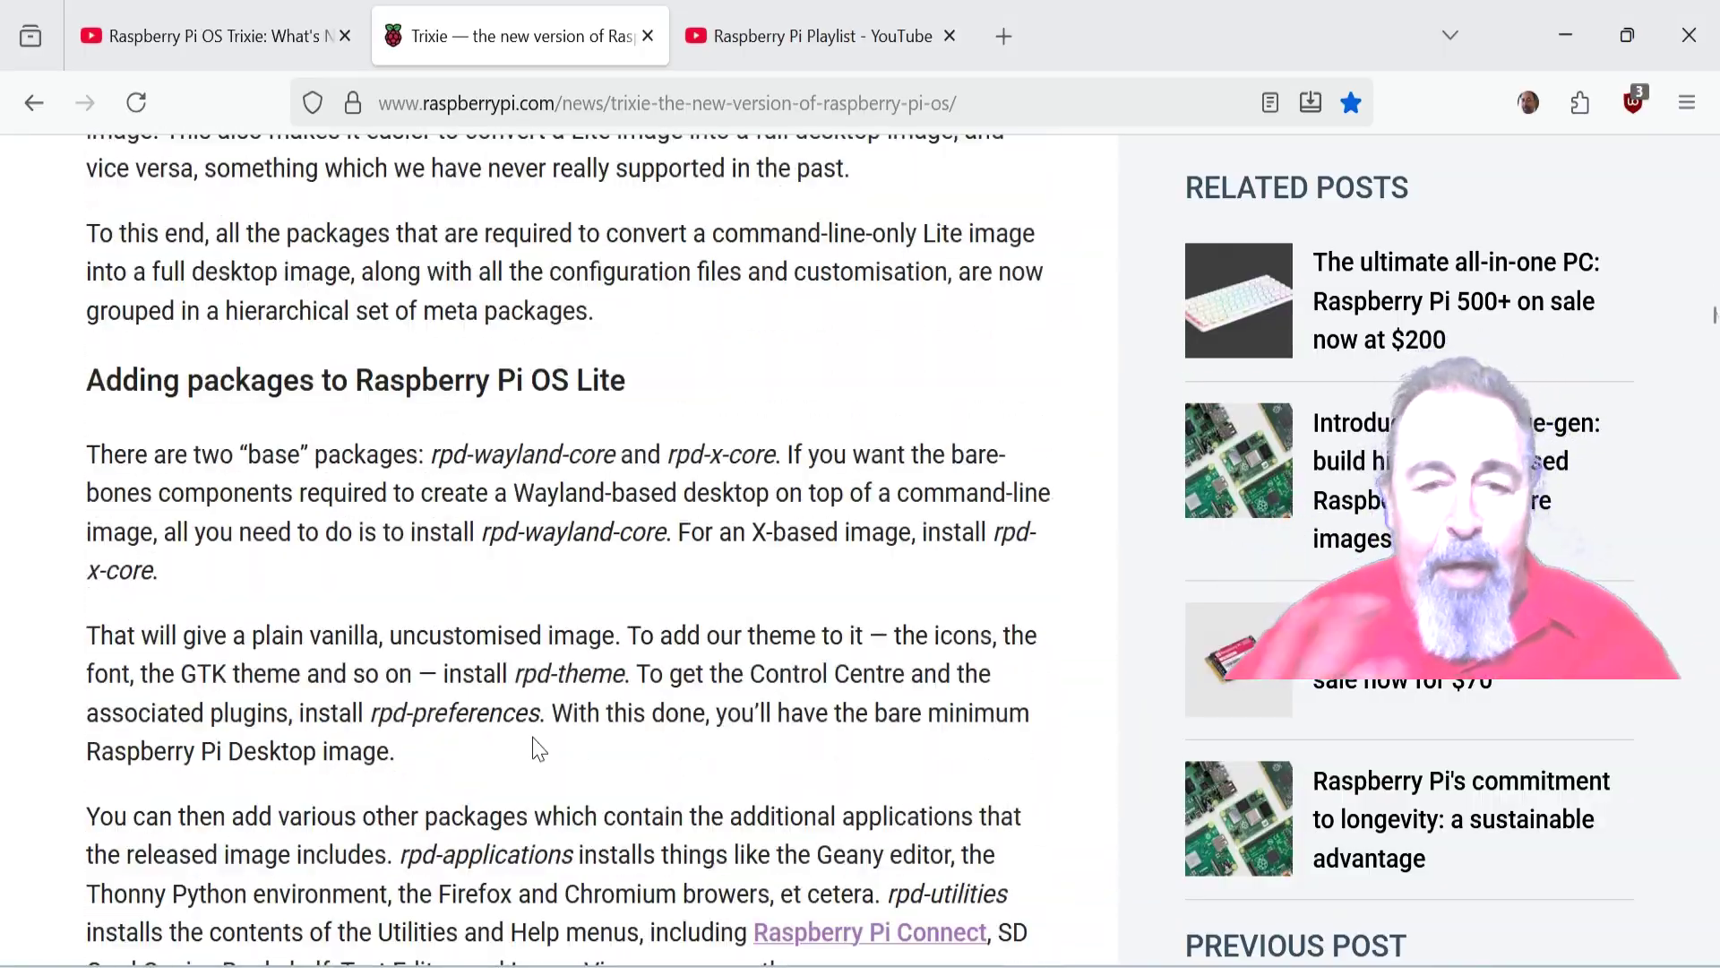
{"action": "scroll", "coordinate": [538, 744], "scroll_direction": "down", "scroll_amount": 15}
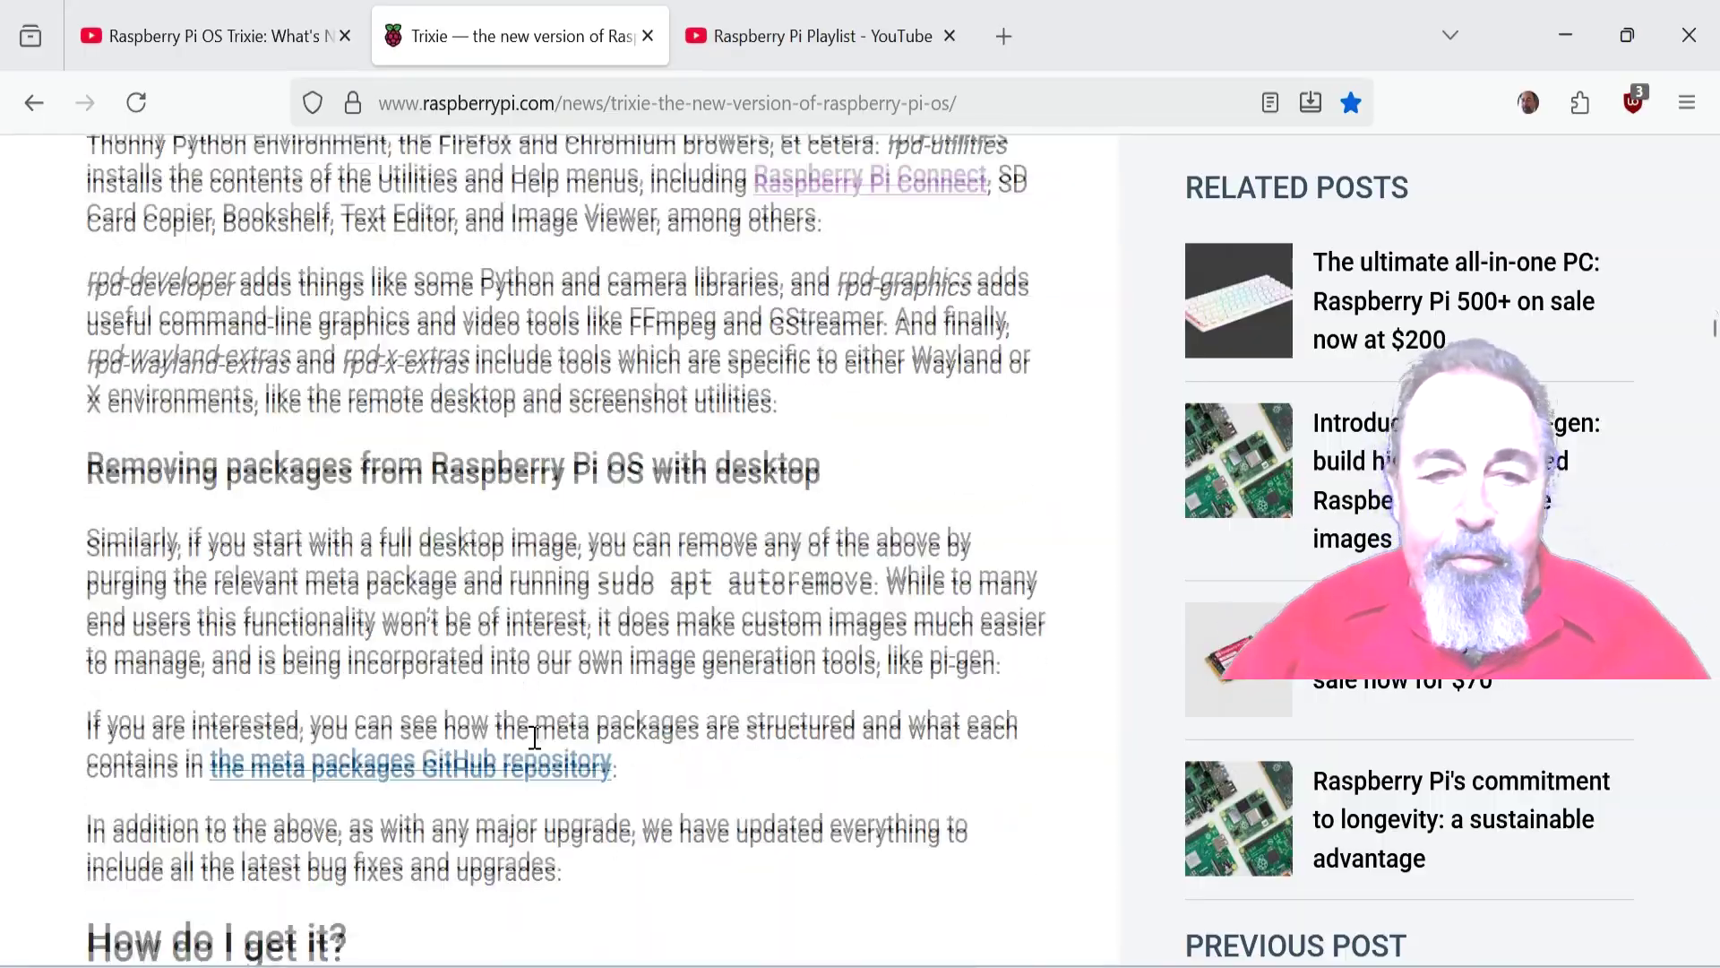
{"action": "scroll", "coordinate": [535, 737], "scroll_direction": "down", "scroll_amount": 7}
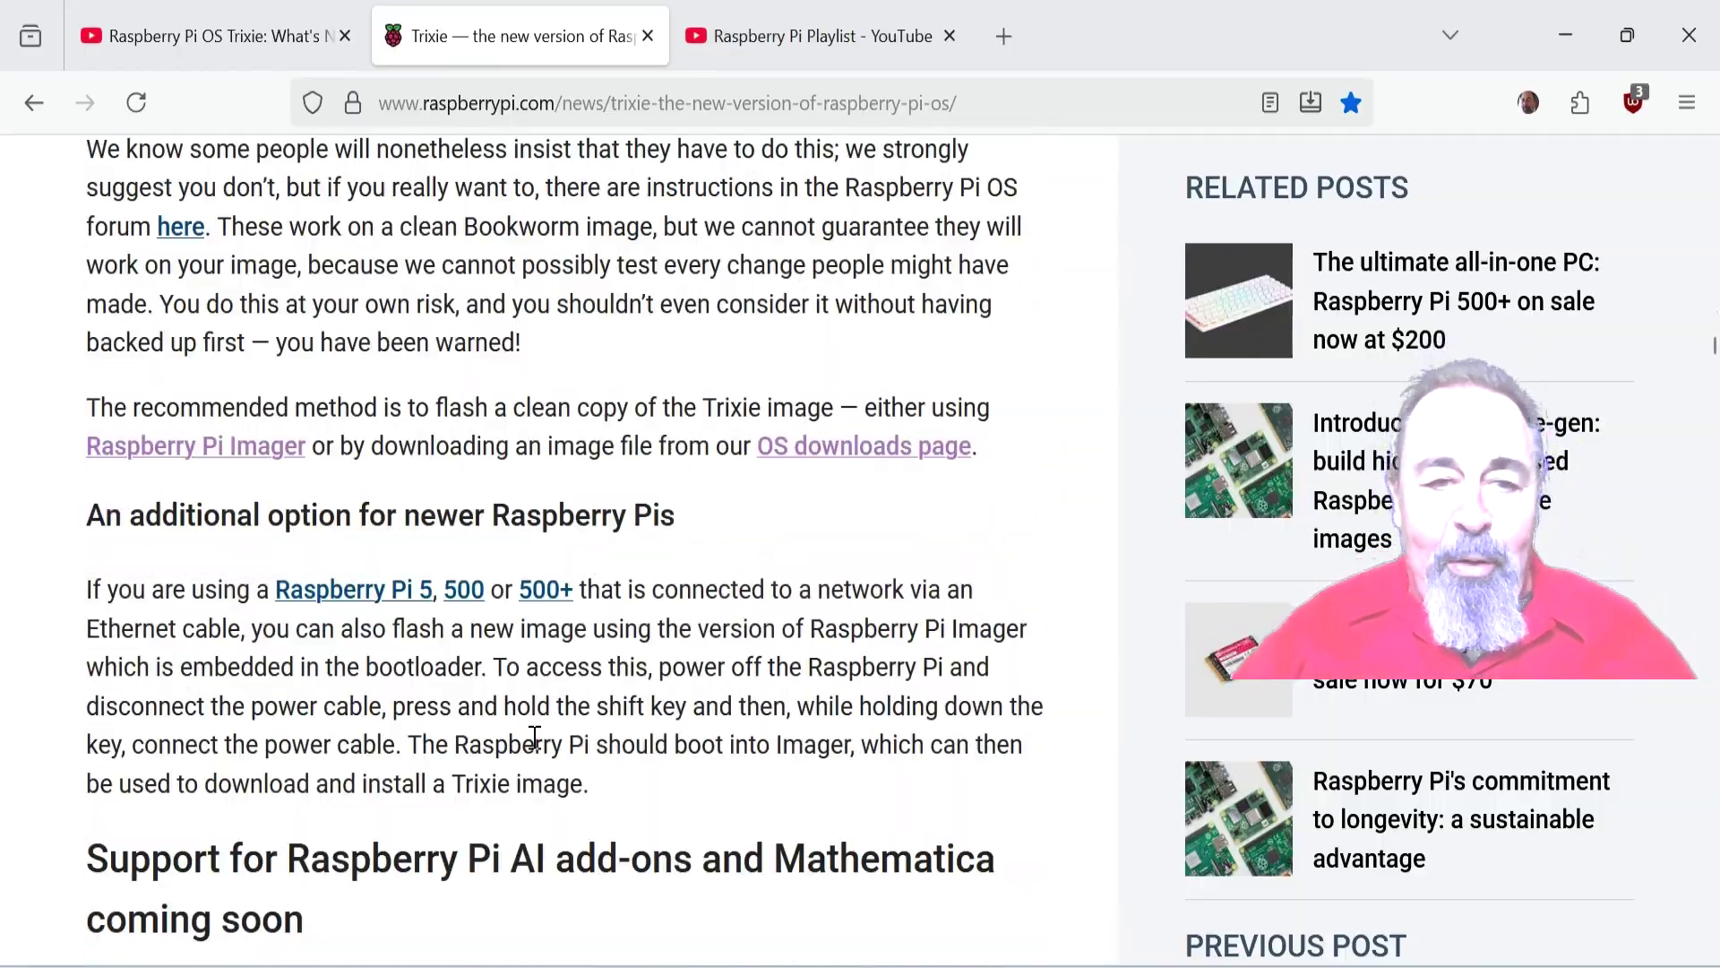
{"action": "scroll", "coordinate": [535, 736], "scroll_direction": "down", "scroll_amount": 4}
{"action": "scroll", "coordinate": [535, 737], "scroll_direction": "up", "scroll_amount": 4}
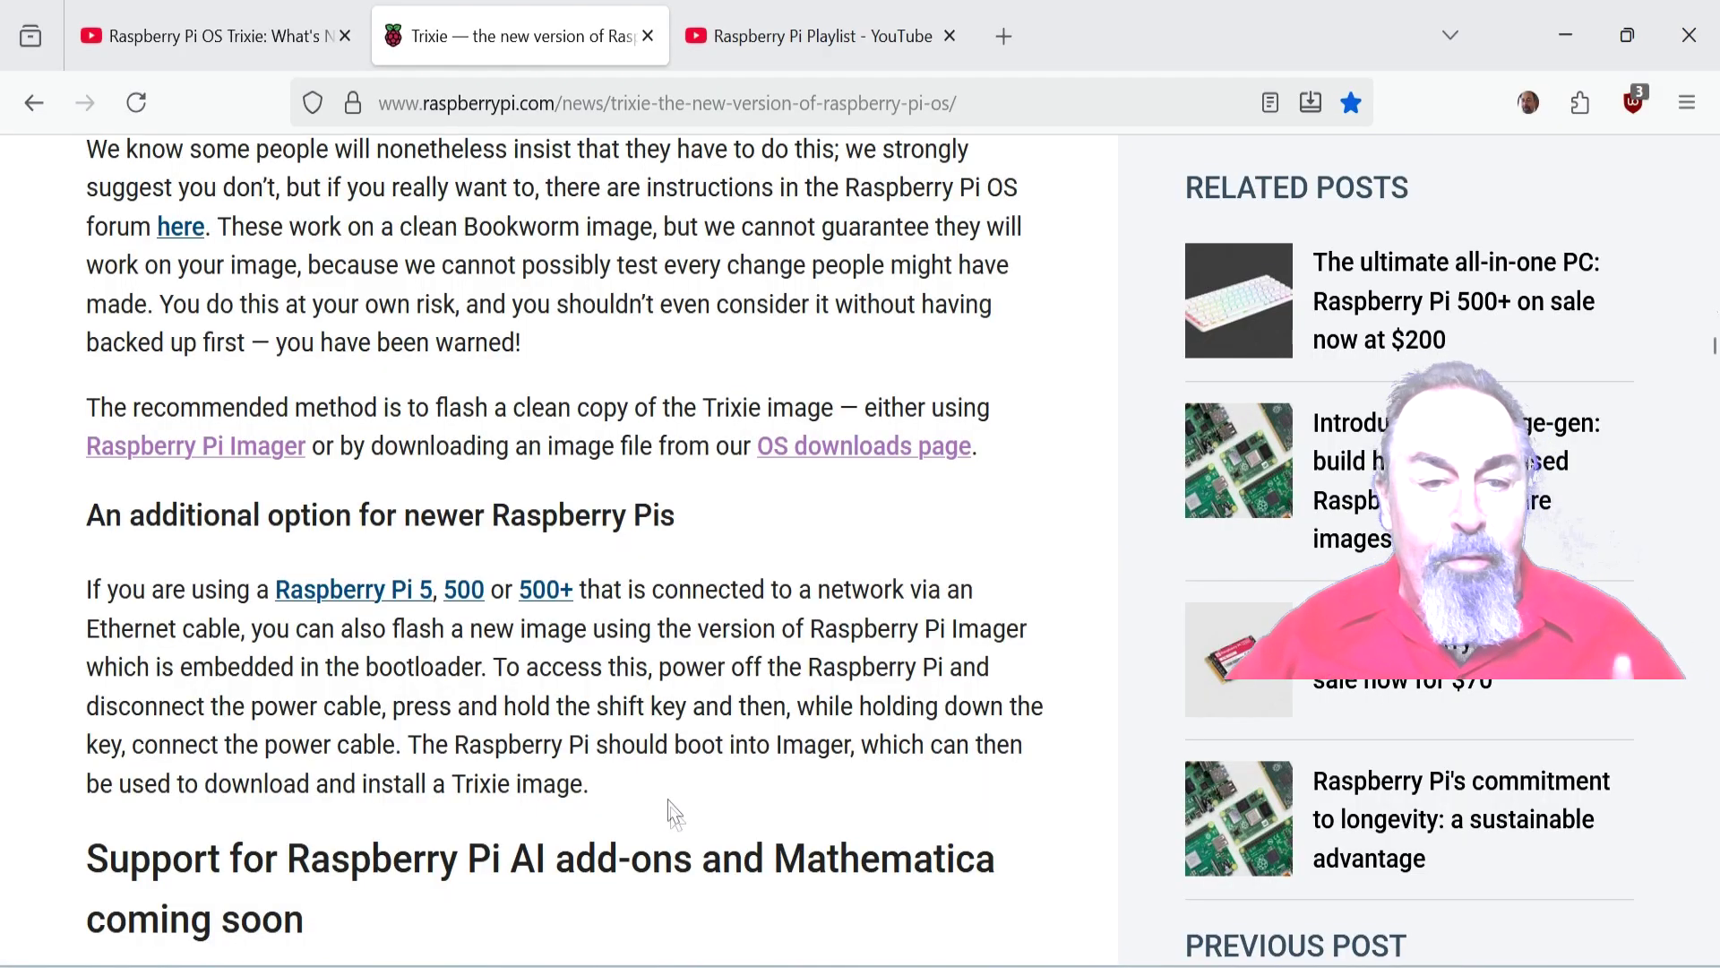
{"action": "left_click_drag", "start_coordinate": [669, 807], "coordinate": [71, 529]}
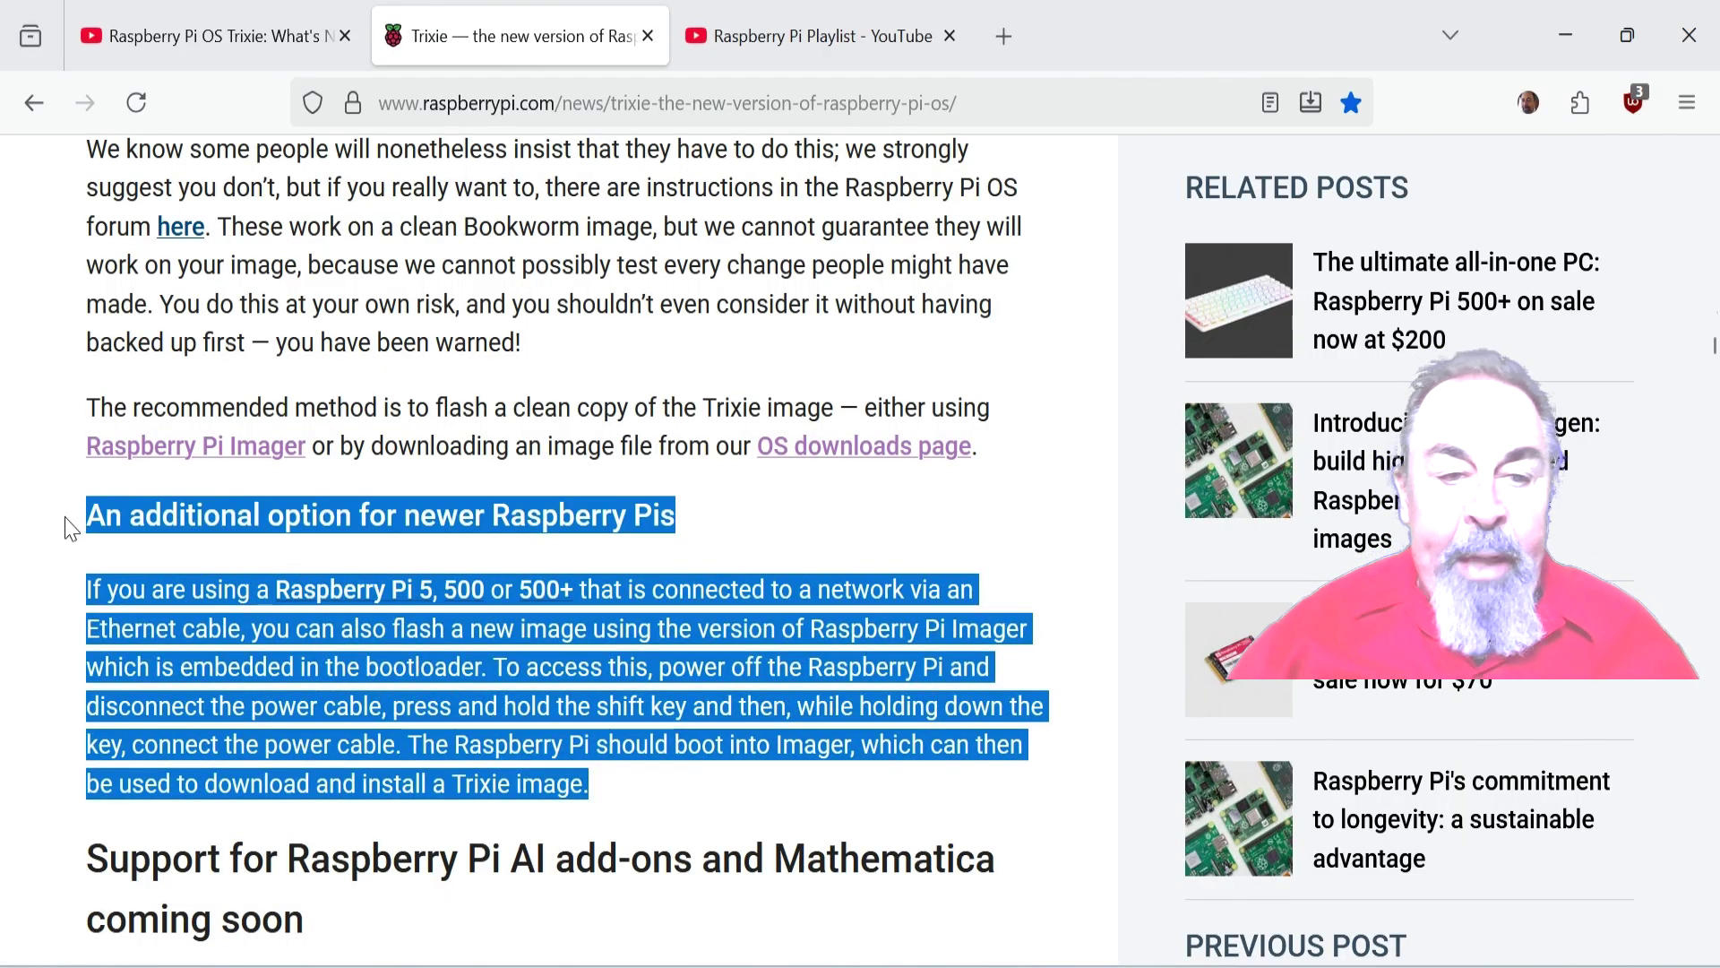
{"action": "left_click", "coordinate": [626, 698]}
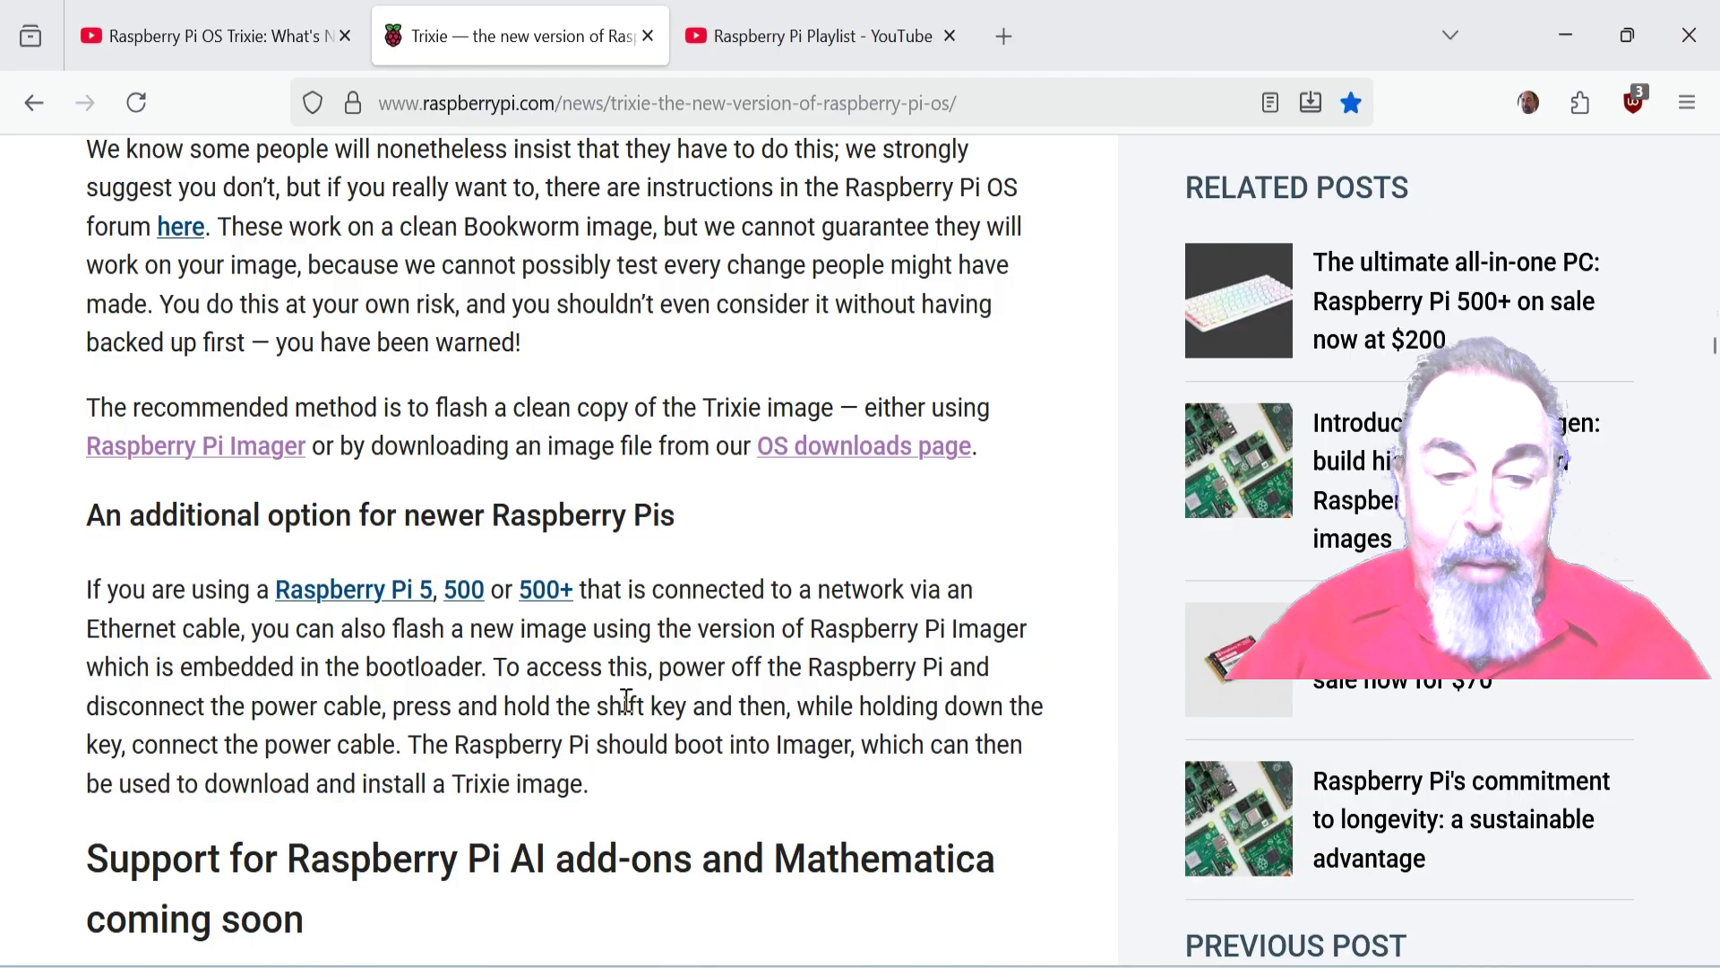
{"action": "mouse_move", "coordinate": [616, 790]}
{"action": "left_mouse_down"}
{"action": "mouse_move", "coordinate": [391, 706]}
{"action": "mouse_move", "coordinate": [273, 591]}
{"action": "mouse_move", "coordinate": [67, 529]}
{"action": "mouse_move", "coordinate": [456, 745]}
{"action": "mouse_move", "coordinate": [616, 806]}
{"action": "left_mouse_up"}
Highlight the phrases about an Ethernet connection and holding Shift, then clear the selection
{"action": "scroll", "coordinate": [628, 753], "scroll_direction": "down", "scroll_amount": 2}
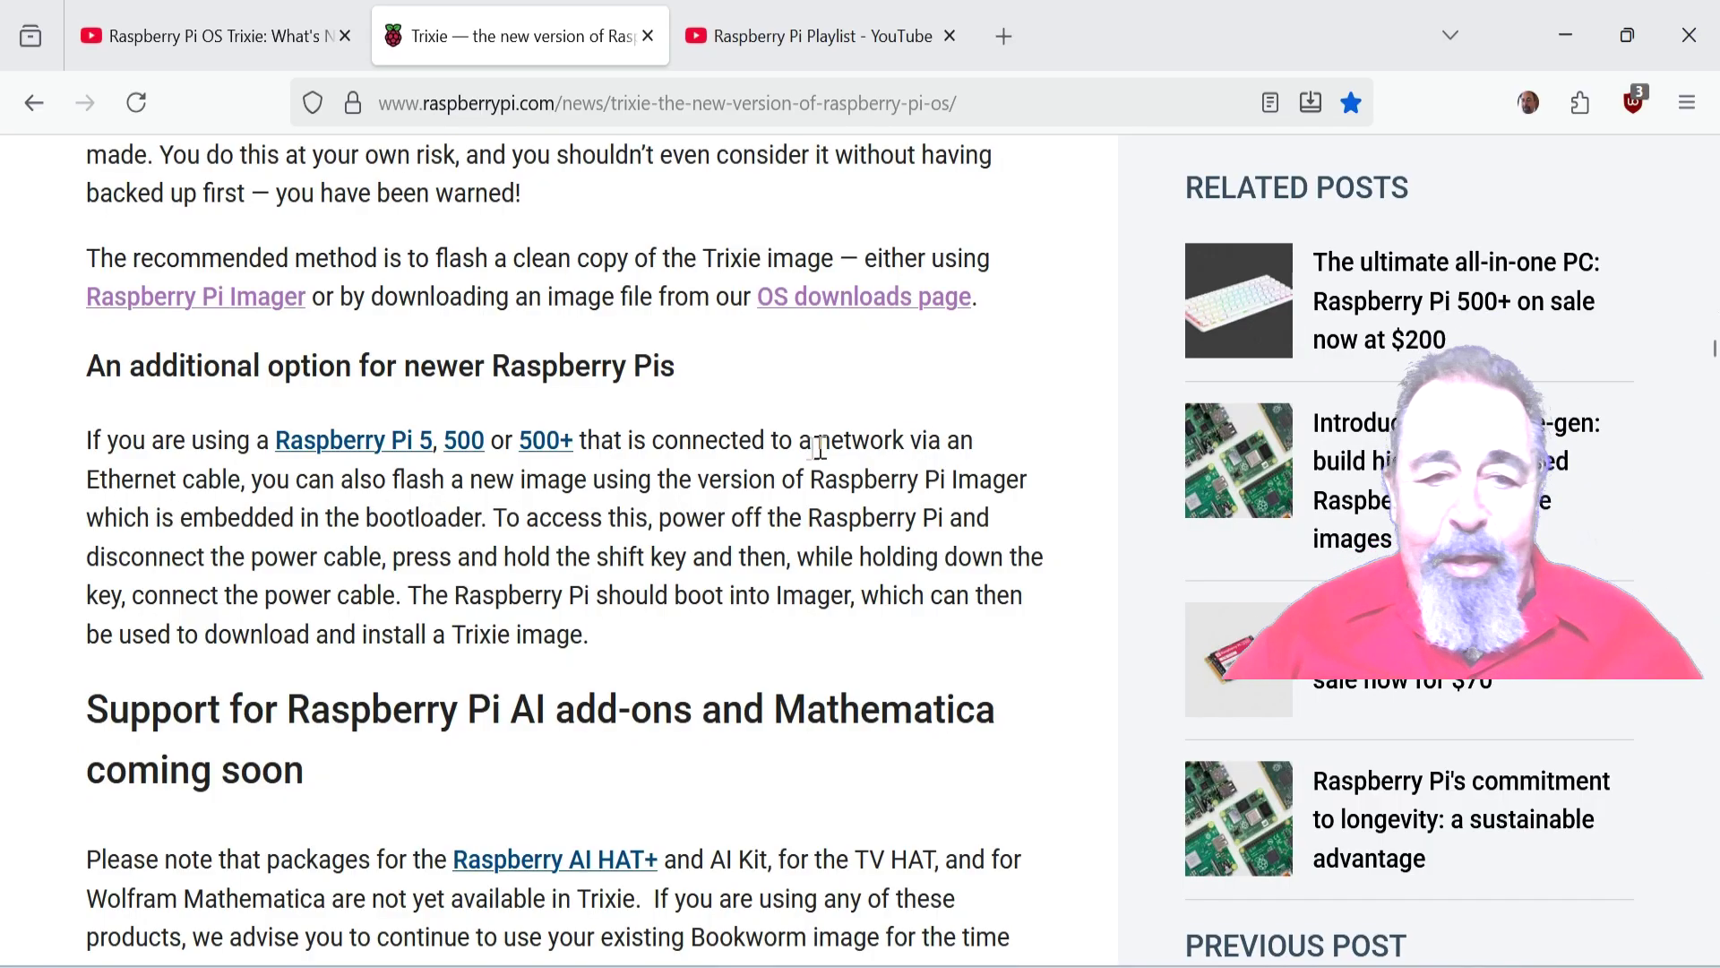
{"action": "left_click_drag", "start_coordinate": [652, 443], "coordinate": [248, 488]}
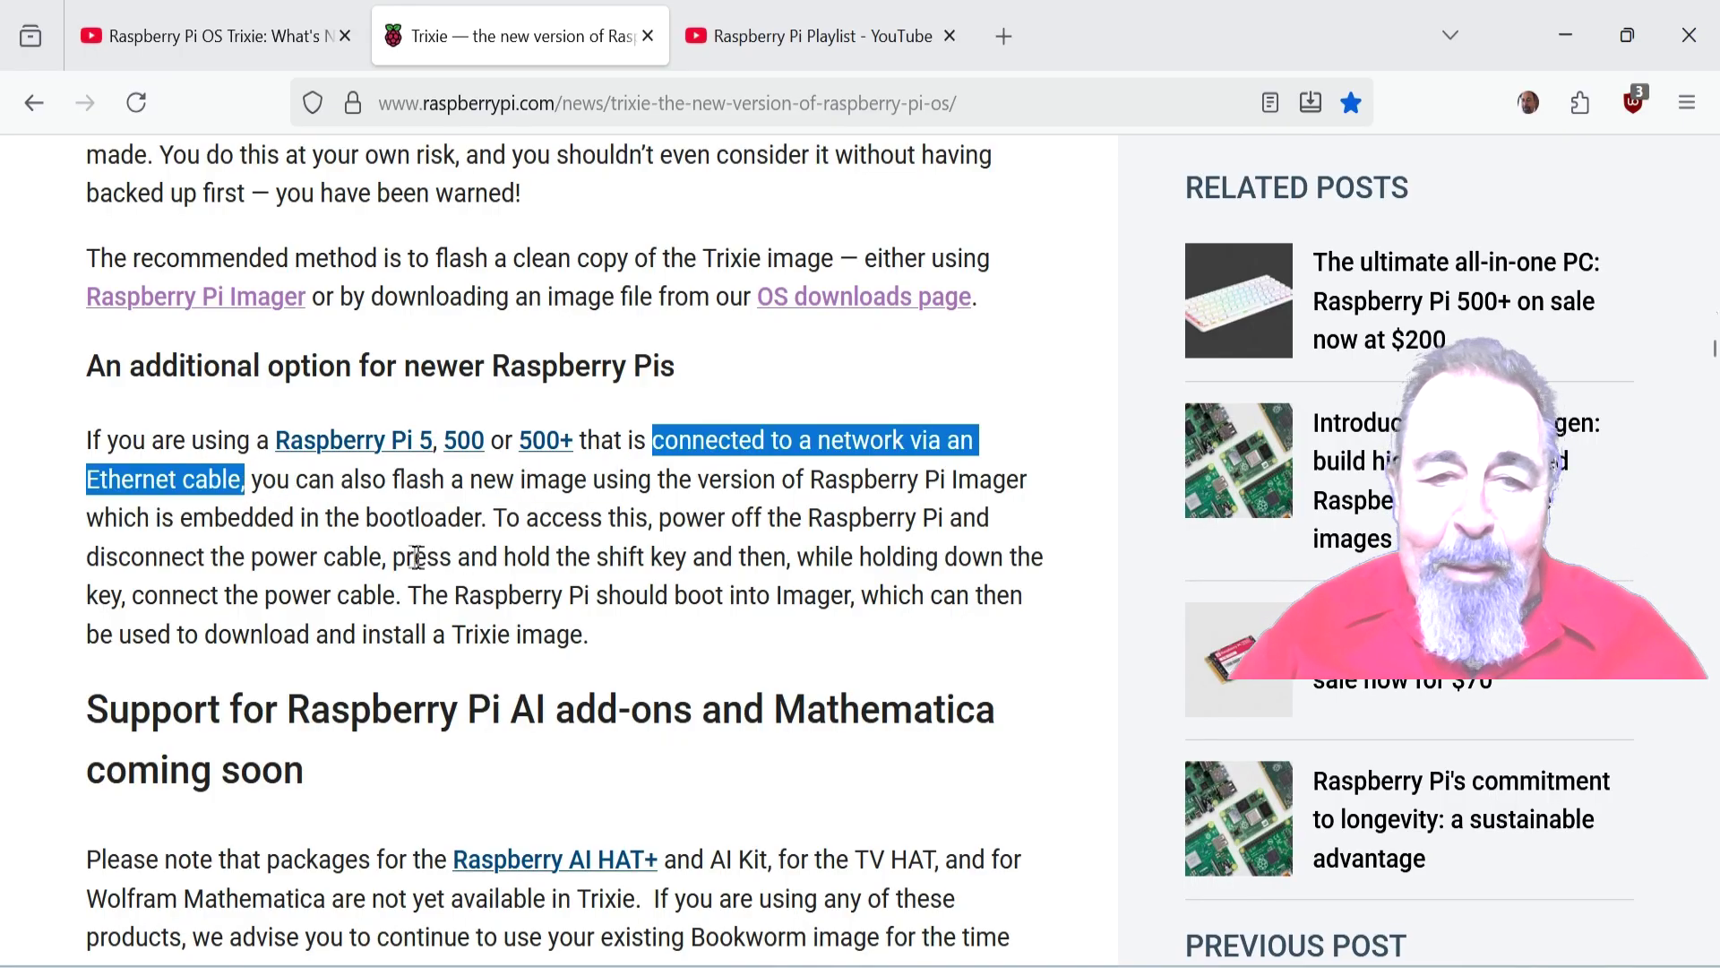
{"action": "left_click_drag", "start_coordinate": [395, 561], "coordinate": [401, 603]}
{"action": "left_click", "coordinate": [741, 630]}
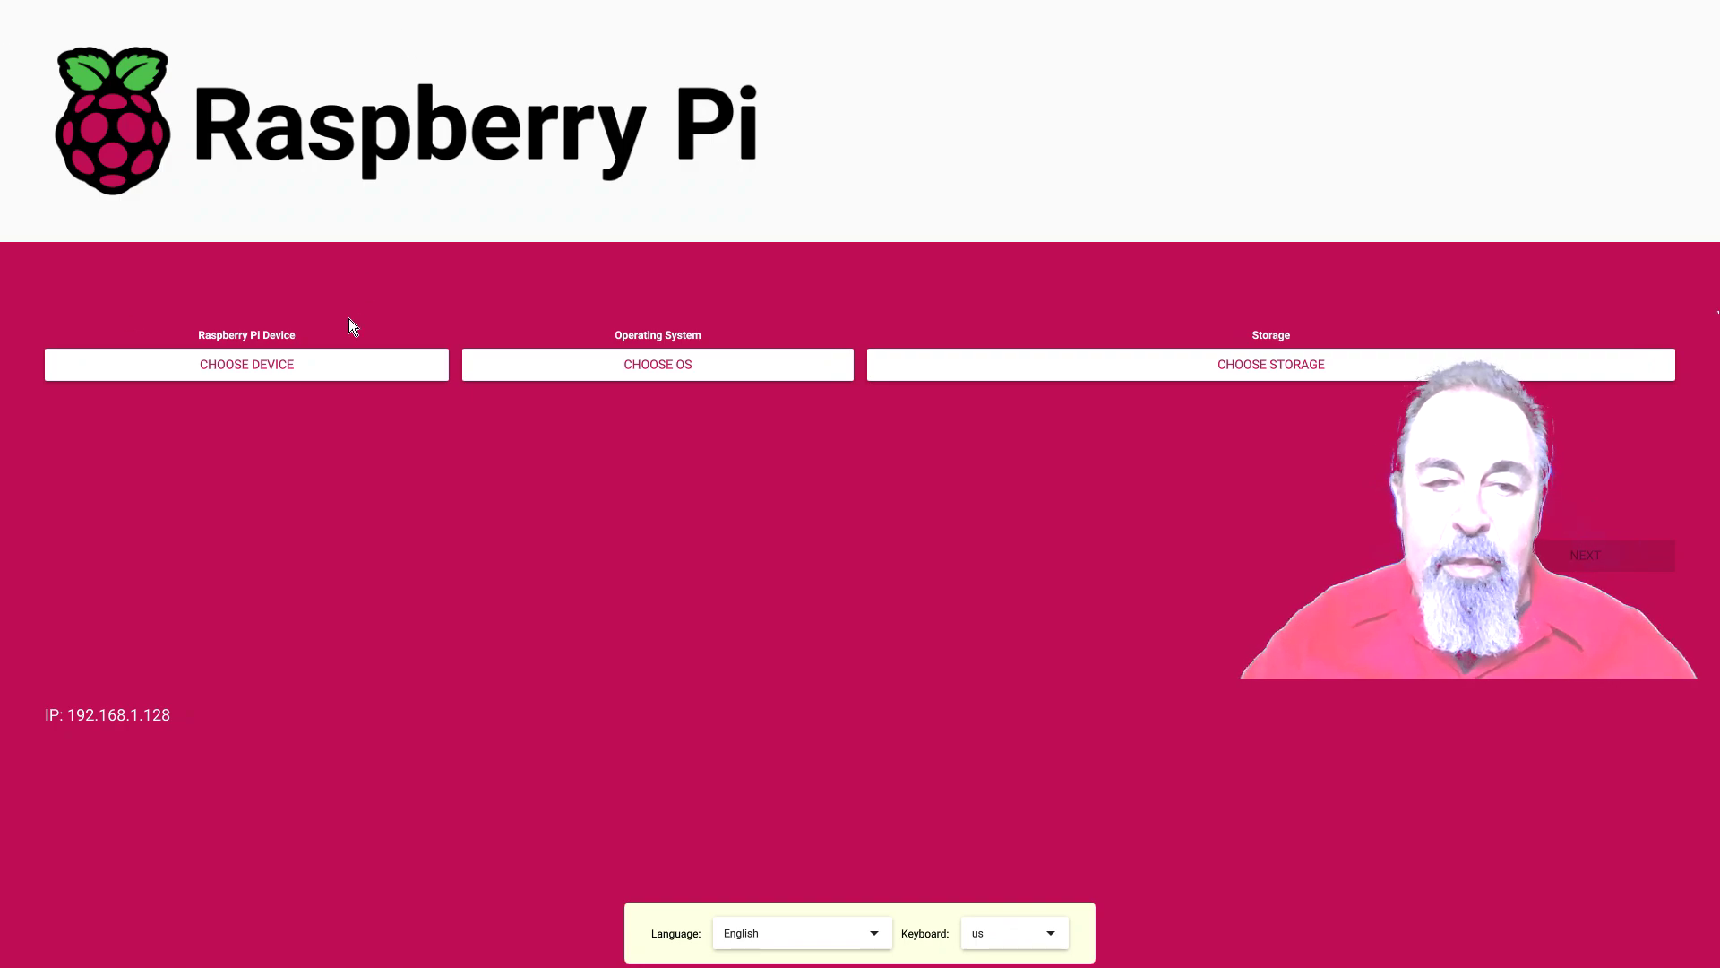
Pick Raspberry Pi 5, browse Raspberry Pi OS (other), then choose Raspberry Pi OS (64-bit)
{"action": "left_click", "coordinate": [271, 368]}
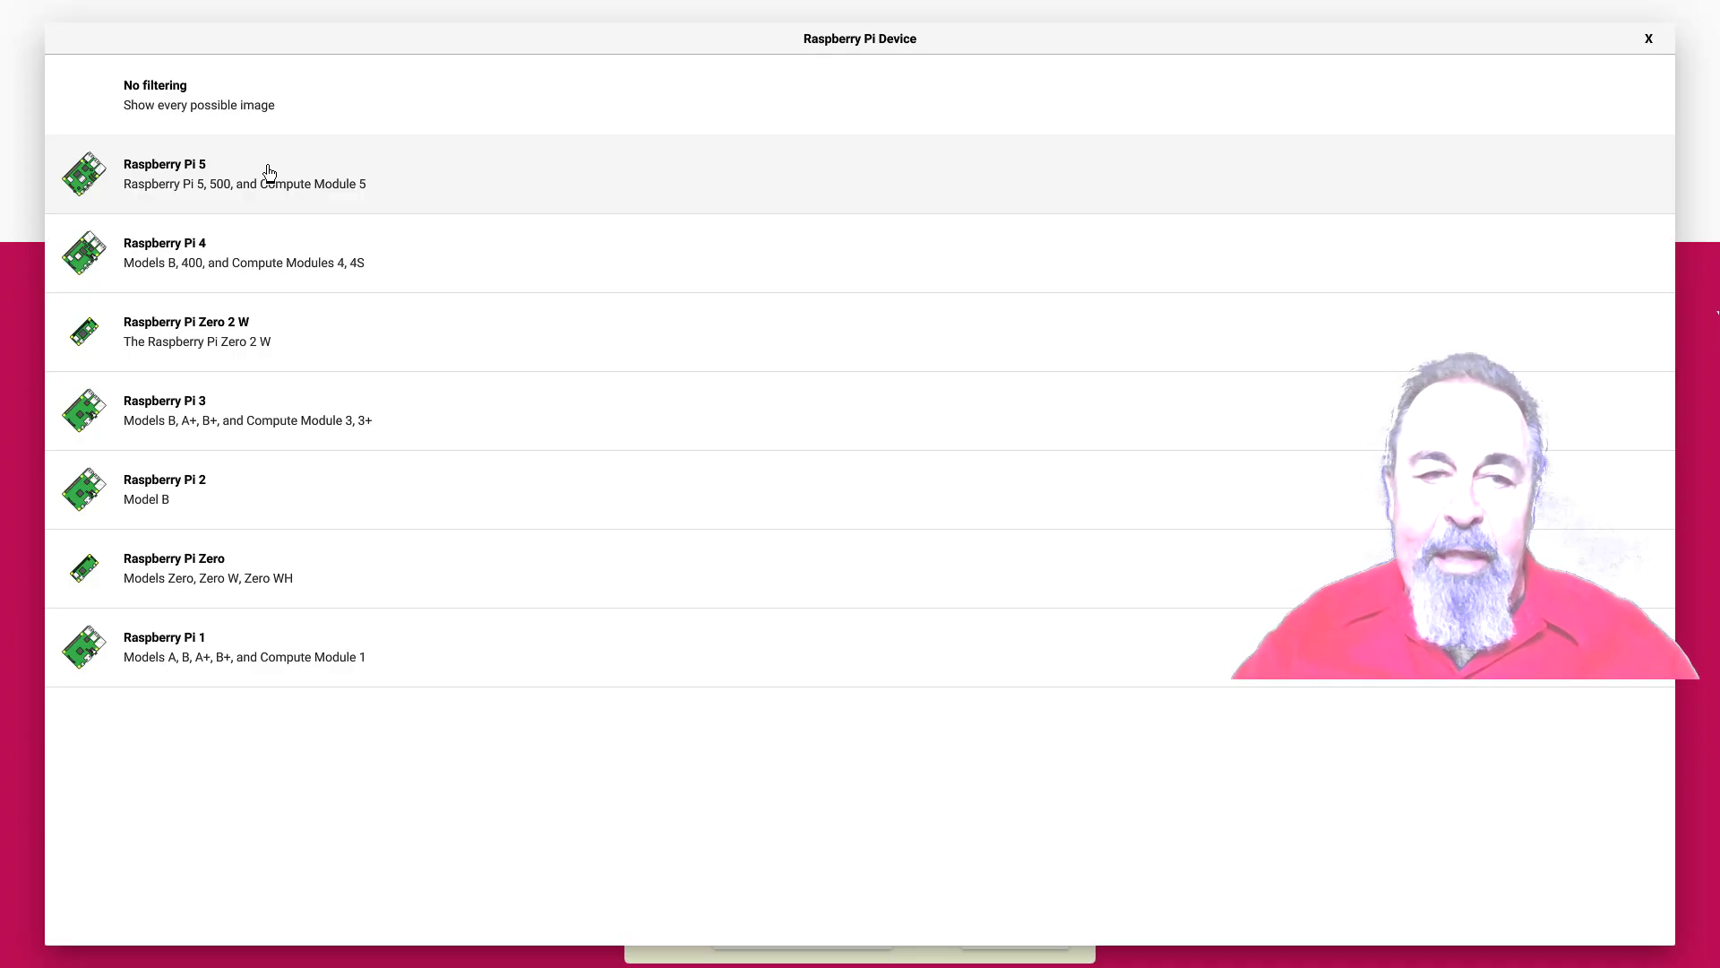
{"action": "left_click", "coordinate": [269, 172]}
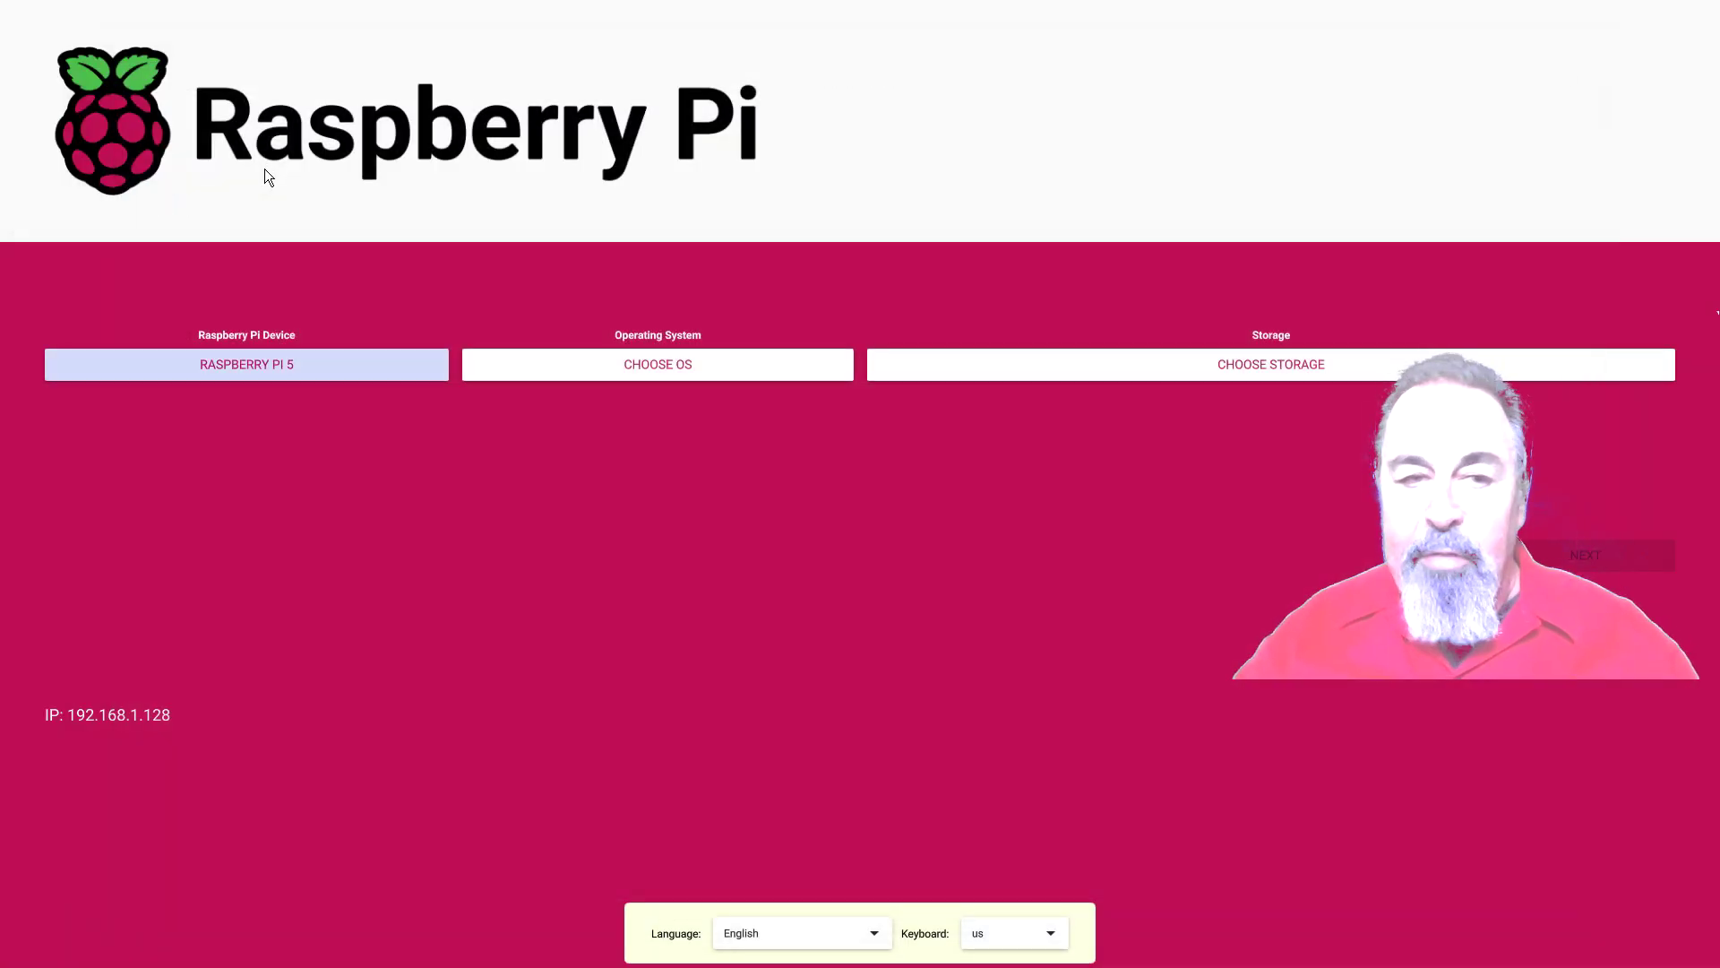
{"action": "left_click", "coordinate": [625, 374]}
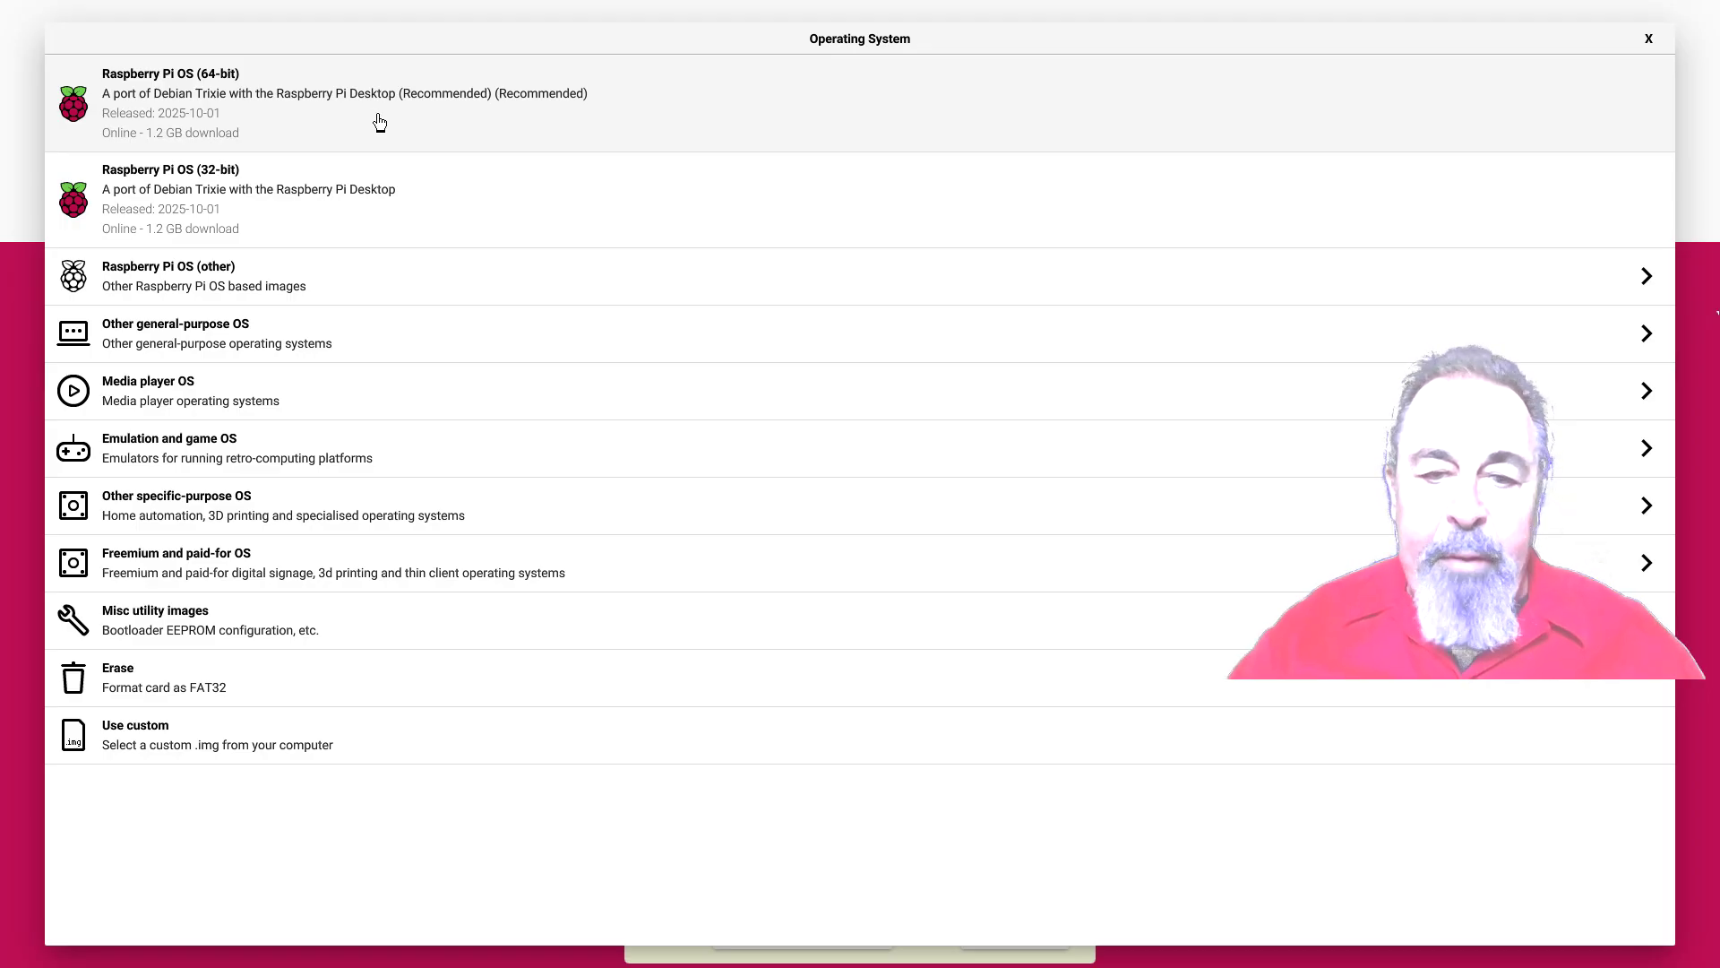
{"action": "left_click", "coordinate": [318, 284]}
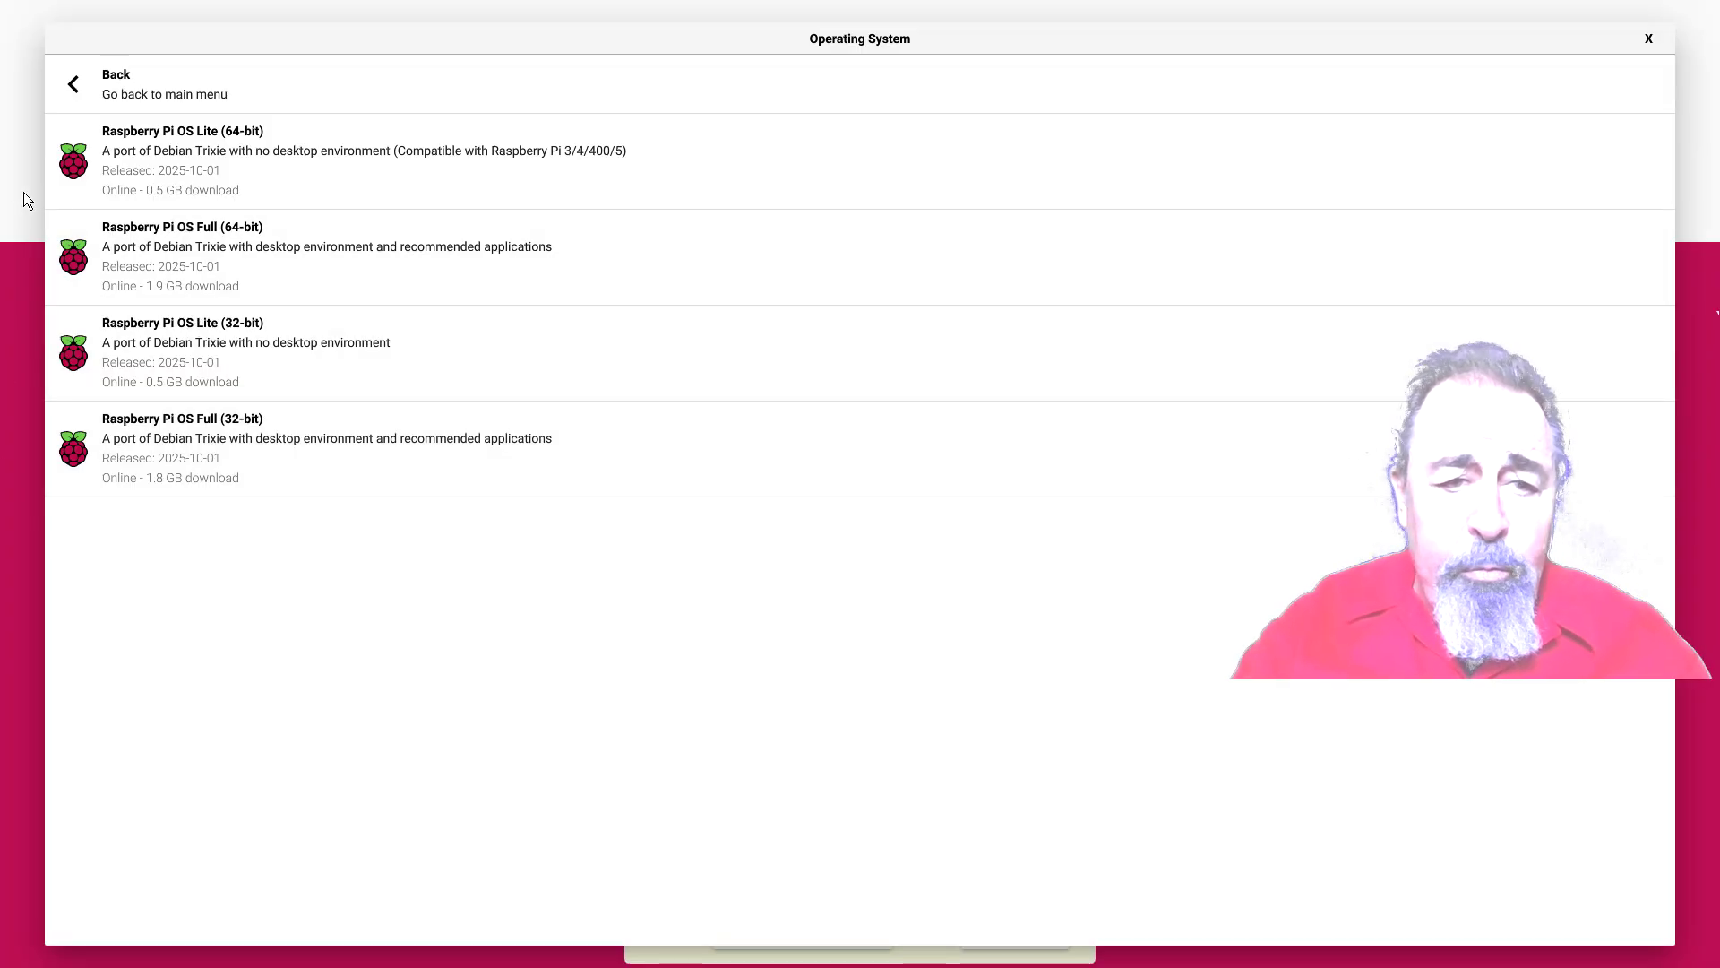
{"action": "left_click", "coordinate": [73, 86]}
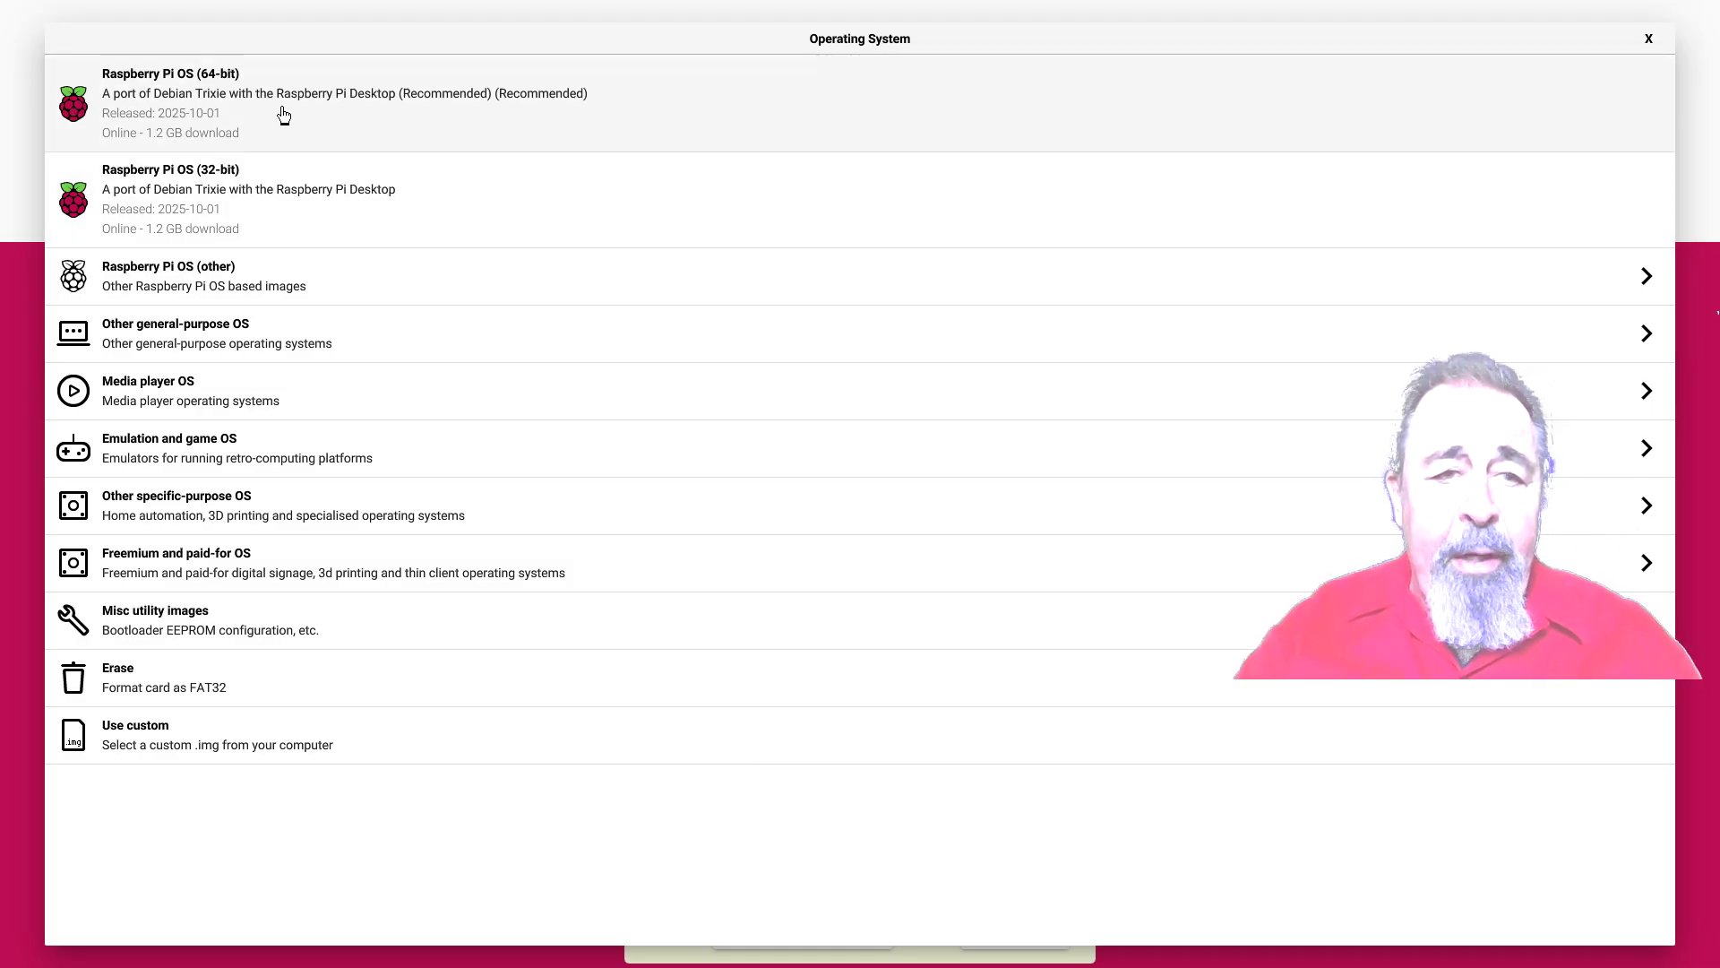
{"action": "left_click", "coordinate": [283, 114]}
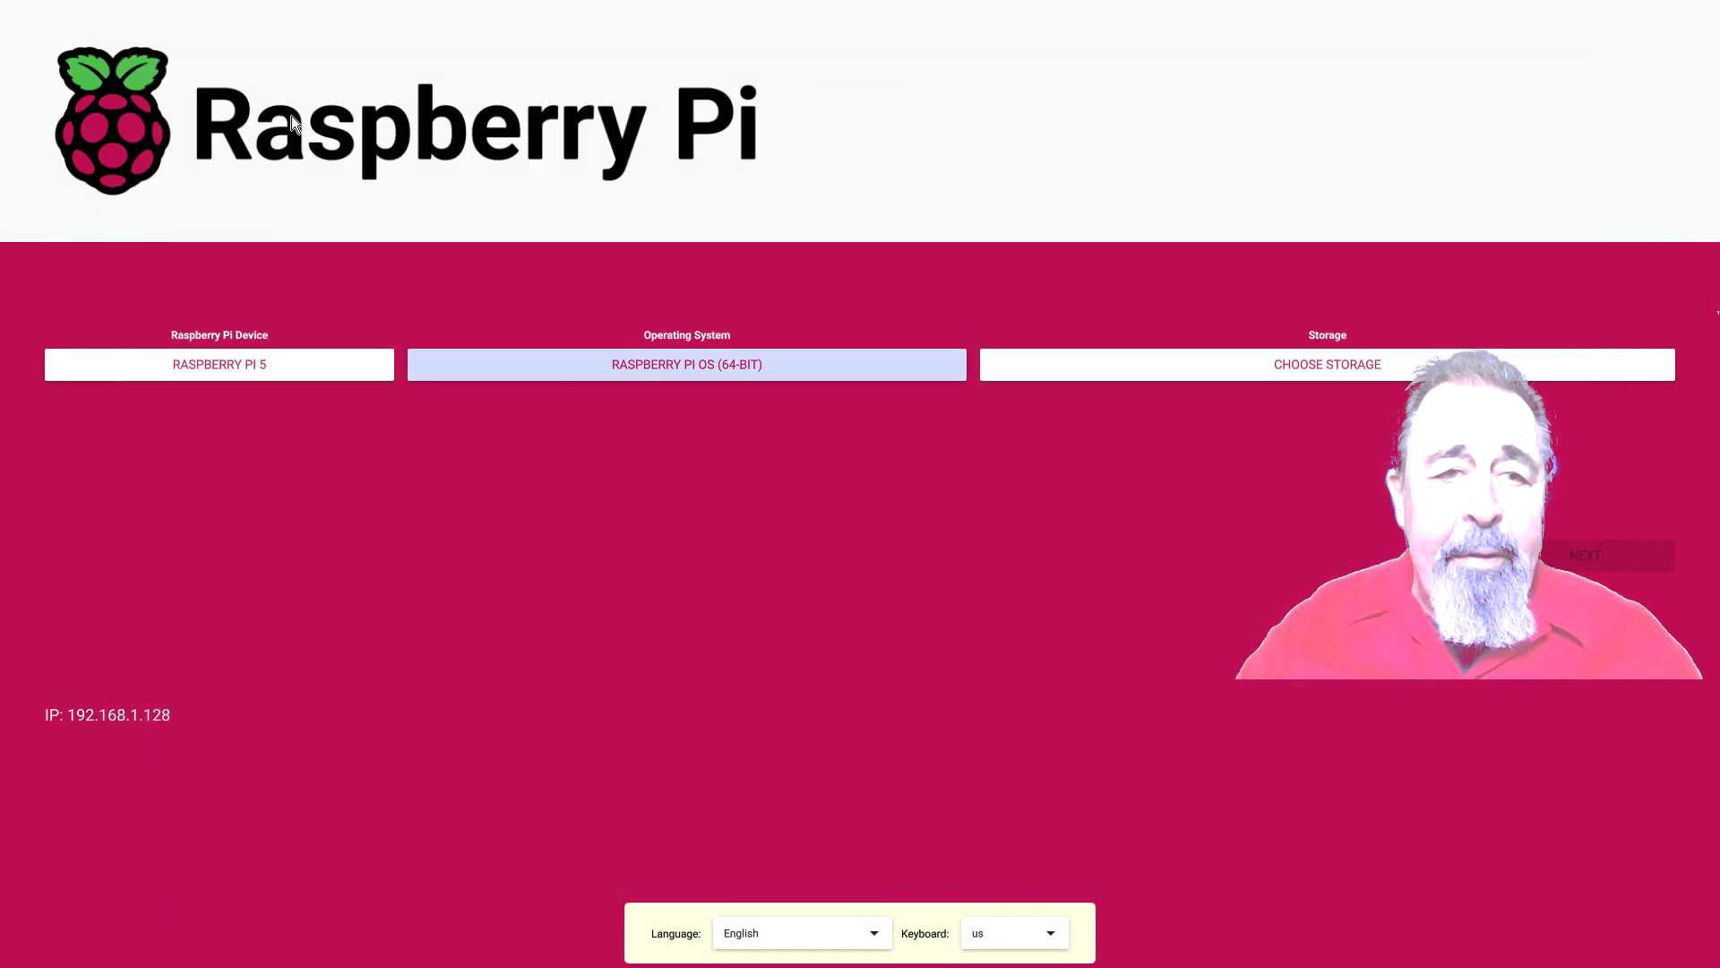
Select the internal 31.9 GB SD card reader as storage, continue, and choose Edit Settings
{"action": "left_click", "coordinate": [1191, 371]}
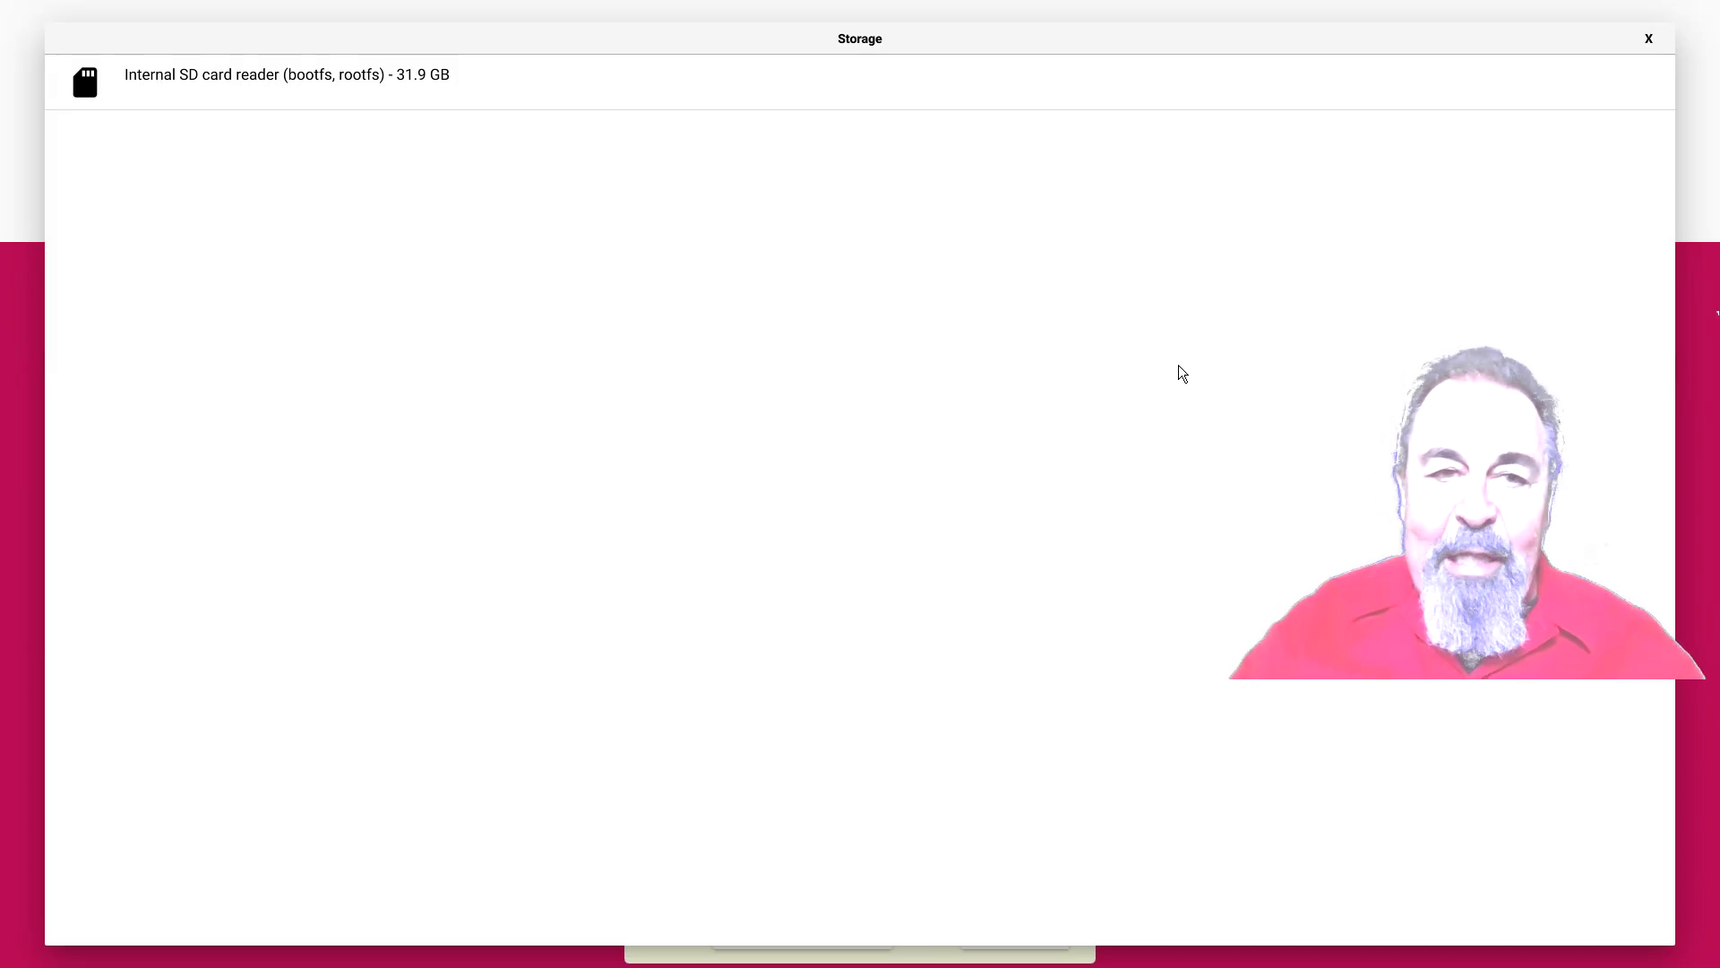
{"action": "left_click", "coordinate": [458, 87]}
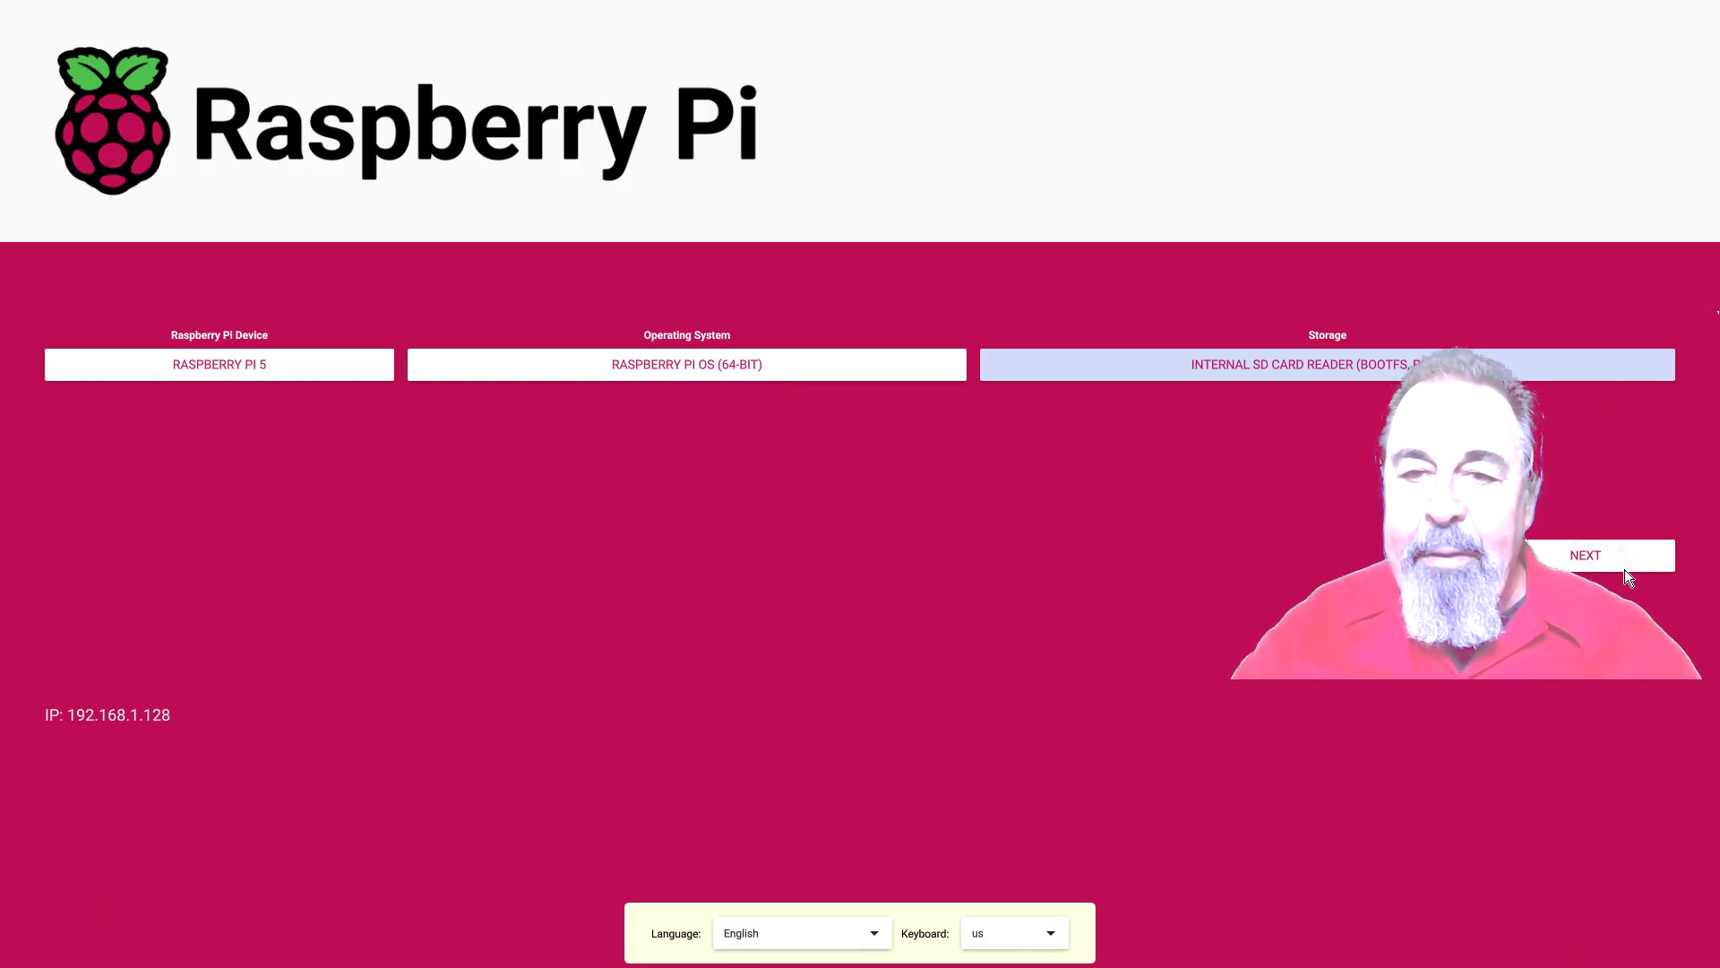
{"action": "left_click", "coordinate": [1586, 558]}
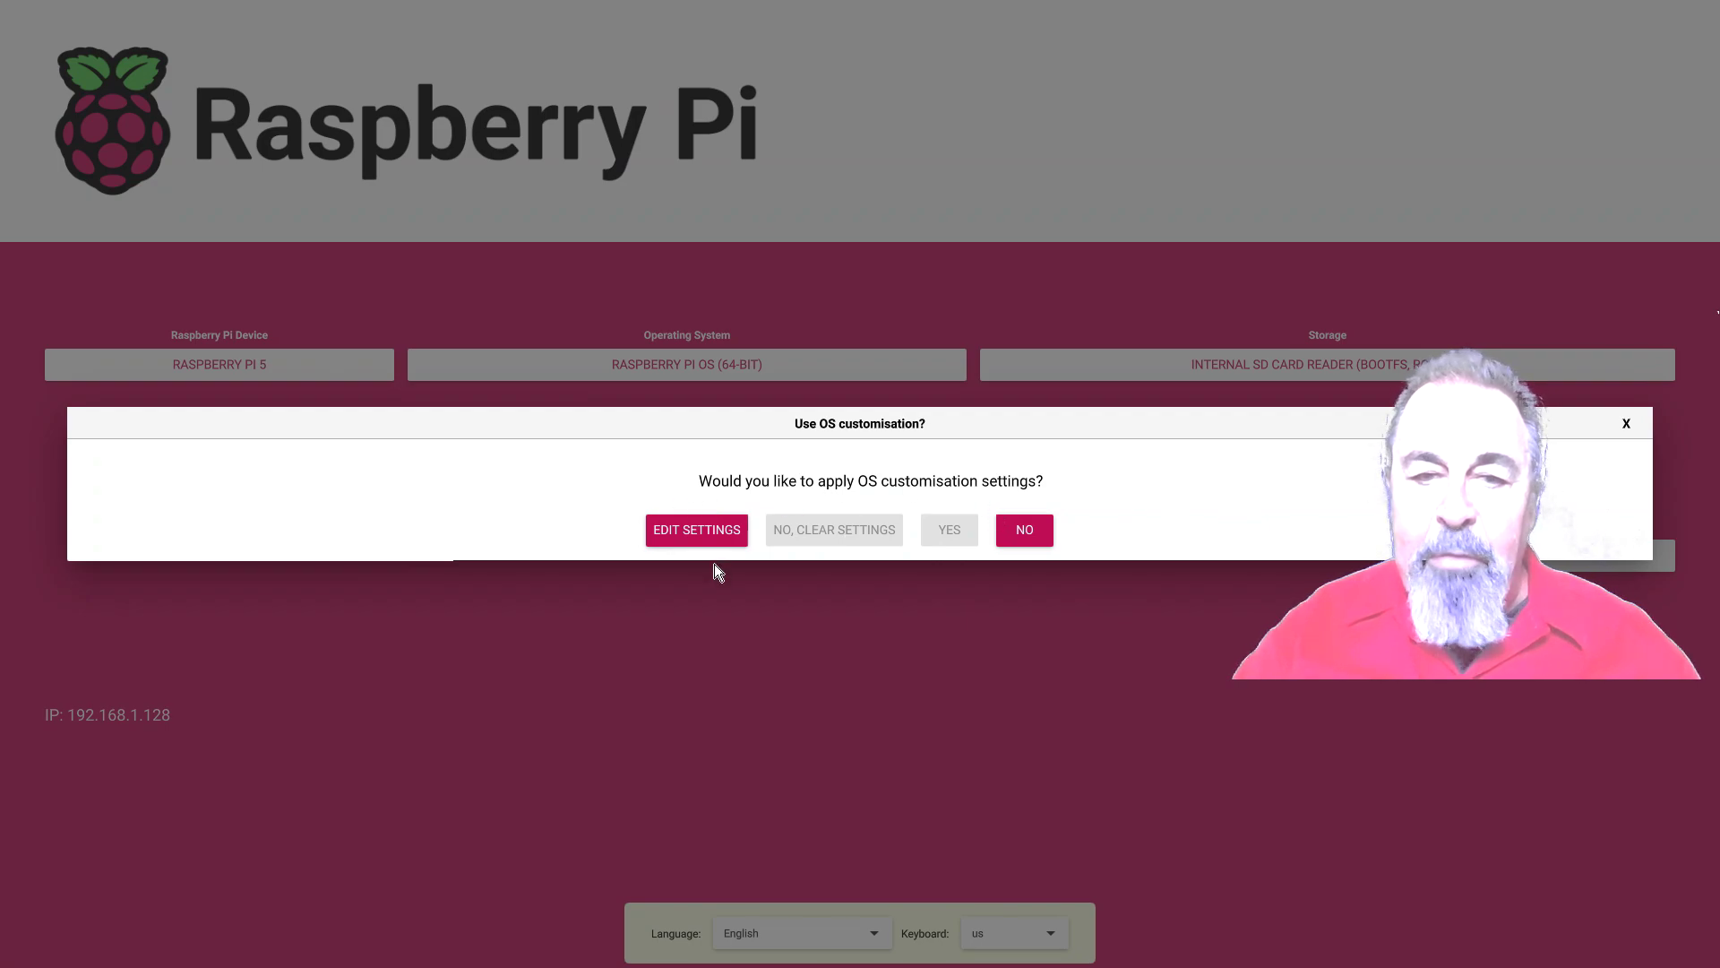
{"action": "left_click", "coordinate": [695, 535]}
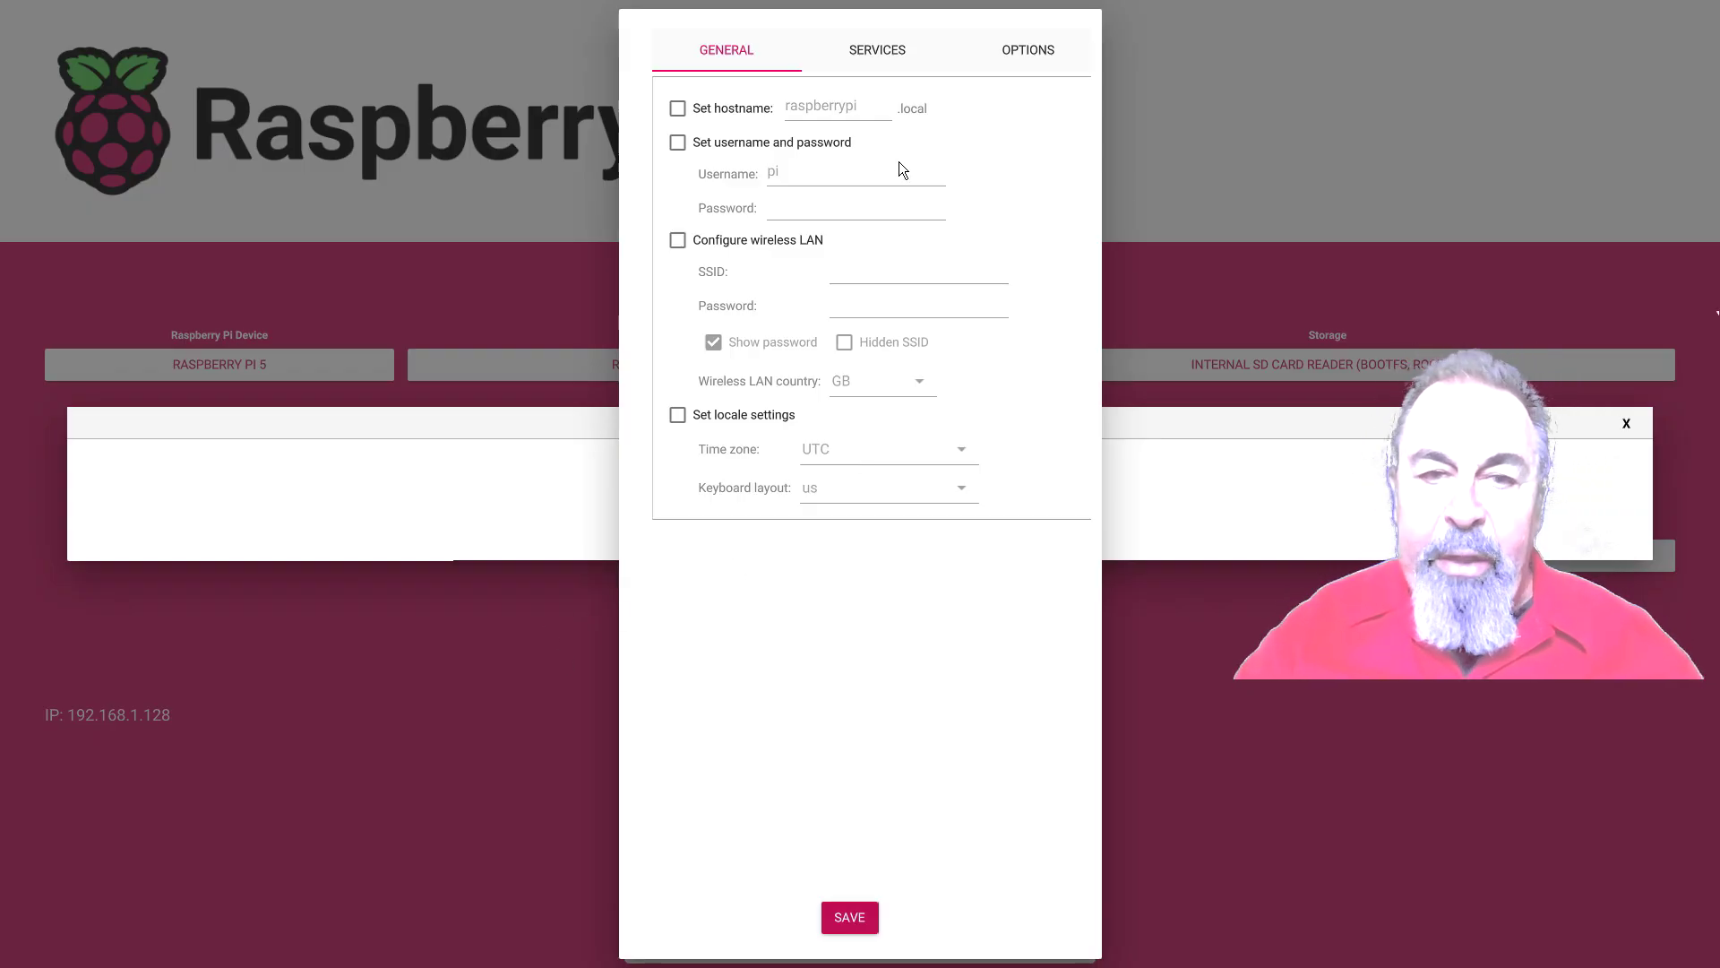
Look over the Services and Options tabs, then return to the General tab
{"action": "left_click", "coordinate": [878, 52]}
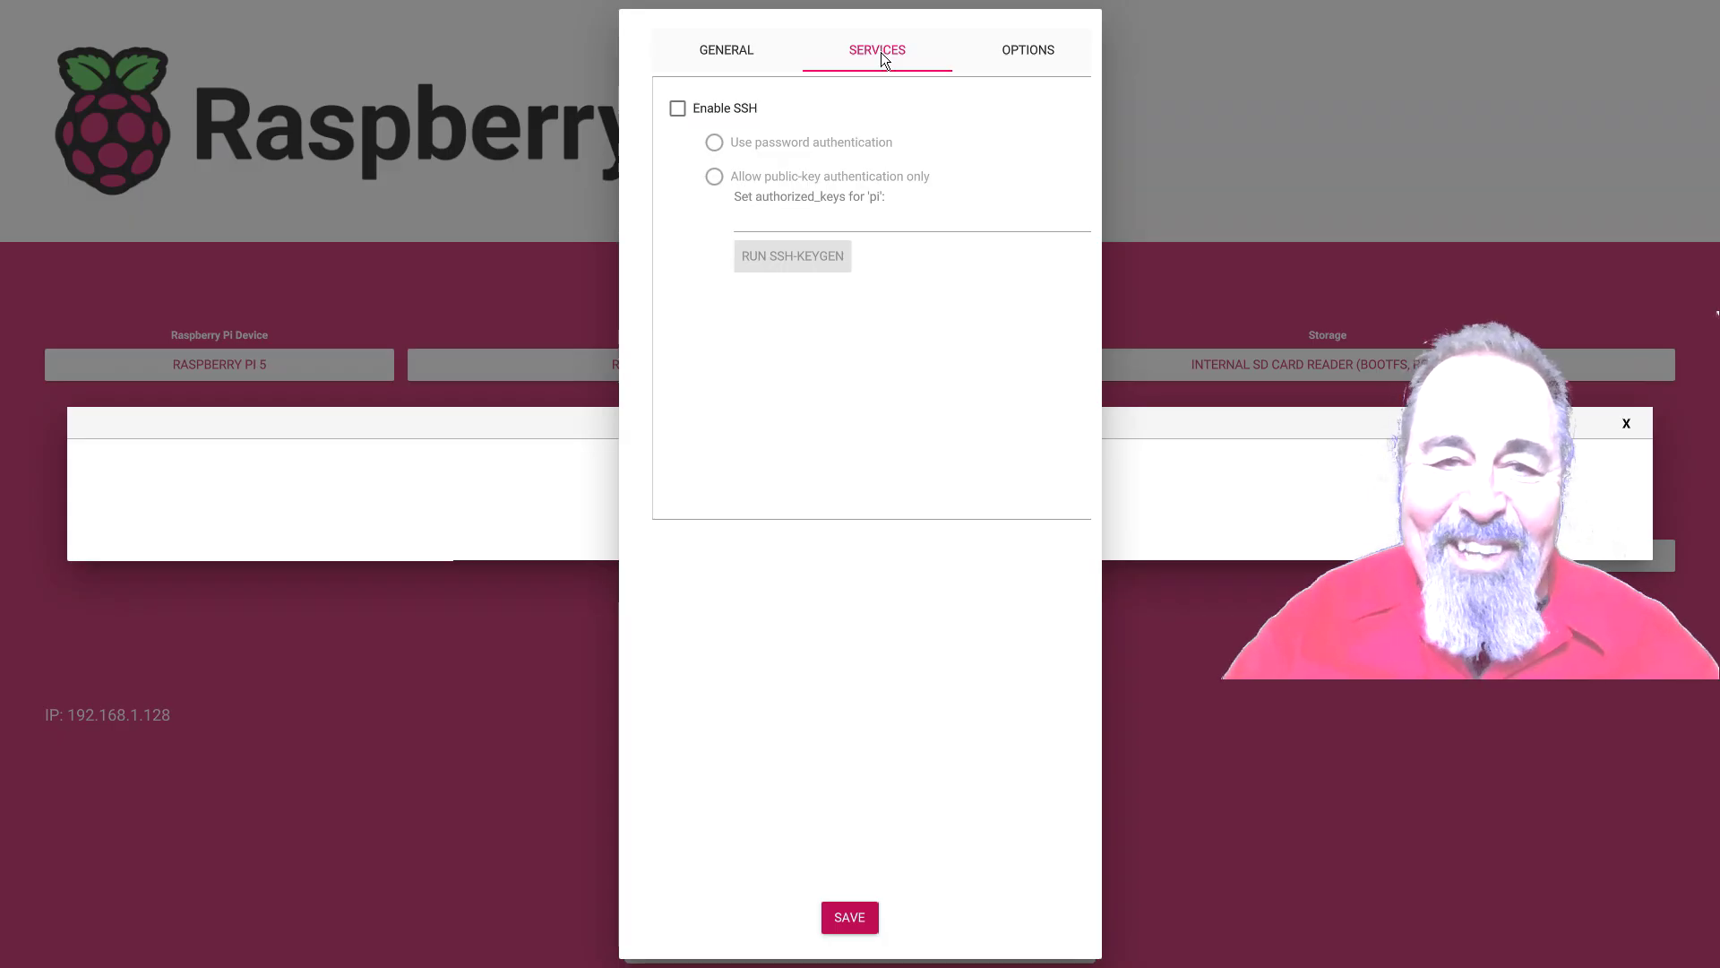
{"action": "left_click", "coordinate": [1030, 52]}
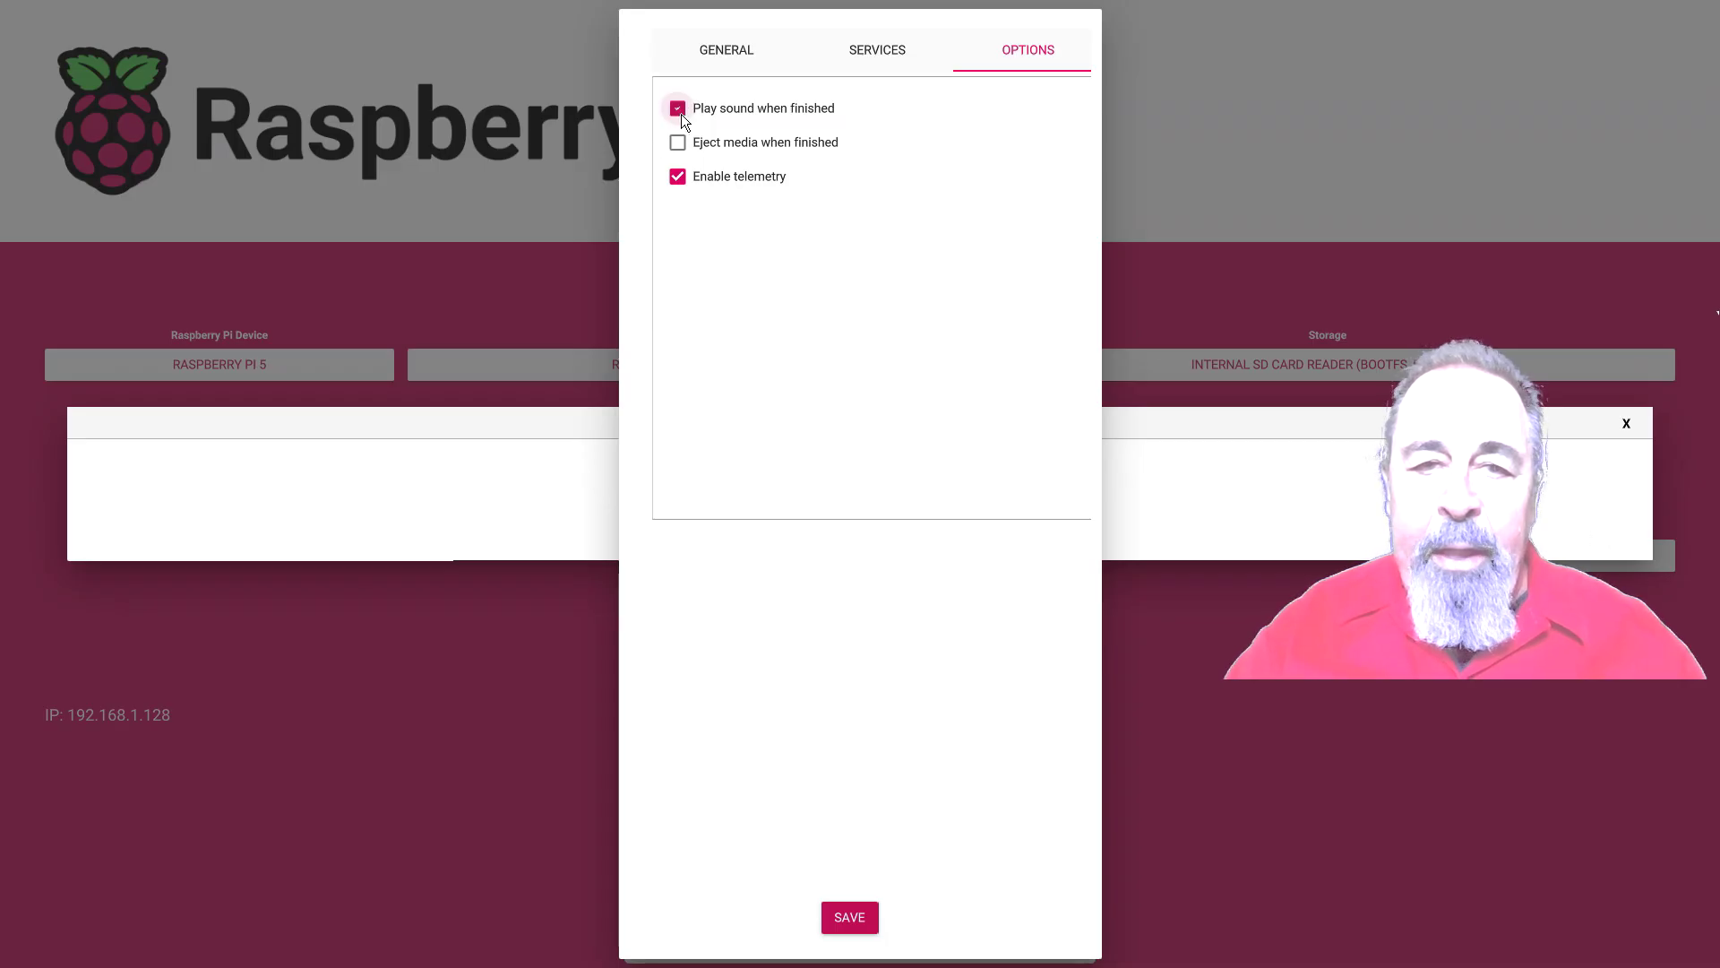
{"action": "left_click", "coordinate": [745, 56]}
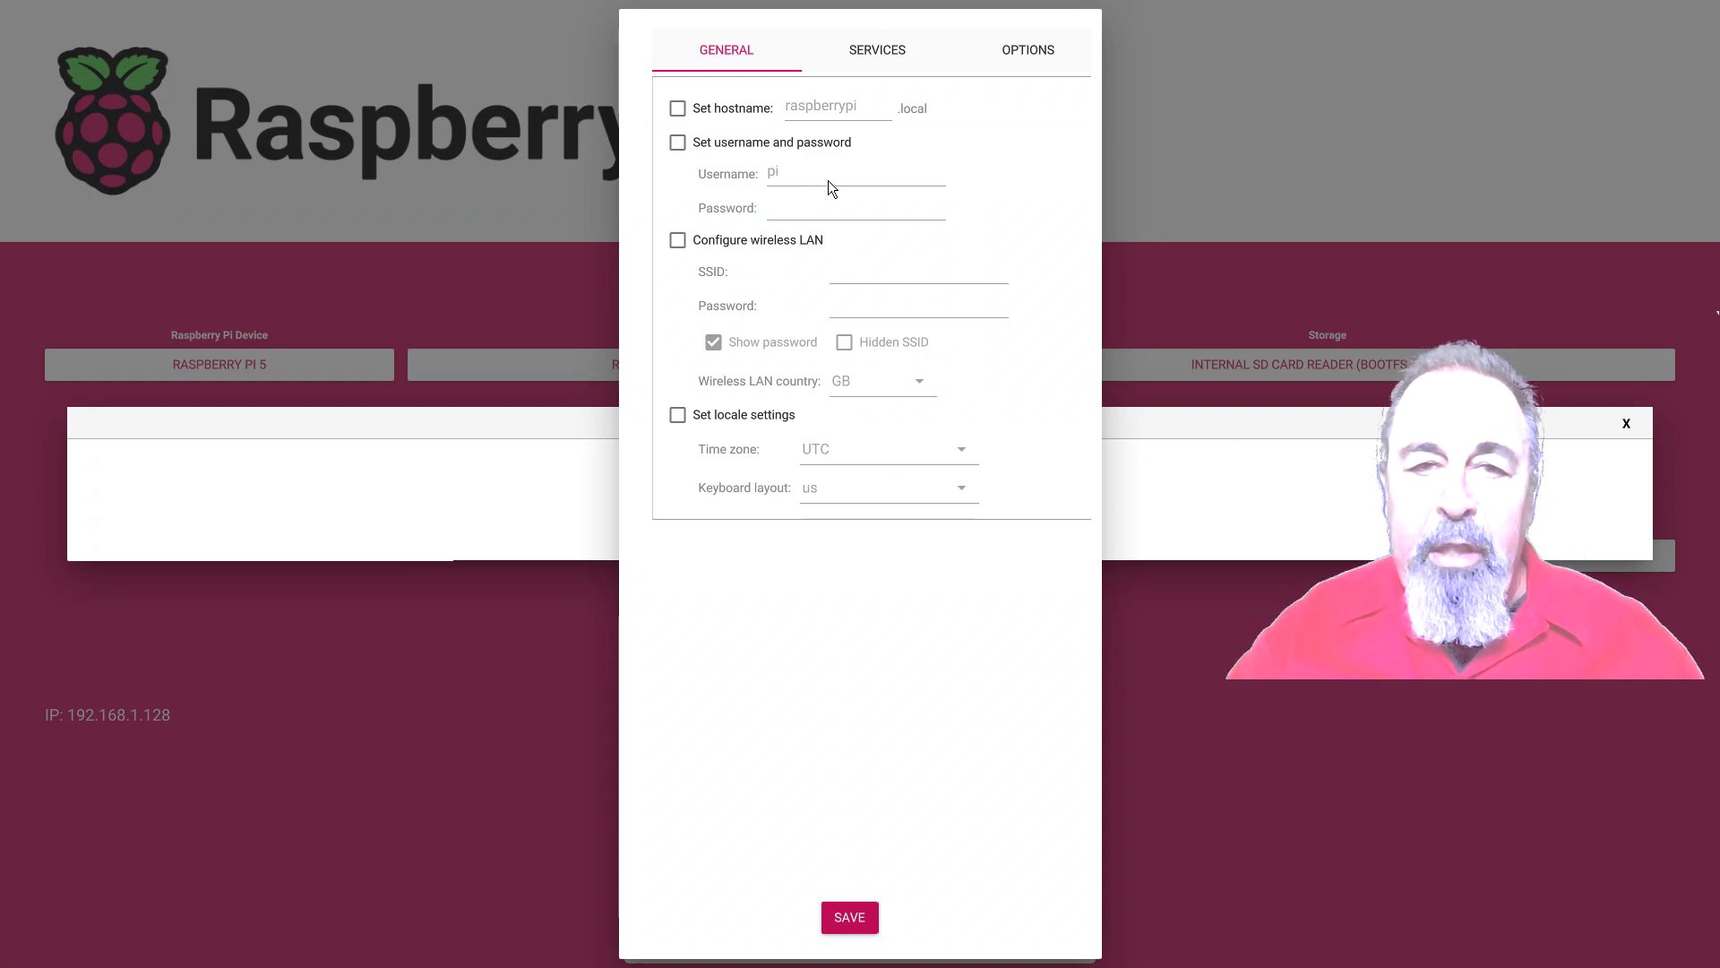
Enable Set username and password, enter the corrected username, and type the account password
{"action": "left_click", "coordinate": [678, 143]}
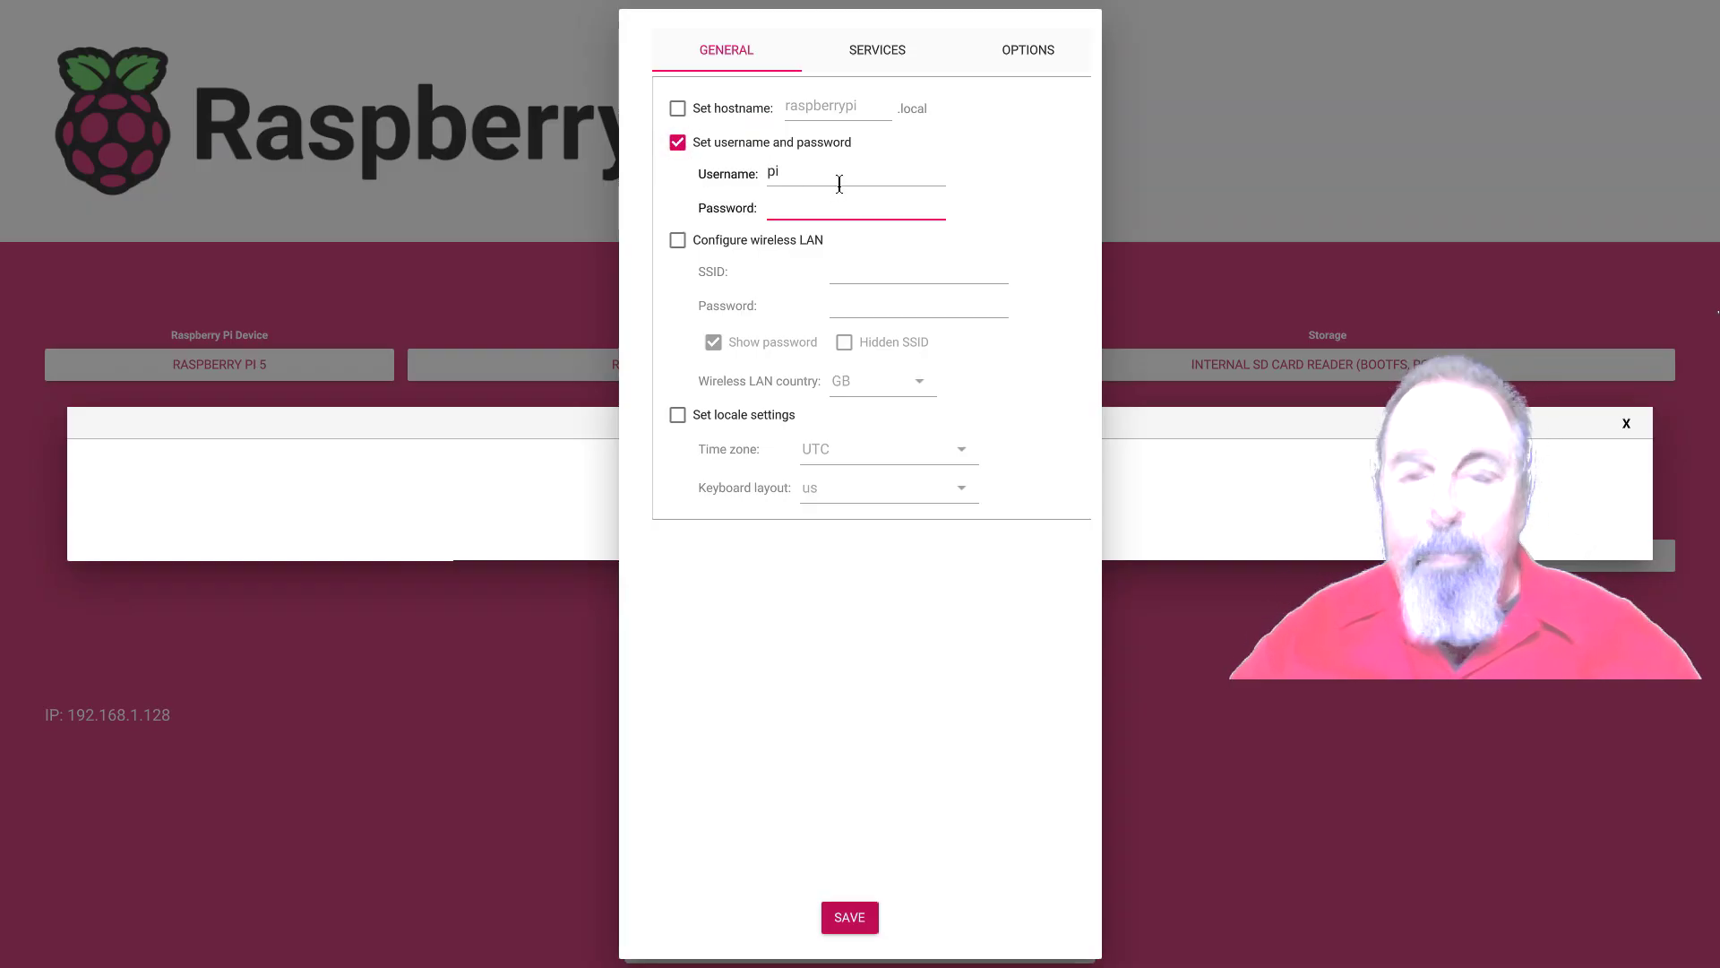
{"action": "left_click", "coordinate": [774, 182]}
{"action": "type", "text": "P"}
{"action": "key", "text": "BackSpace"}
{"action": "type", "text": "s"}
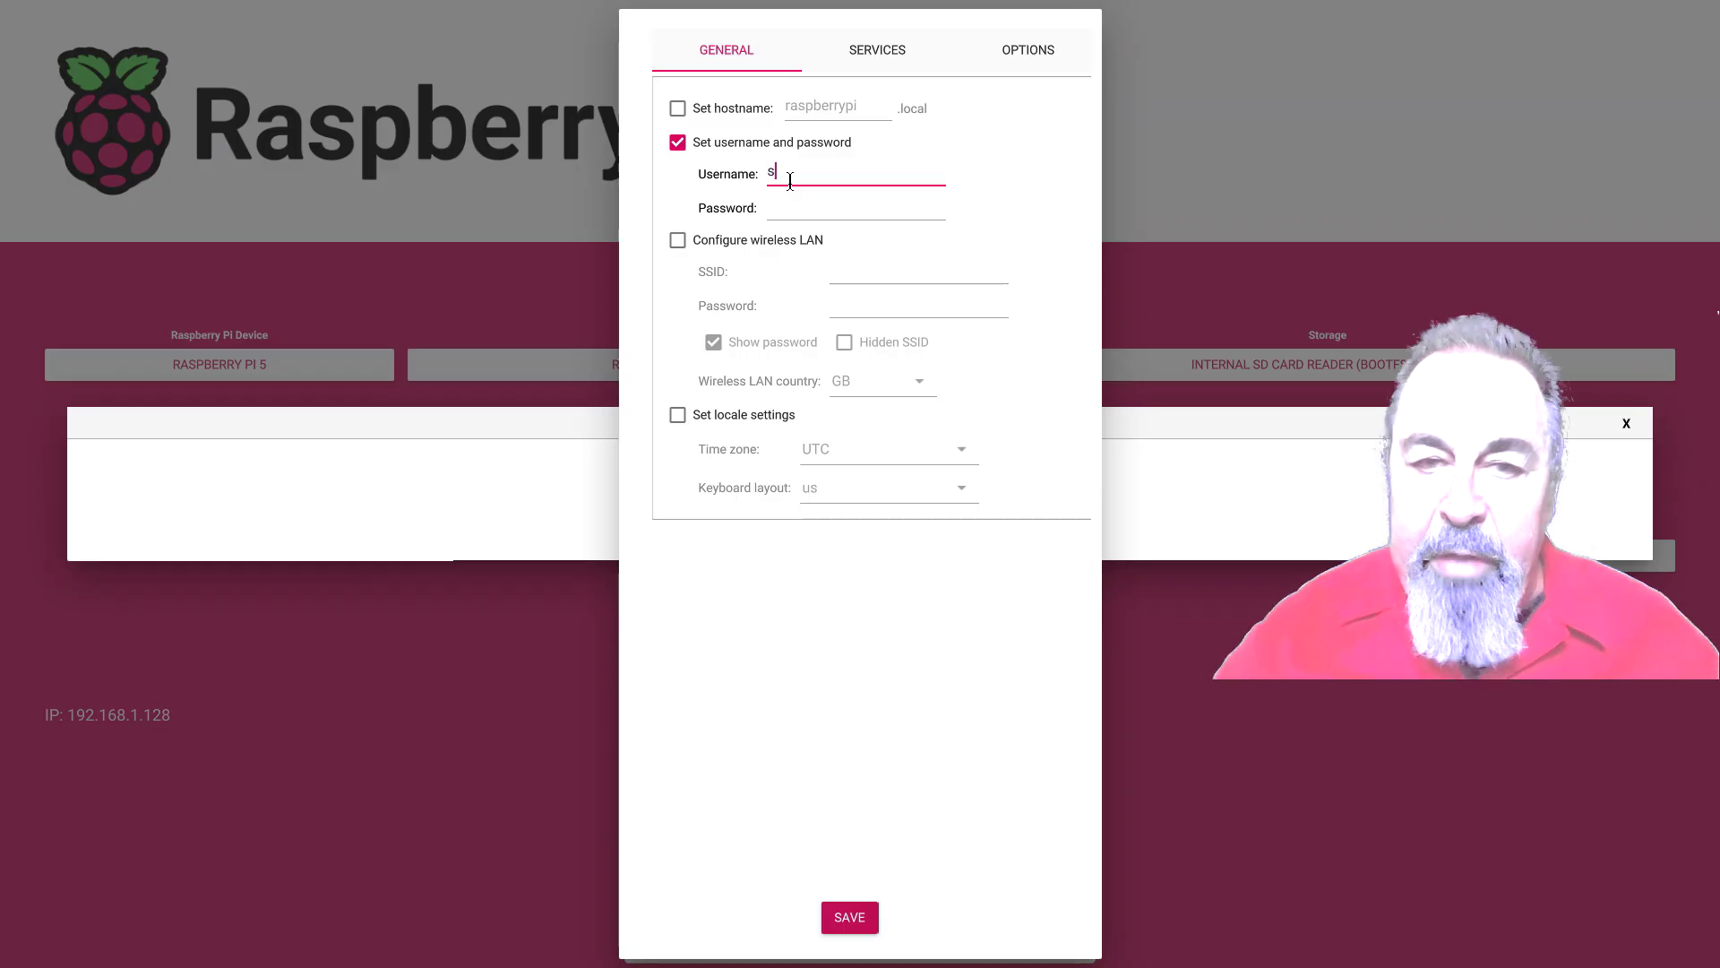
{"action": "type", "text": "hotokutecjh"}
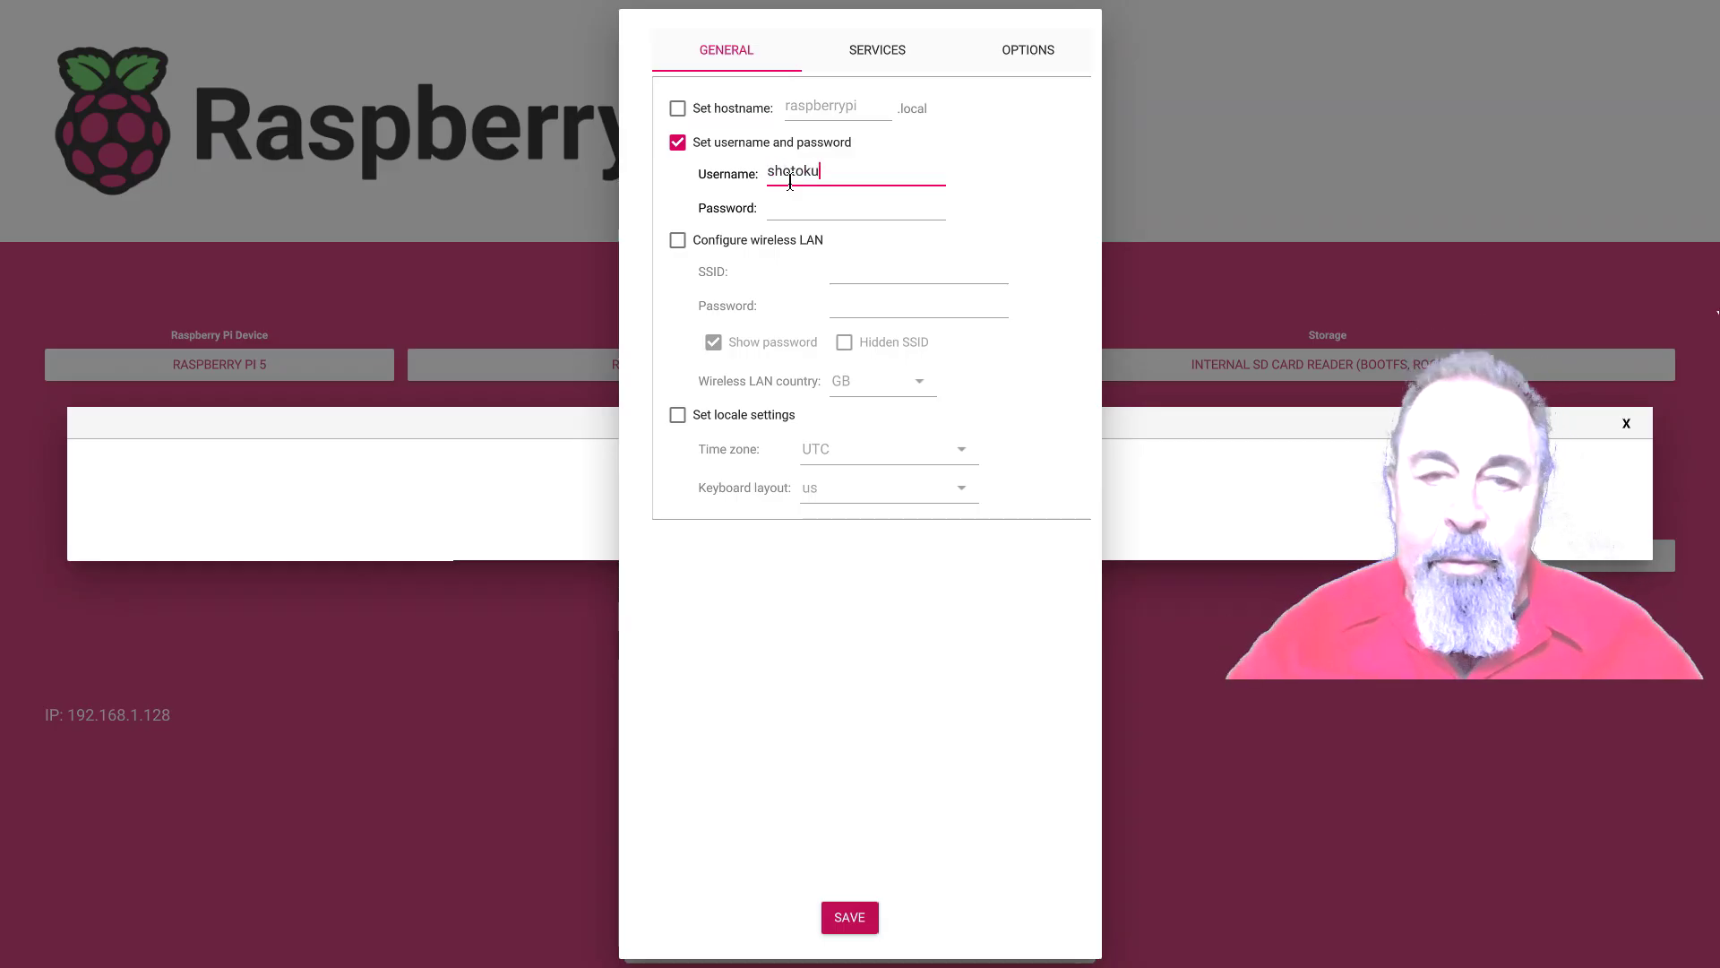
{"action": "key", "text": "BackSpace"}
{"action": "key", "text": "BackSpace"}
{"action": "key", "text": "BackSpace"}
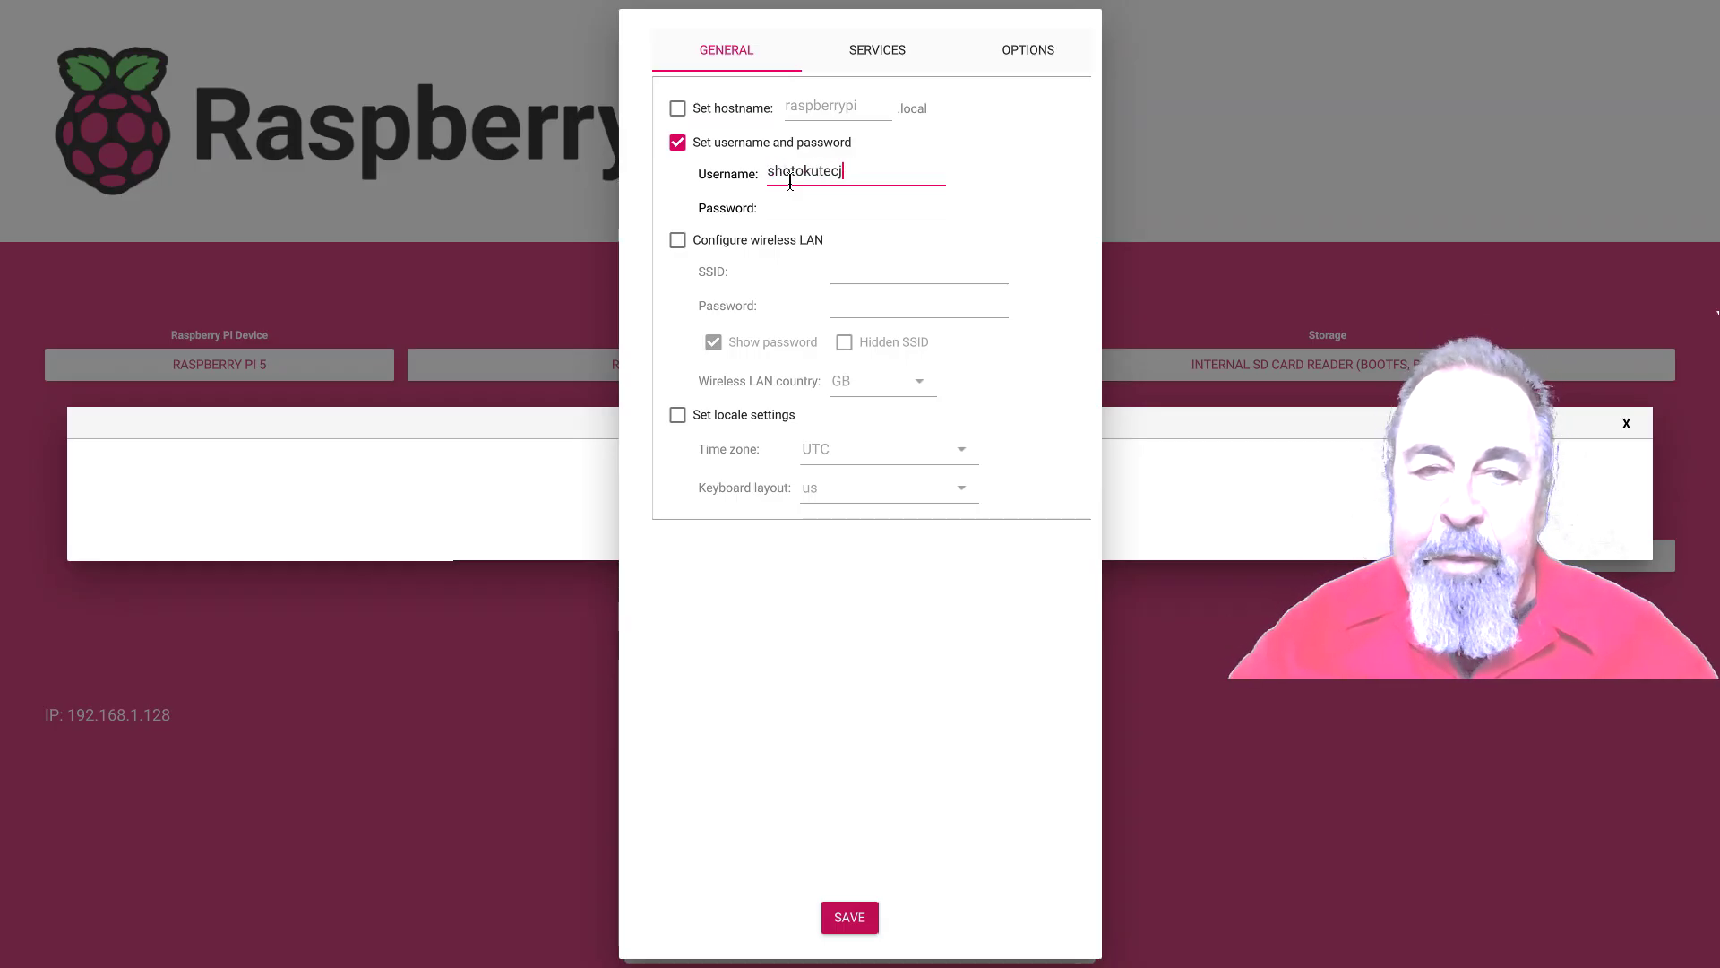
{"action": "type", "text": "ch"}
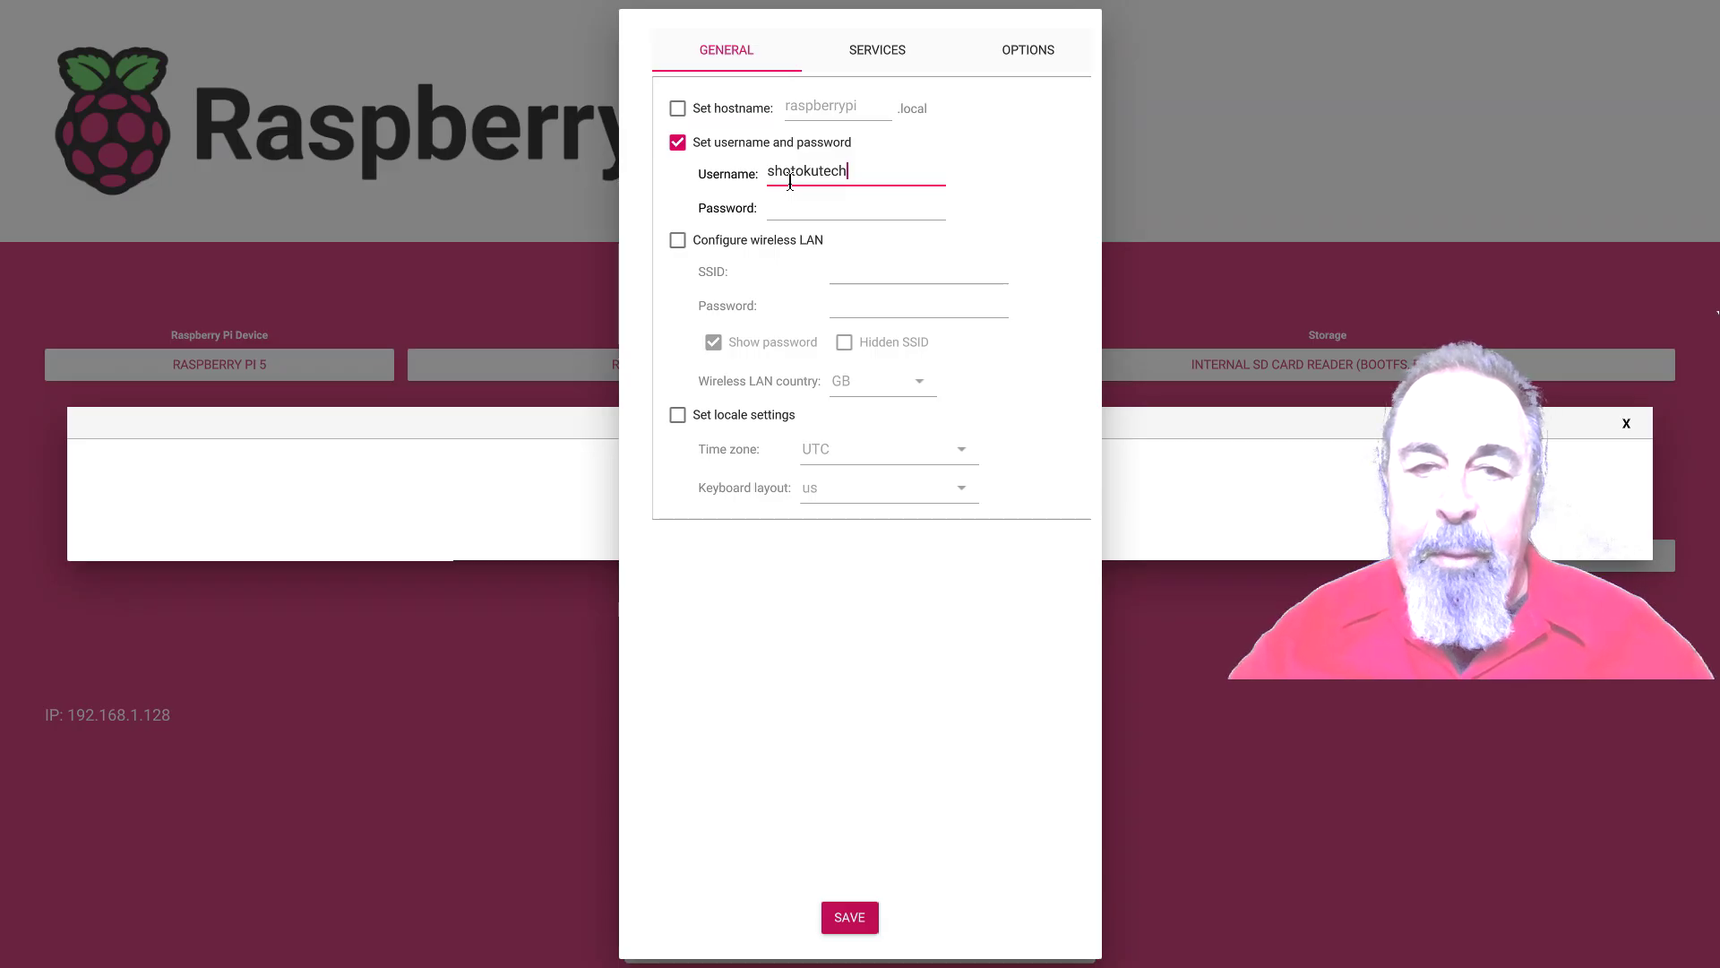
{"action": "key", "text": "Tab"}
{"action": "type", "text": "pass"}
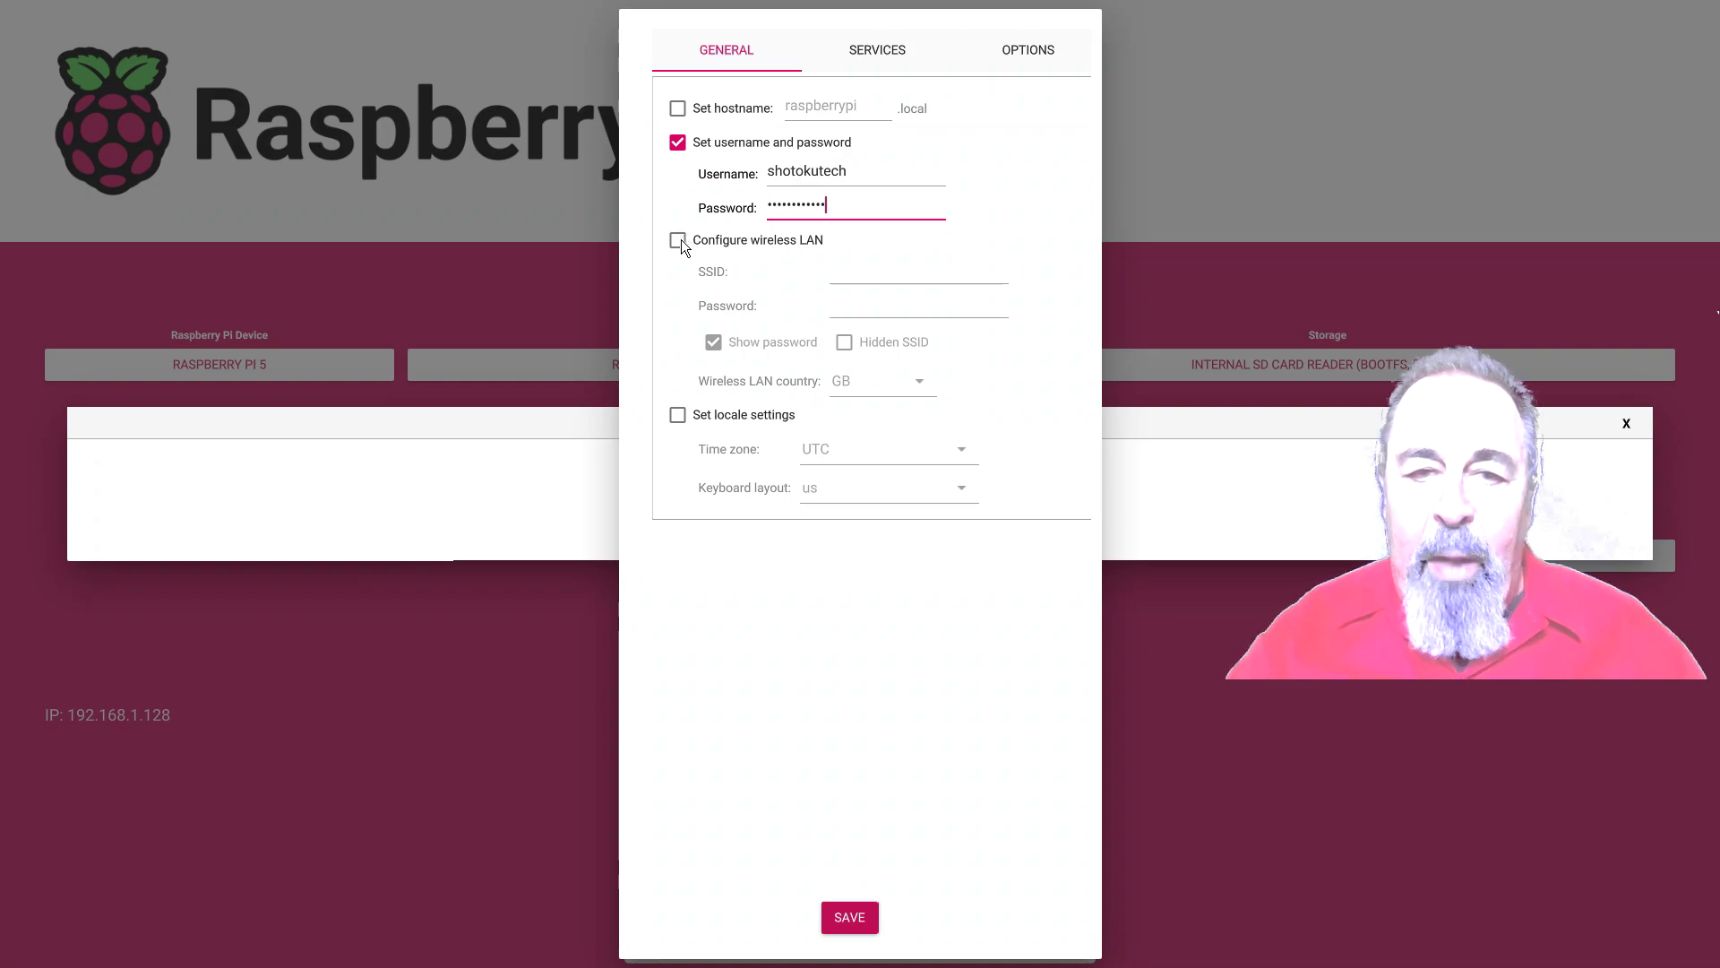
Enable Configure wireless LAN with the Wi-Fi country set to US
{"action": "left_click", "coordinate": [679, 241]}
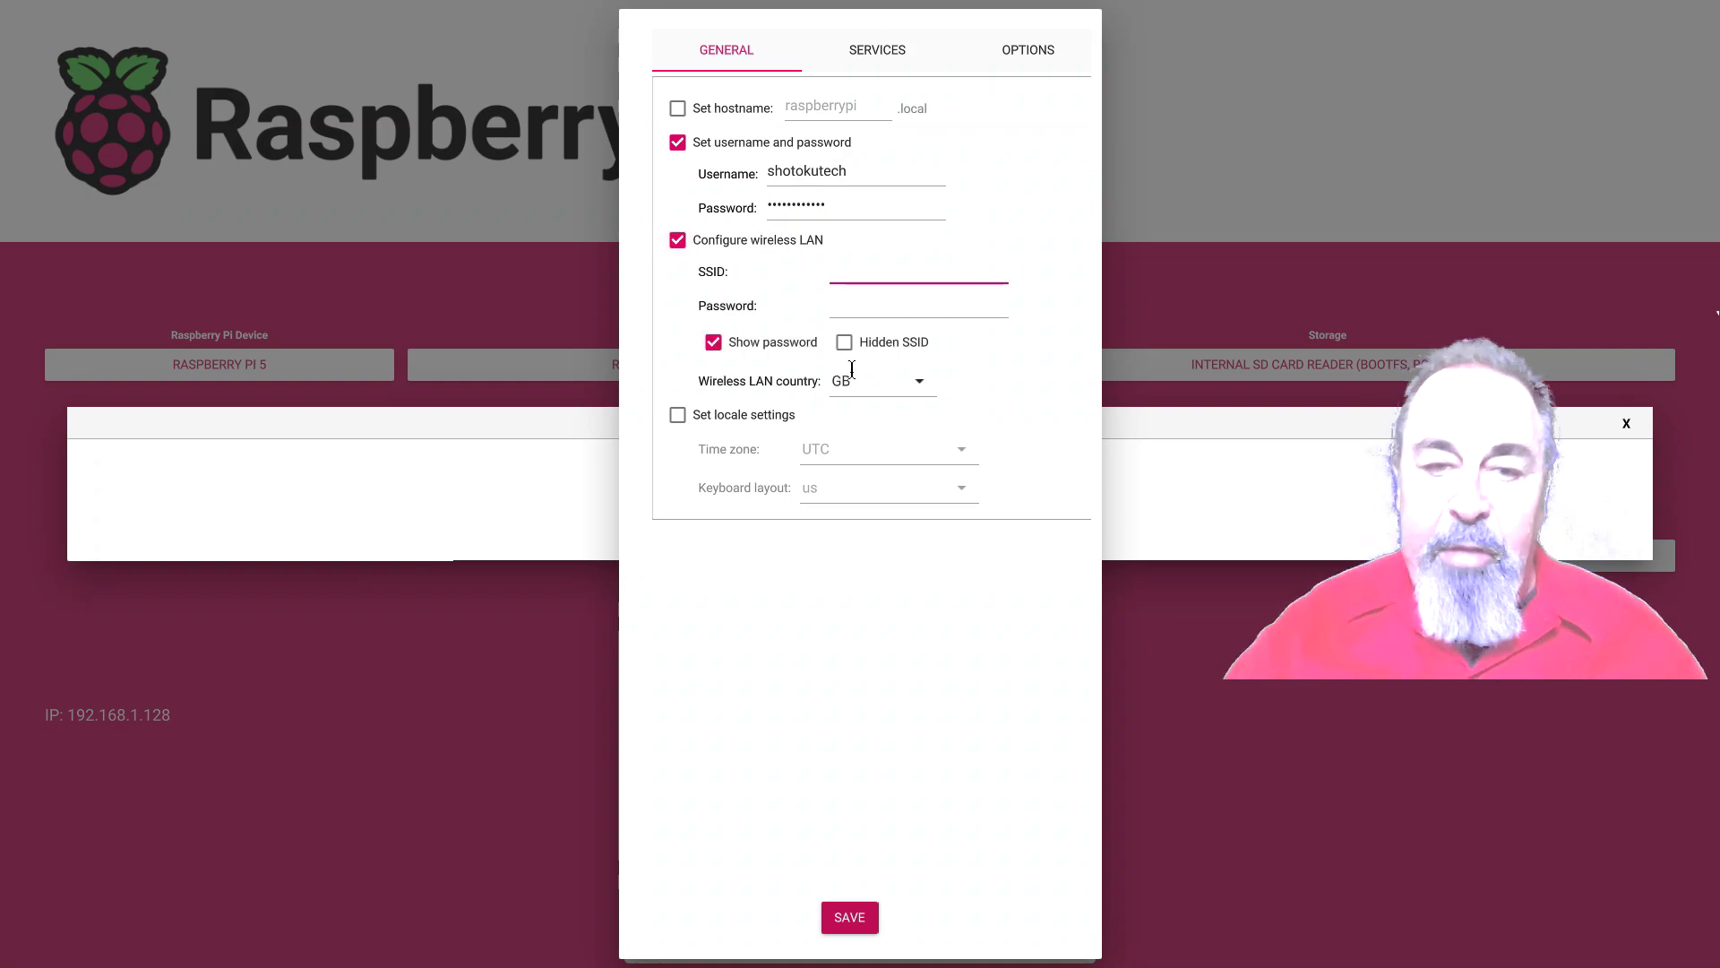
{"action": "left_click", "coordinate": [861, 395]}
{"action": "left_click", "coordinate": [916, 380]}
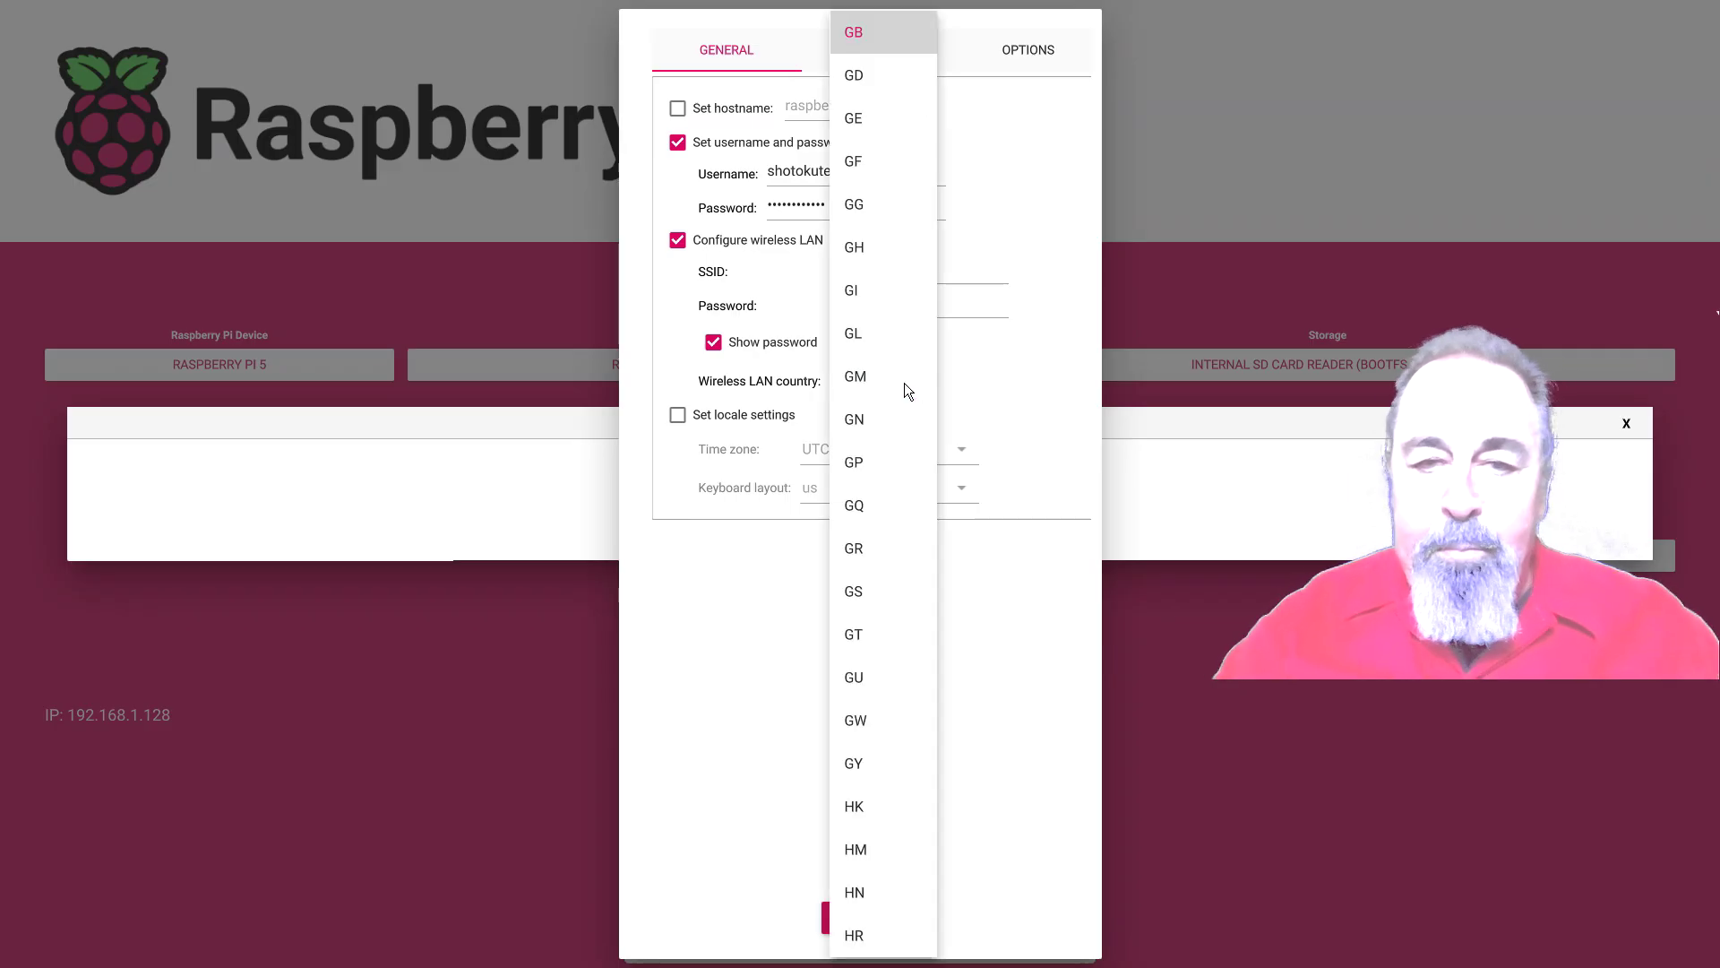
{"action": "scroll", "coordinate": [905, 399], "scroll_direction": "down", "scroll_amount": 15}
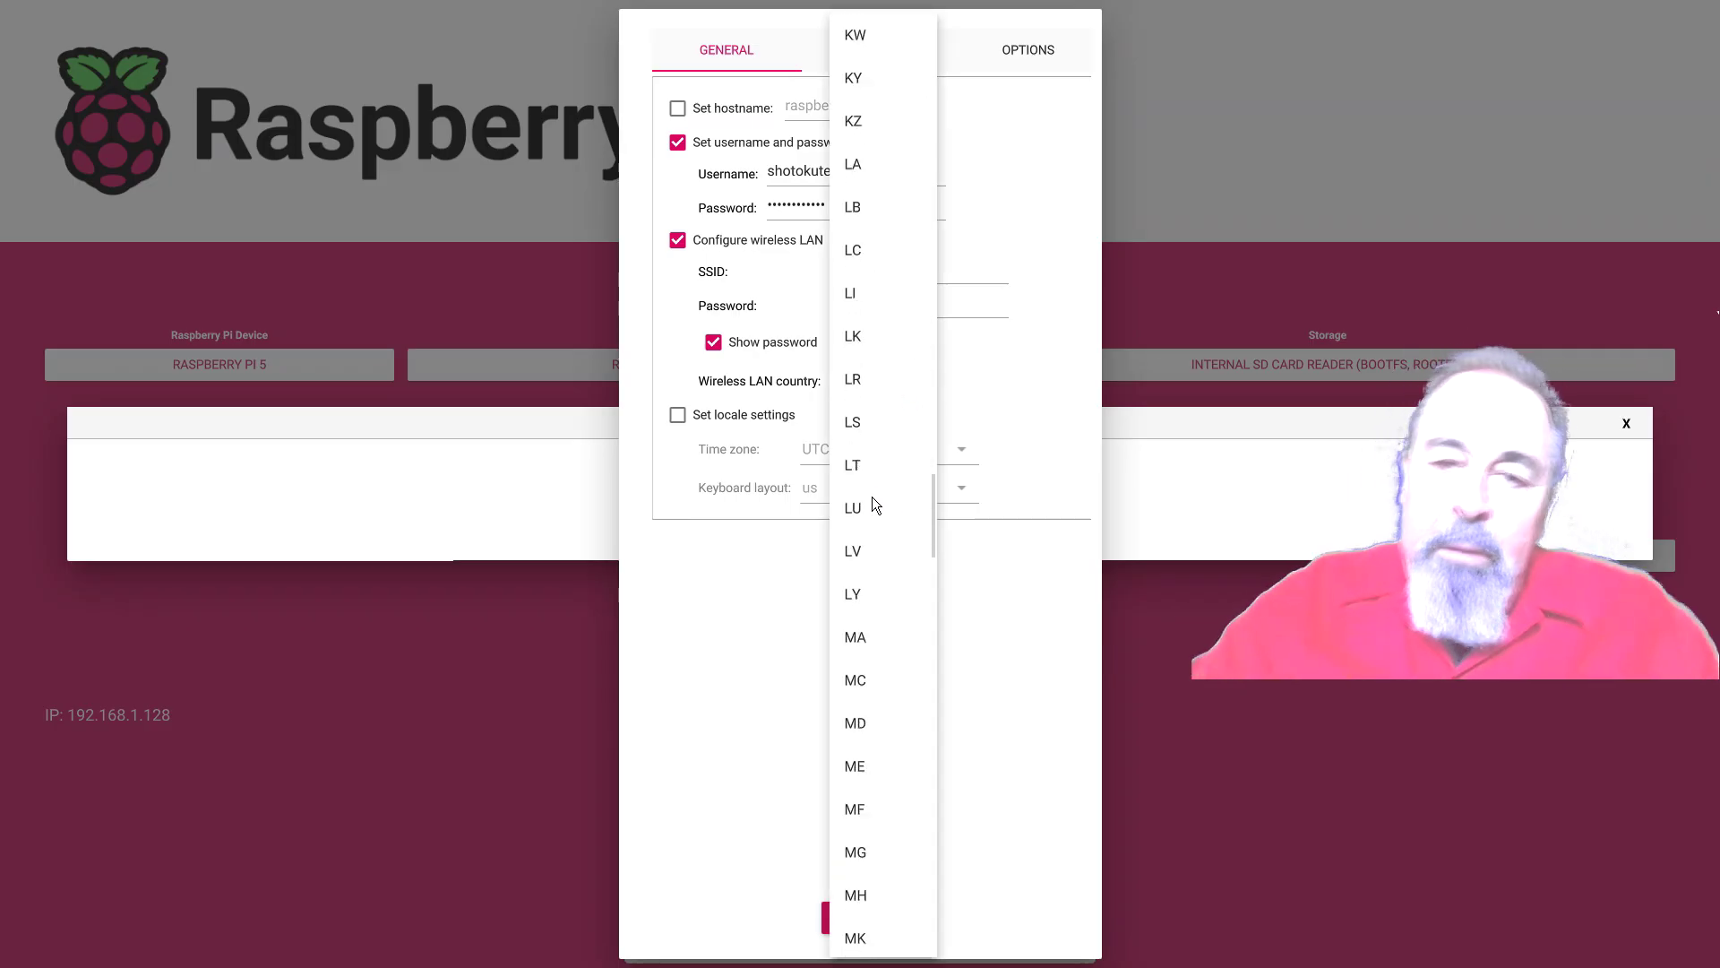
{"action": "scroll", "coordinate": [874, 490], "scroll_direction": "down", "scroll_amount": 15}
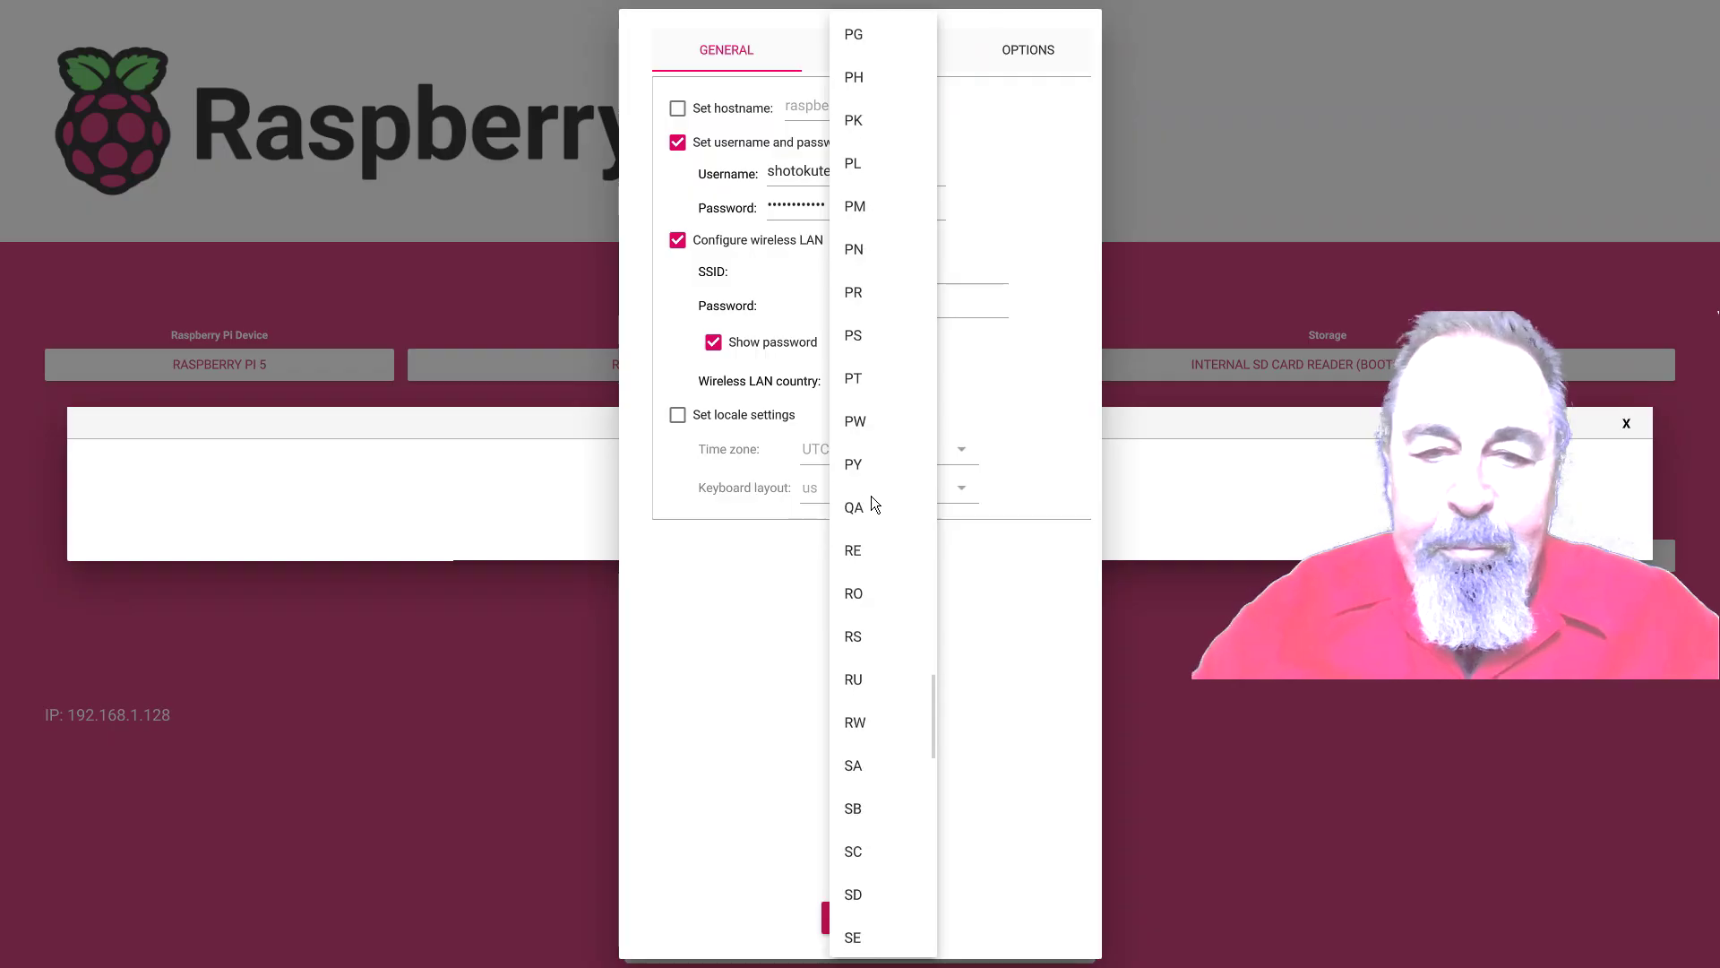
{"action": "scroll", "coordinate": [871, 496], "scroll_direction": "down", "scroll_amount": 15}
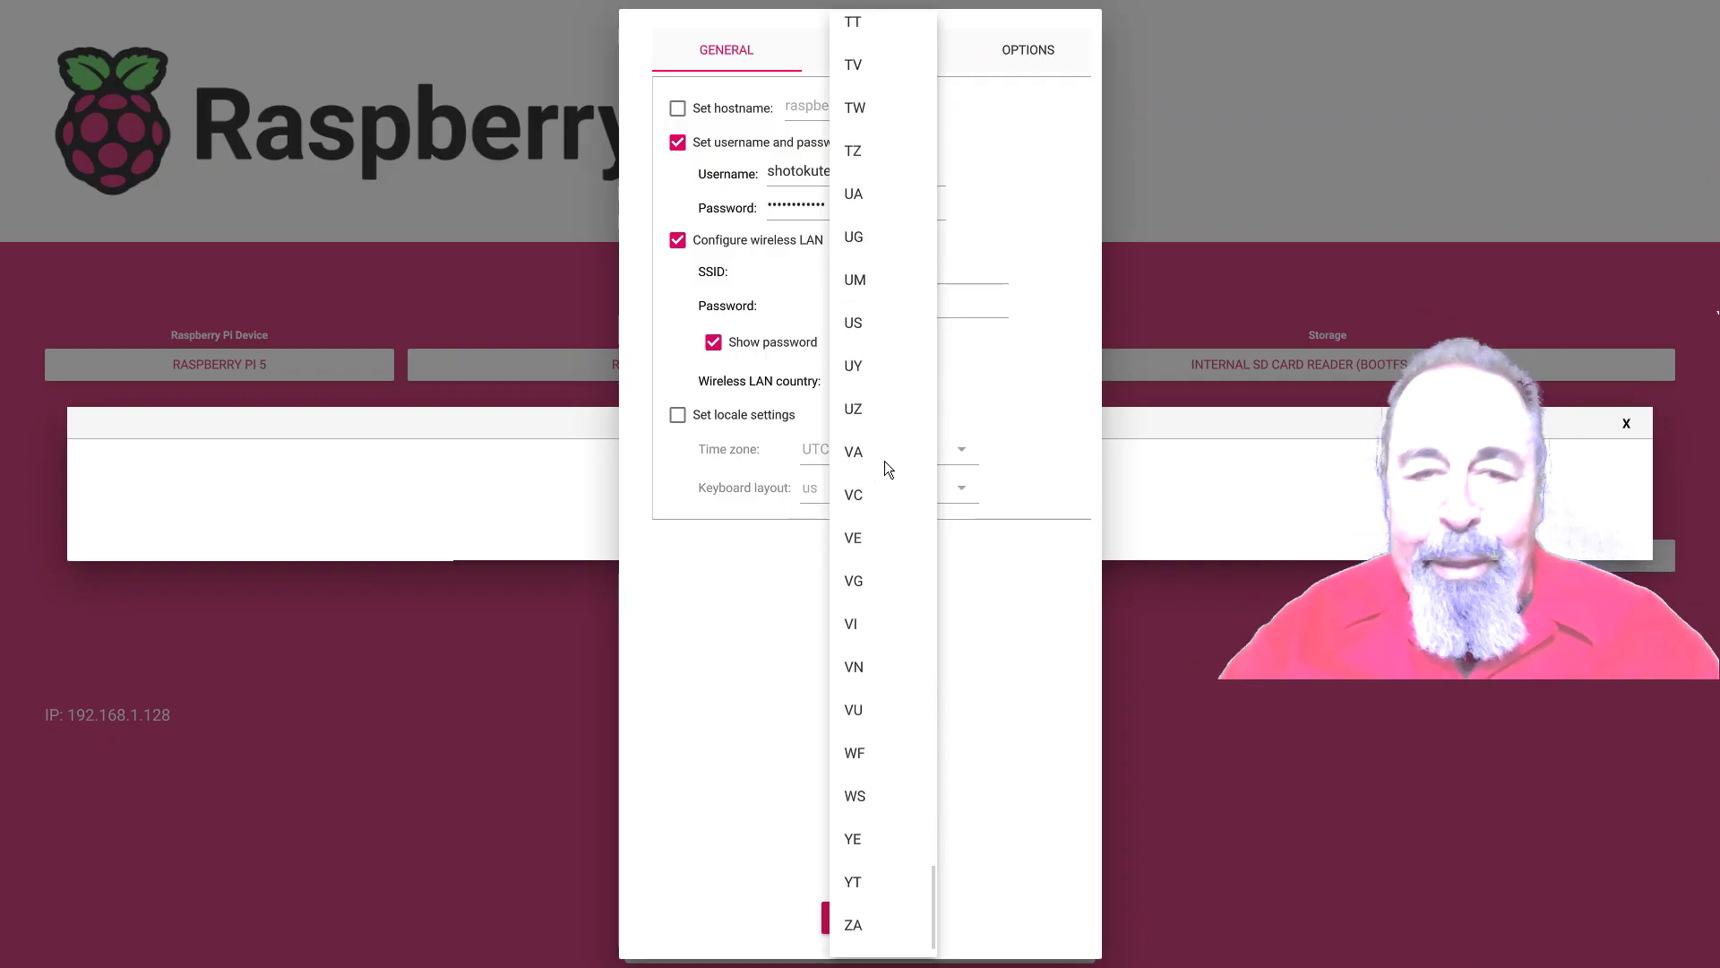
{"action": "left_click", "coordinate": [851, 263]}
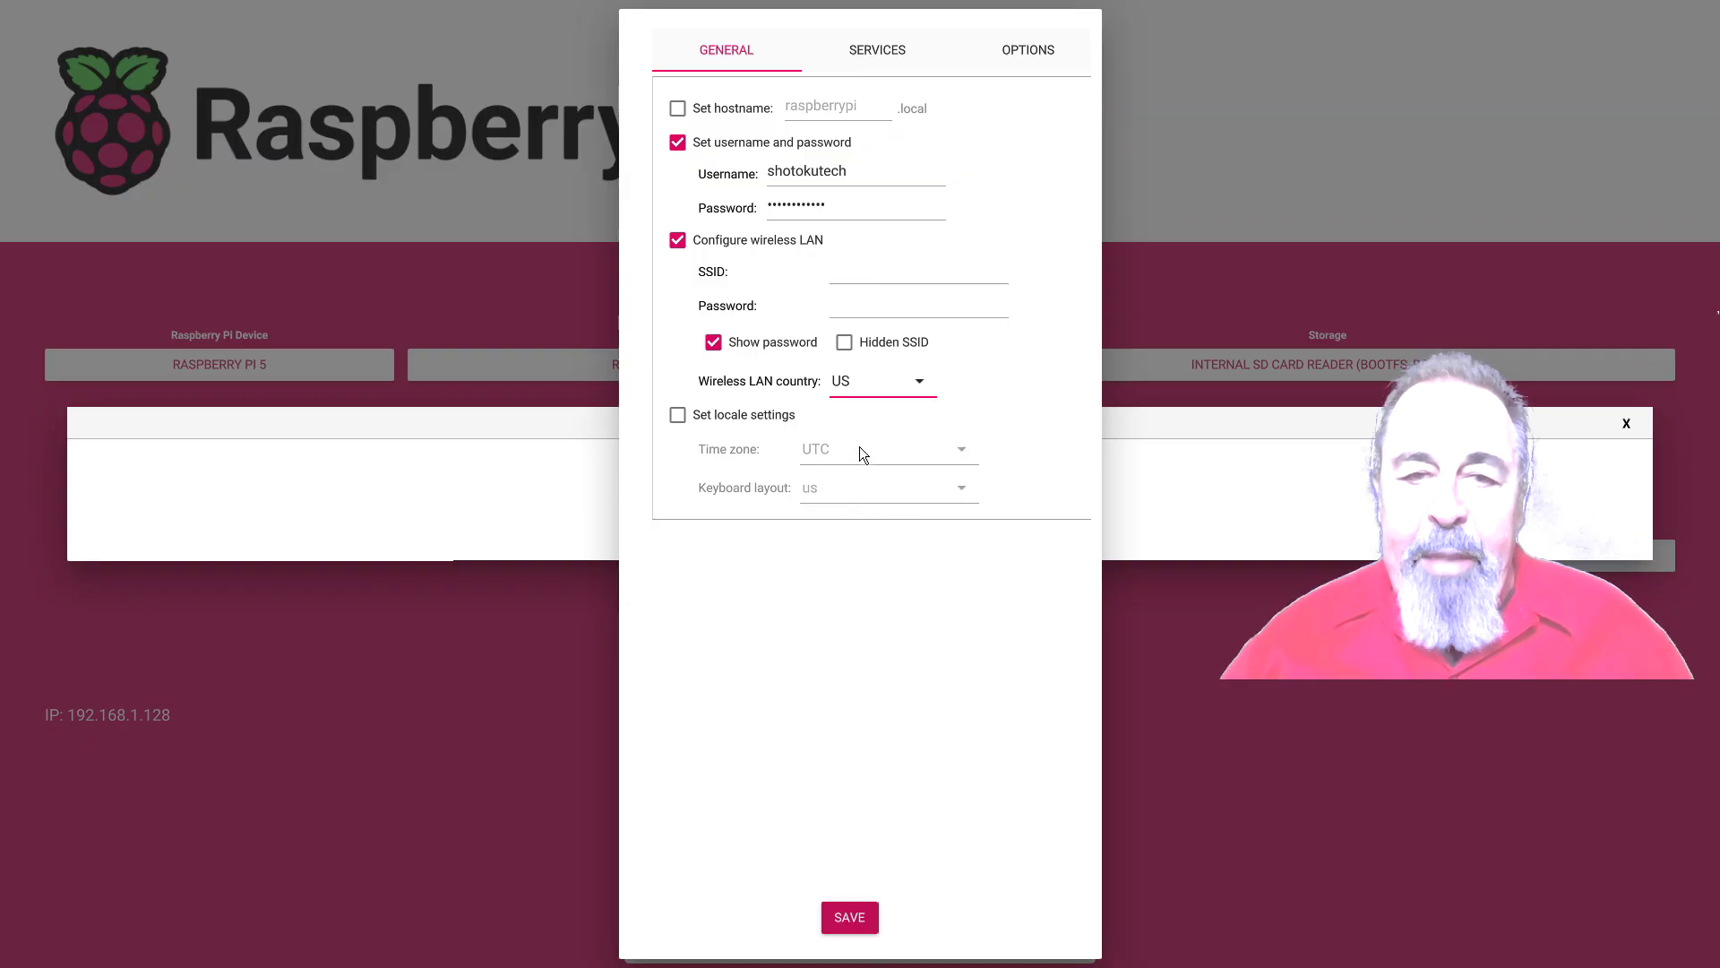
Enable locale settings and set the time zone to America/Phoenix
{"action": "left_click", "coordinate": [757, 414]}
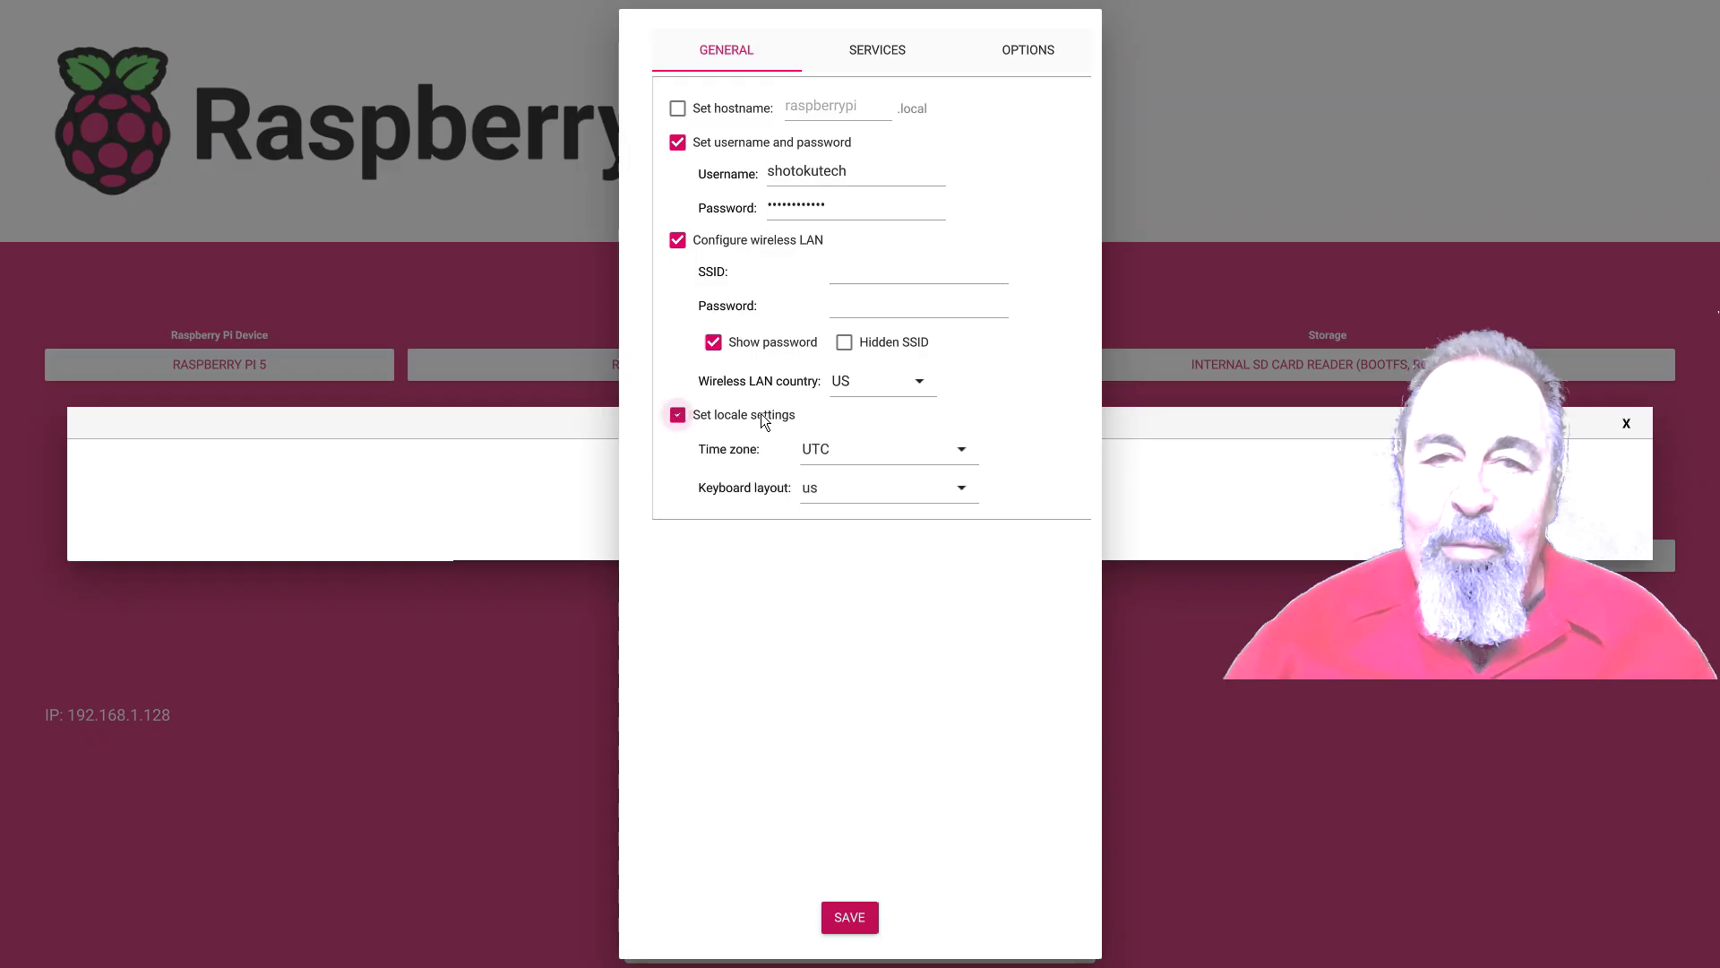
{"action": "left_click", "coordinate": [839, 449]}
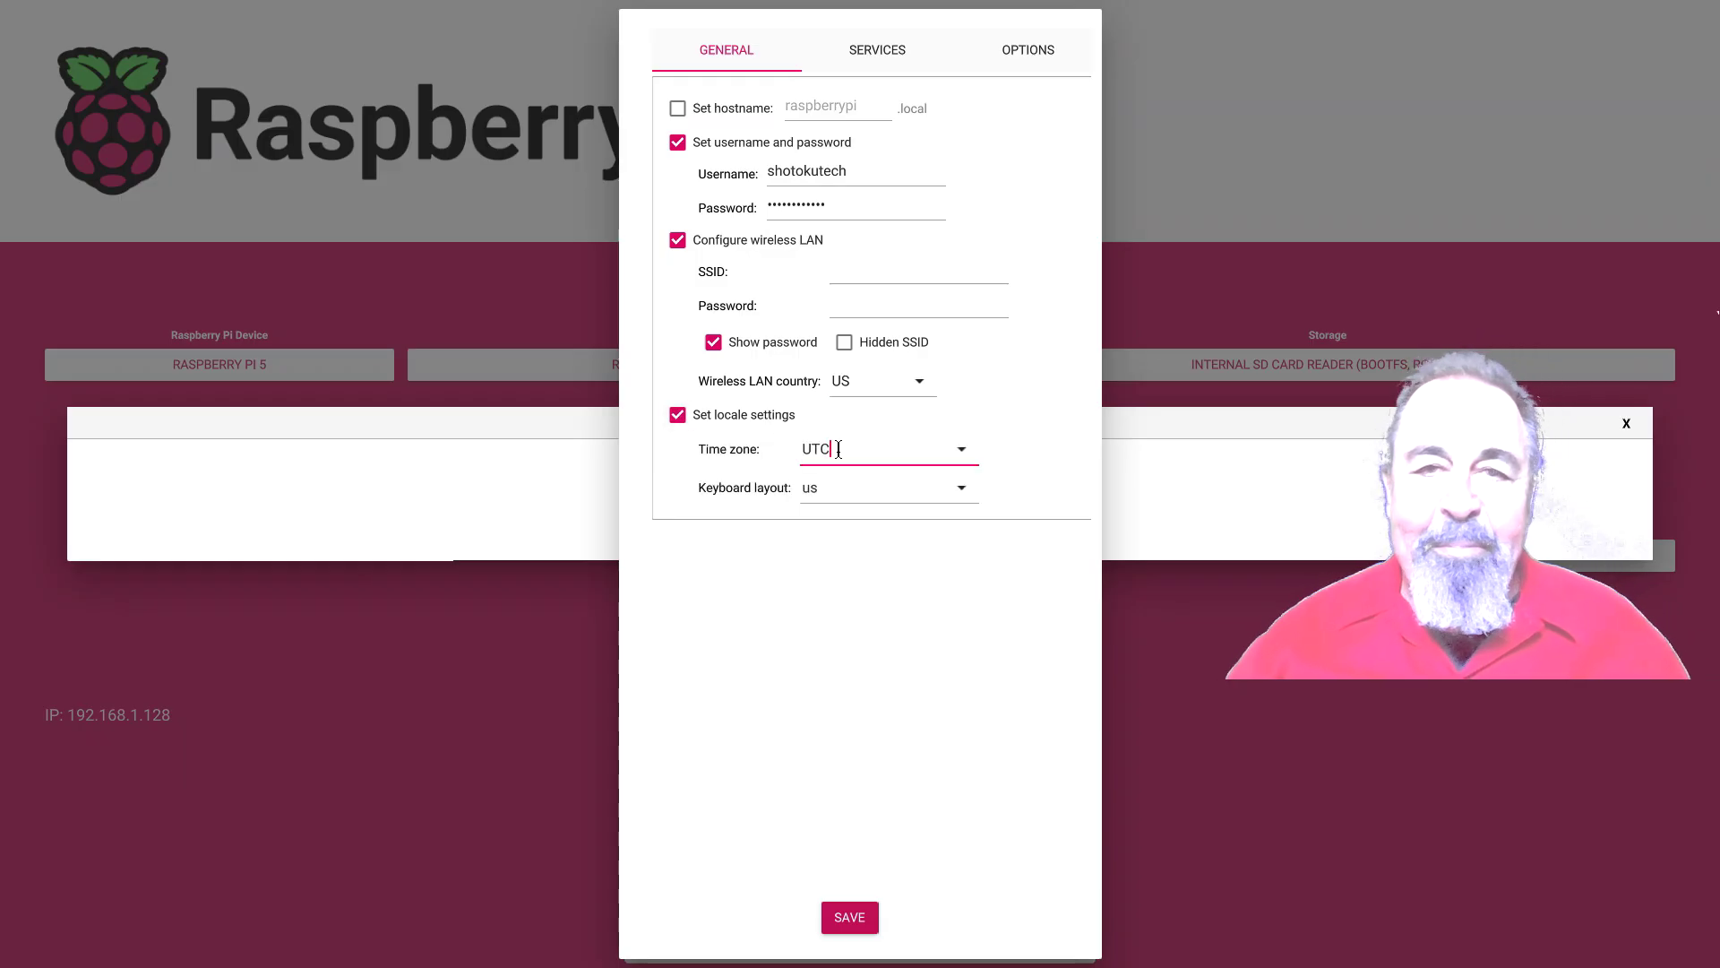
{"action": "left_click", "coordinate": [957, 450]}
{"action": "scroll", "coordinate": [939, 457], "scroll_direction": "down", "scroll_amount": 4}
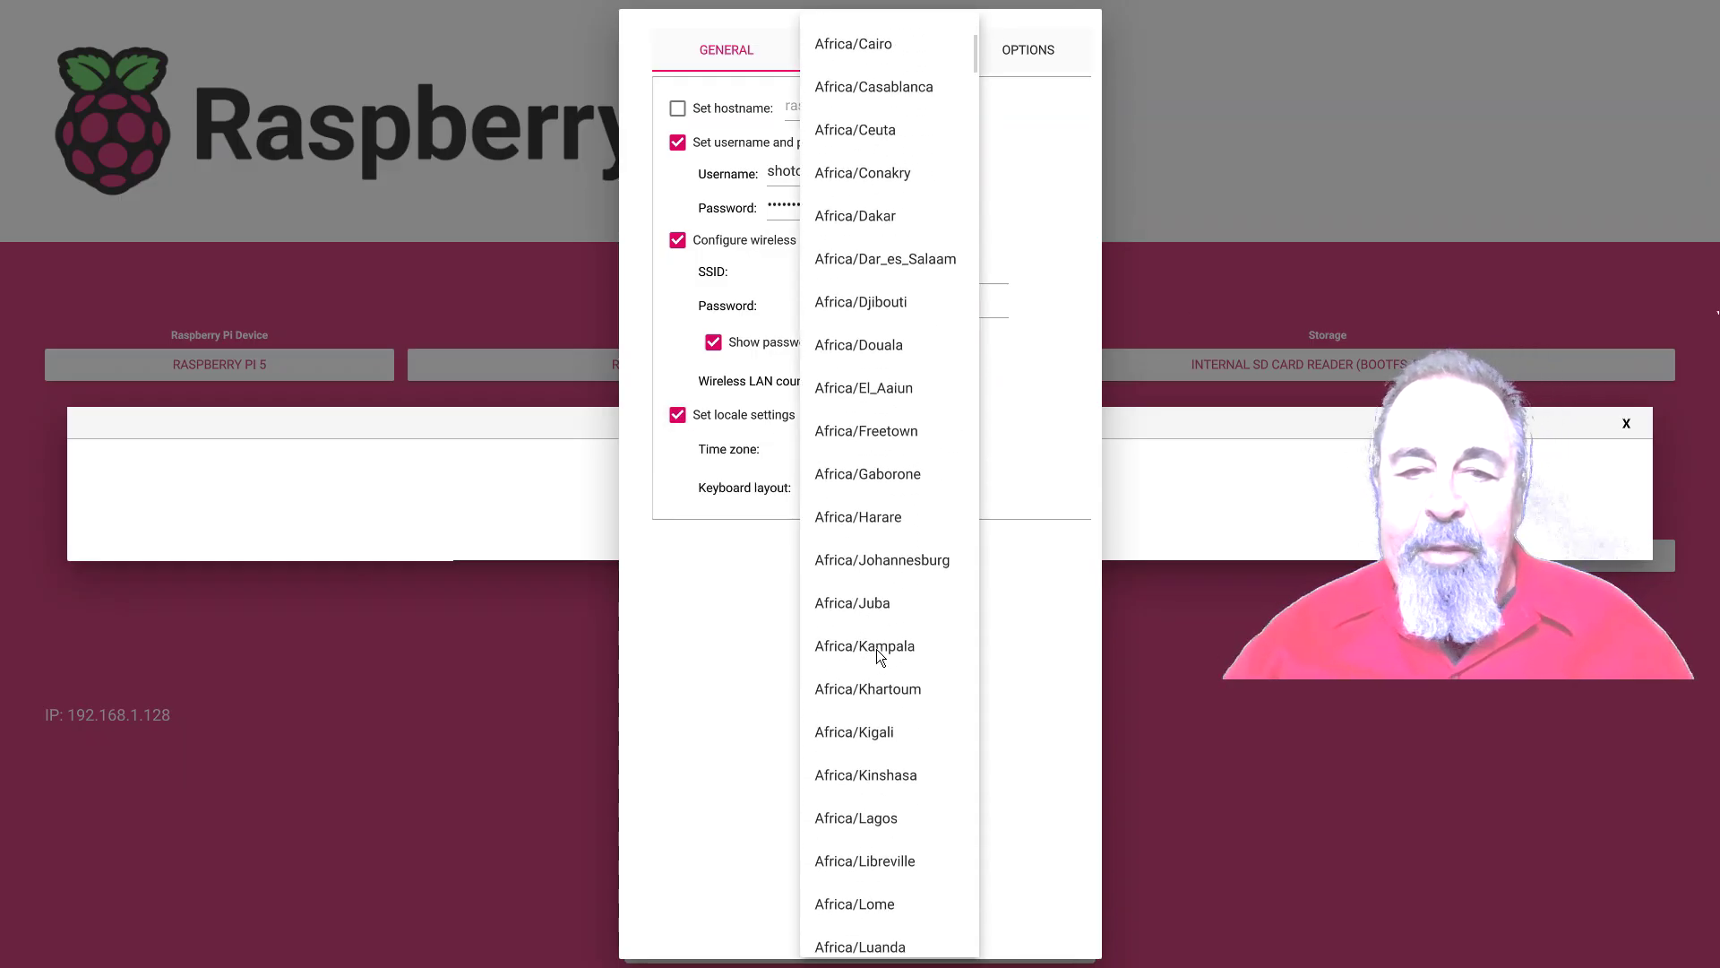
{"action": "scroll", "coordinate": [878, 657], "scroll_direction": "down", "scroll_amount": 14}
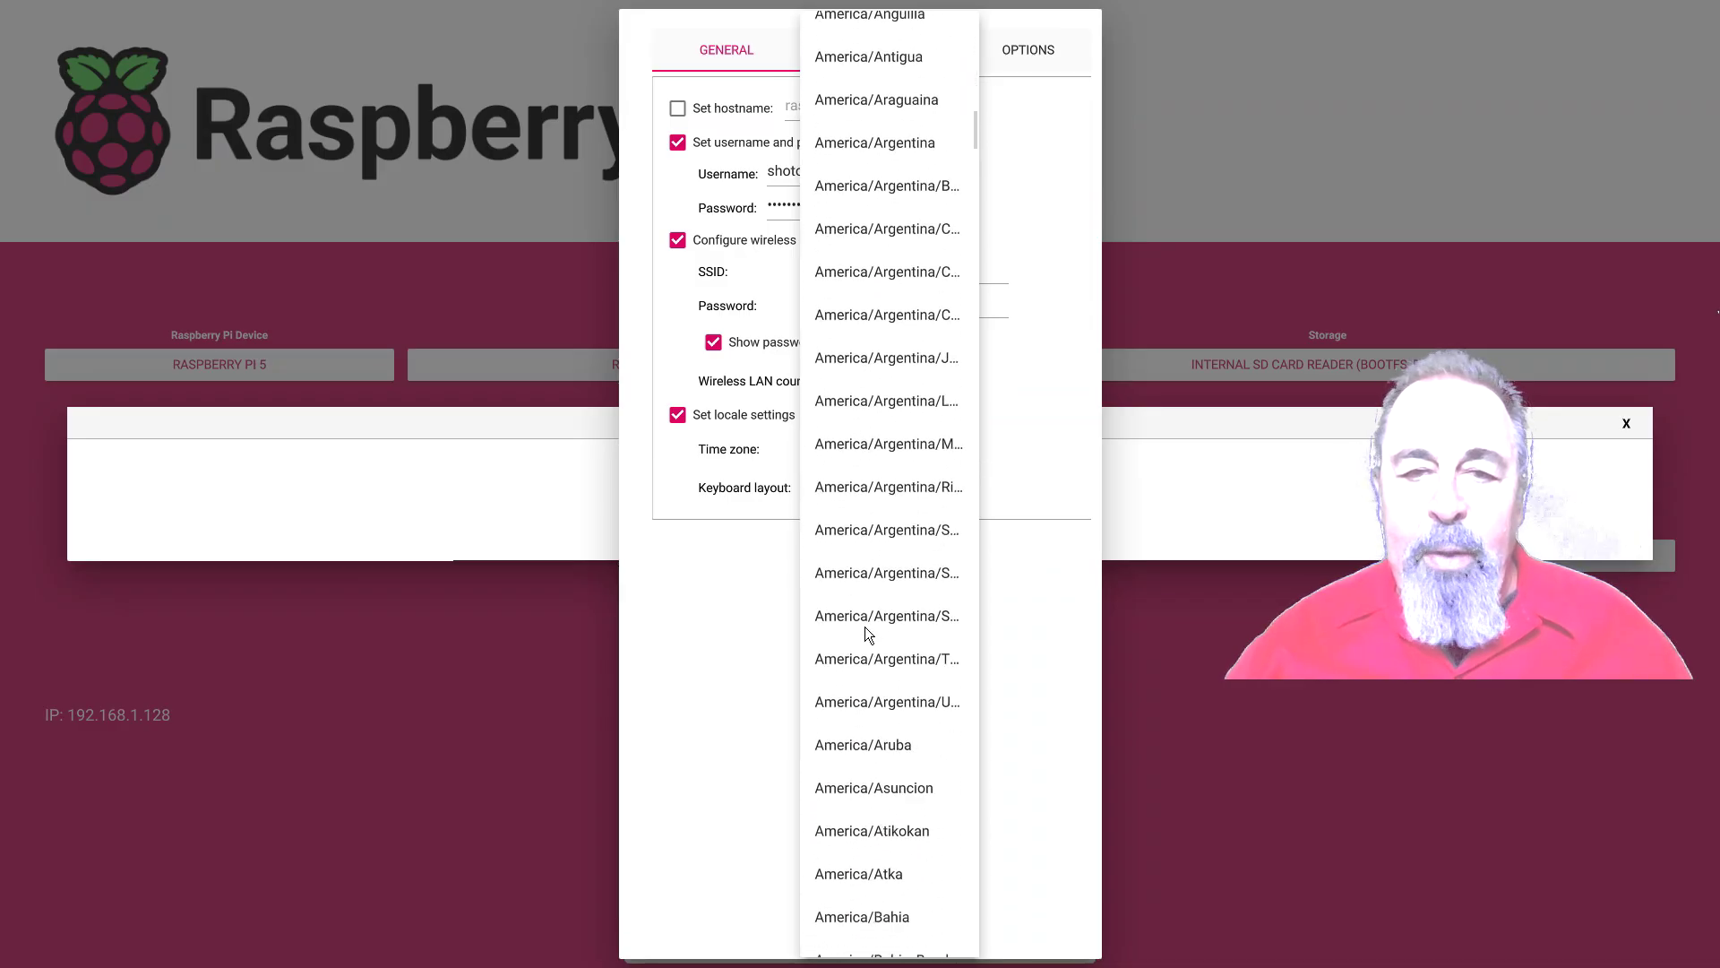
{"action": "scroll", "coordinate": [867, 634], "scroll_direction": "down", "scroll_amount": 9}
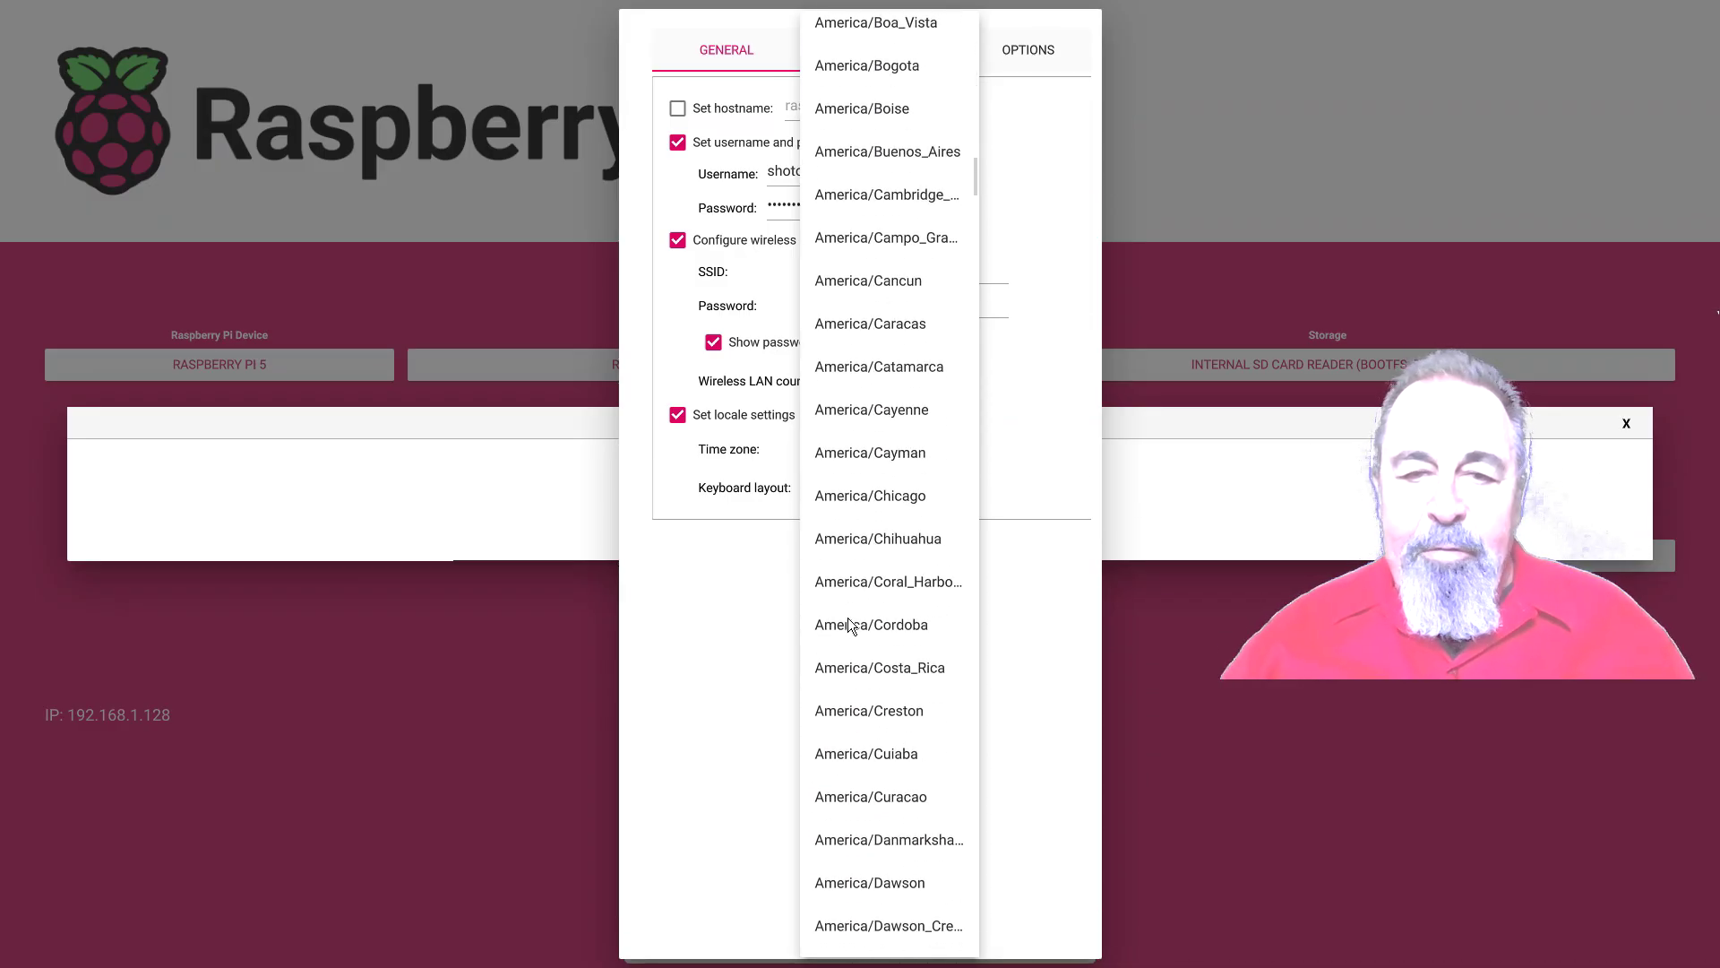
{"action": "scroll", "coordinate": [851, 625], "scroll_direction": "down", "scroll_amount": 9}
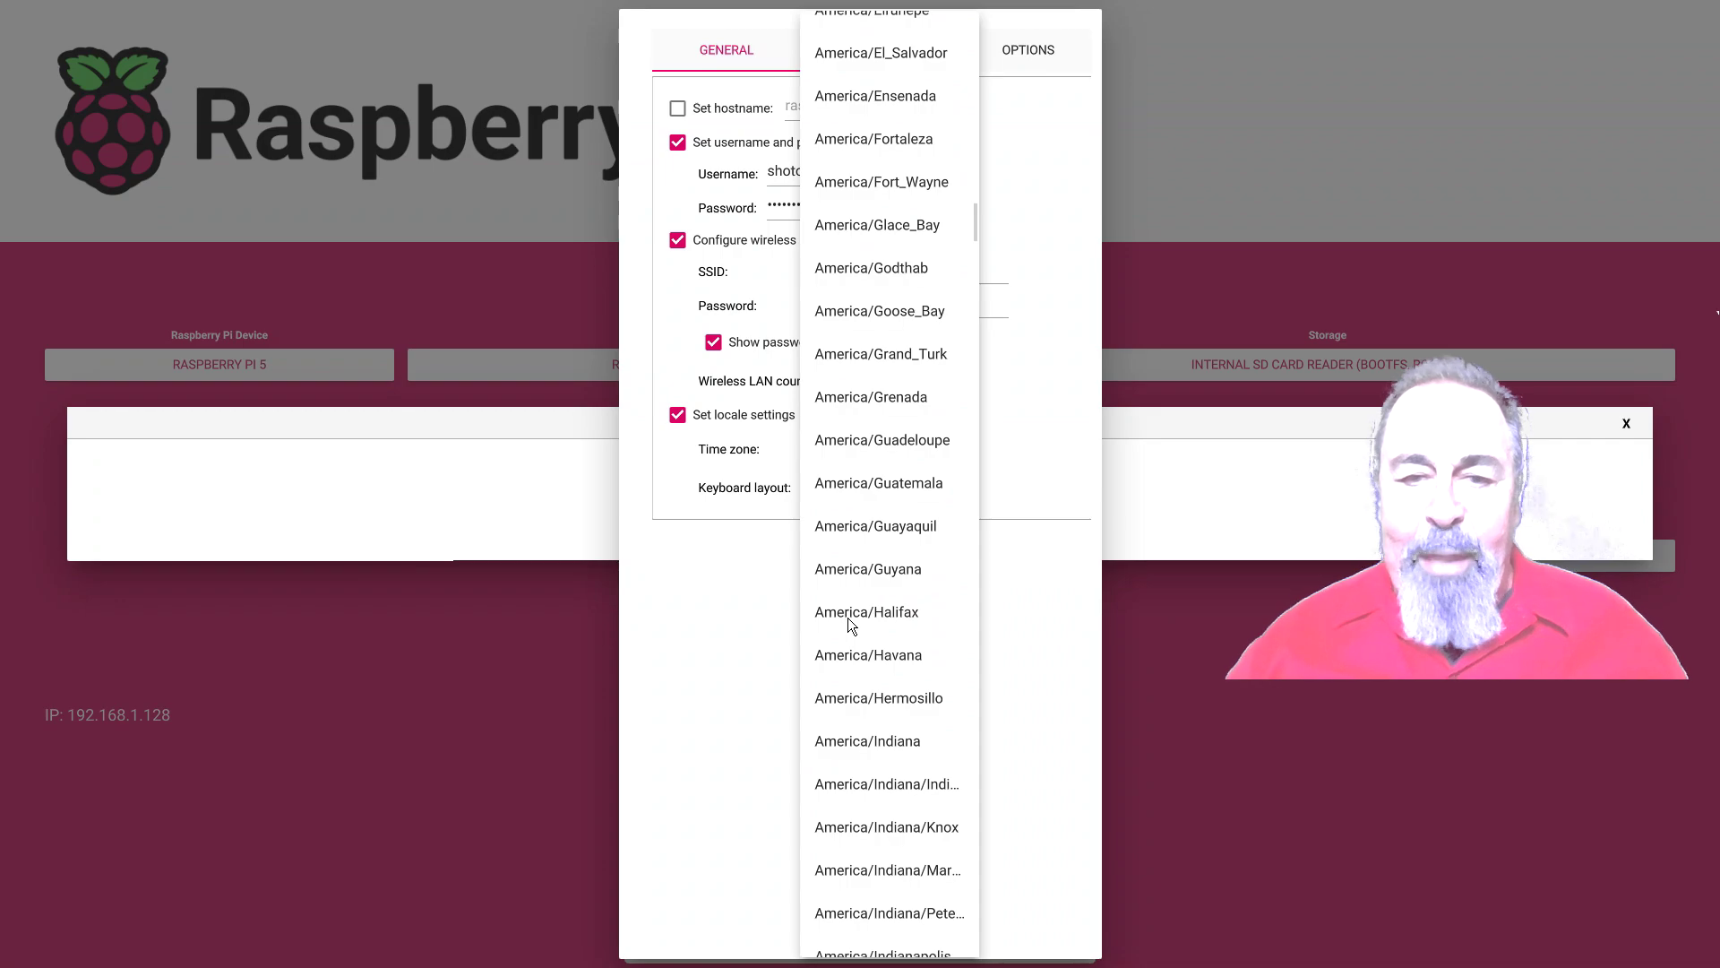
{"action": "scroll", "coordinate": [851, 624], "scroll_direction": "down", "scroll_amount": 9}
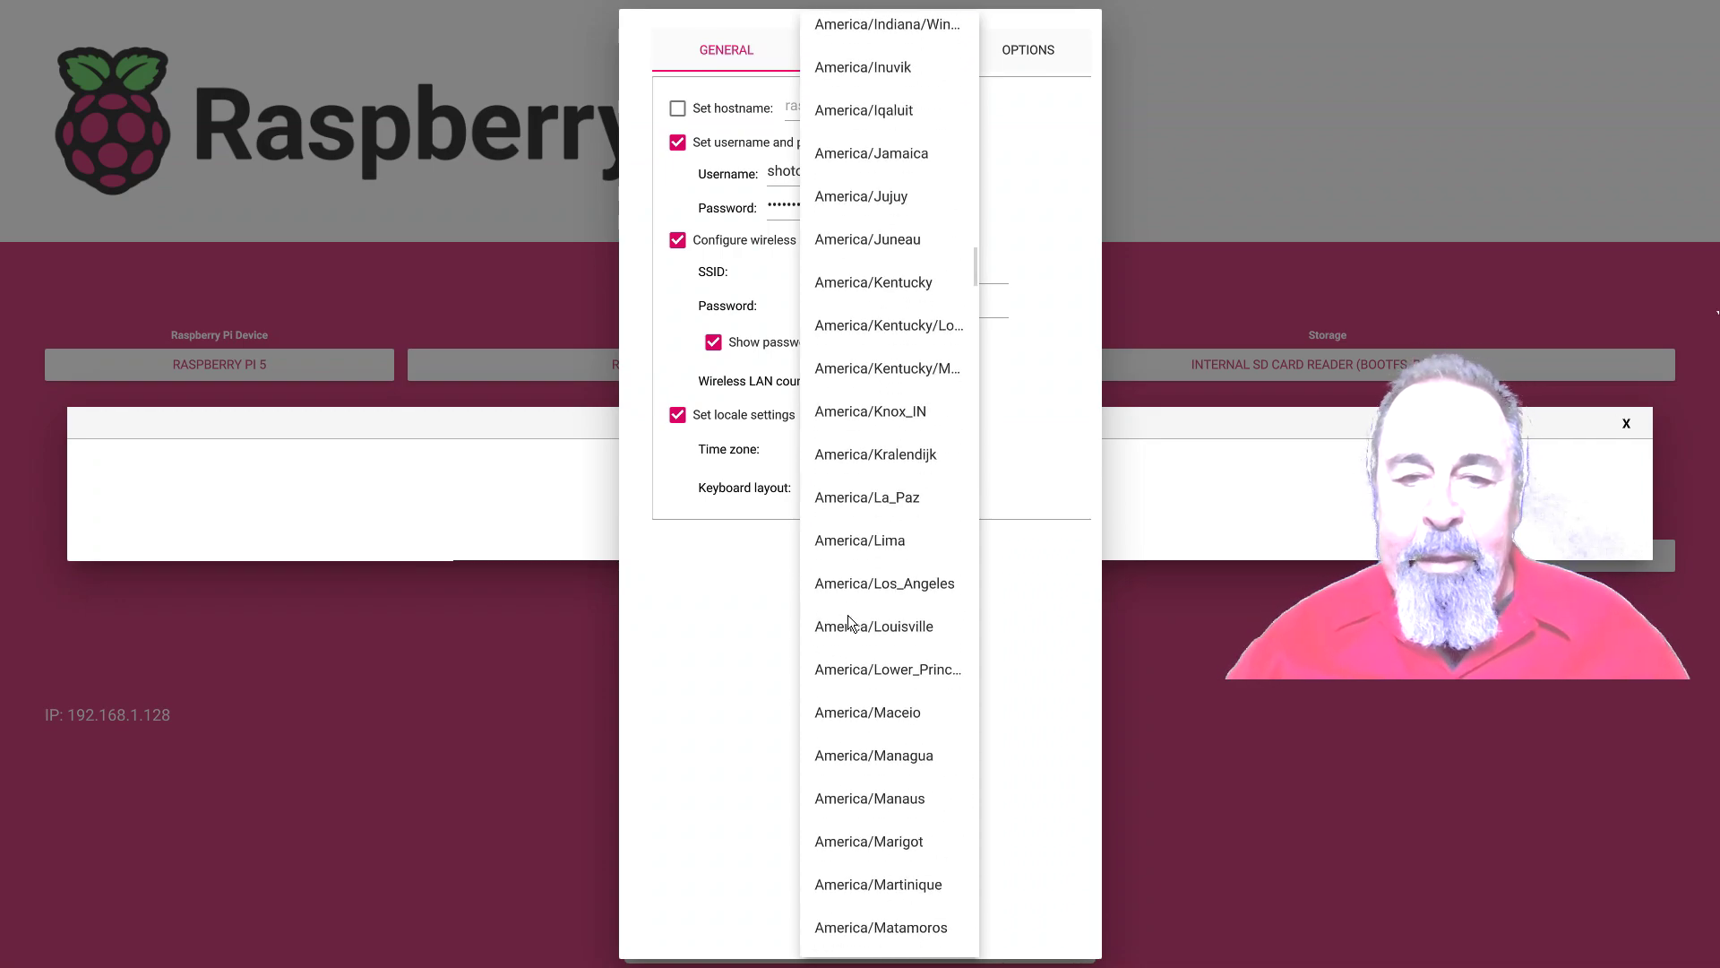
{"action": "scroll", "coordinate": [848, 620], "scroll_direction": "down", "scroll_amount": 5}
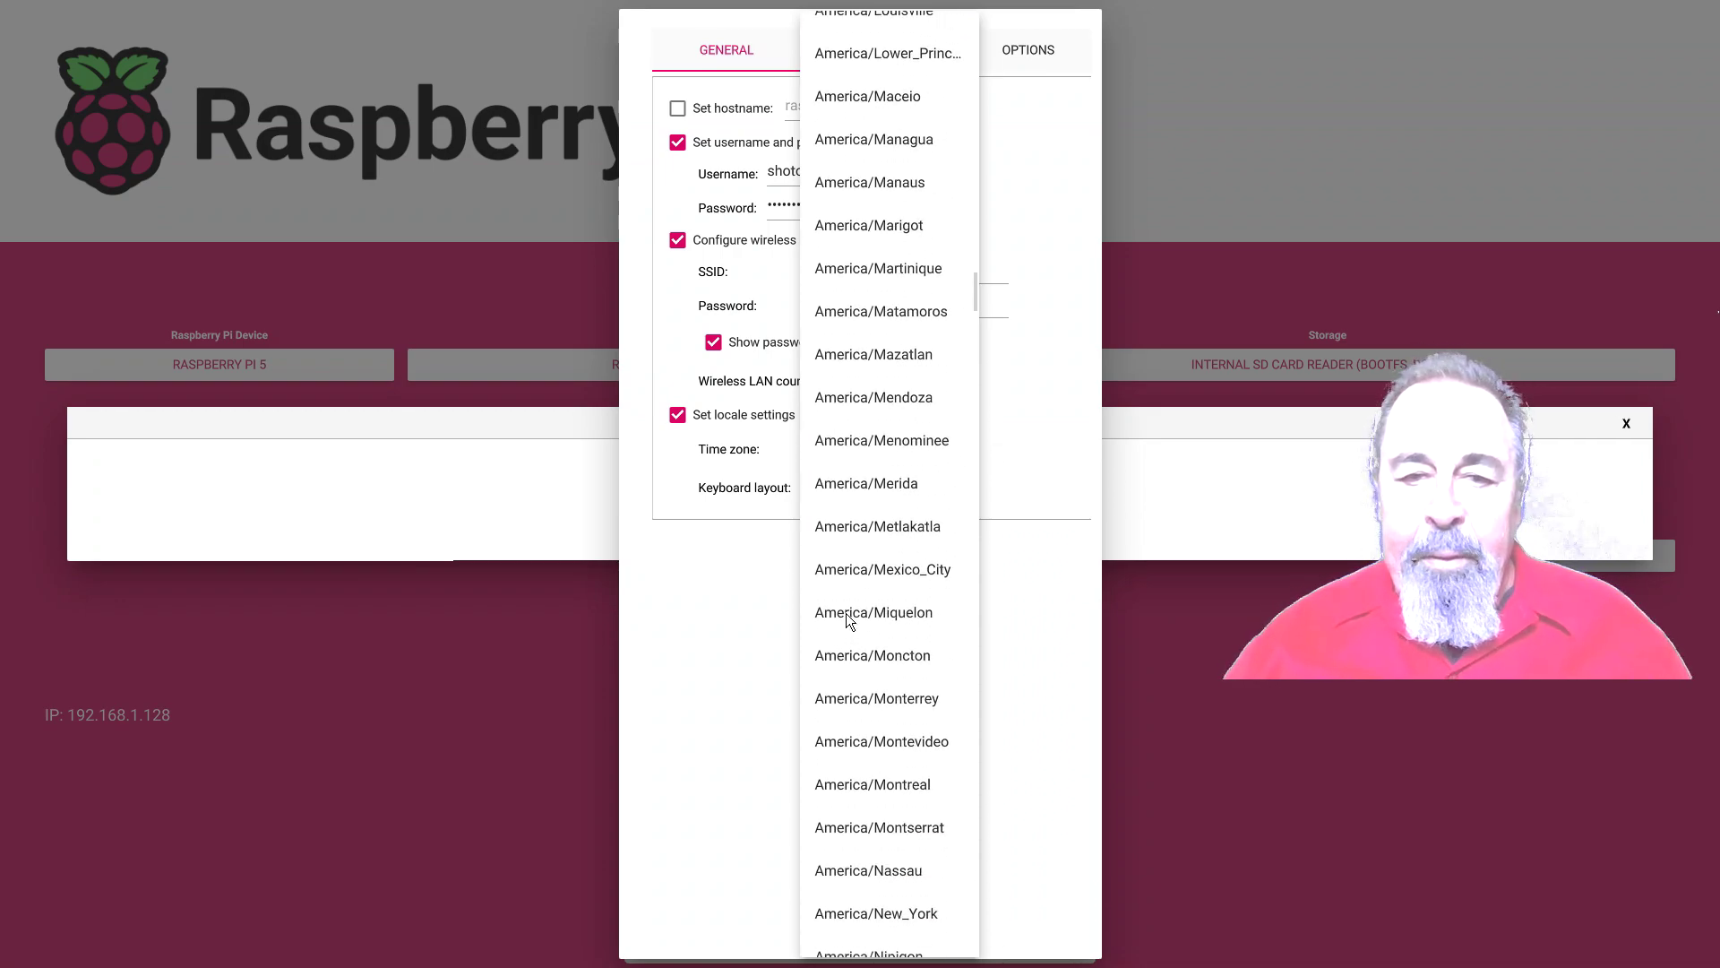
{"action": "scroll", "coordinate": [846, 613], "scroll_direction": "down", "scroll_amount": 7}
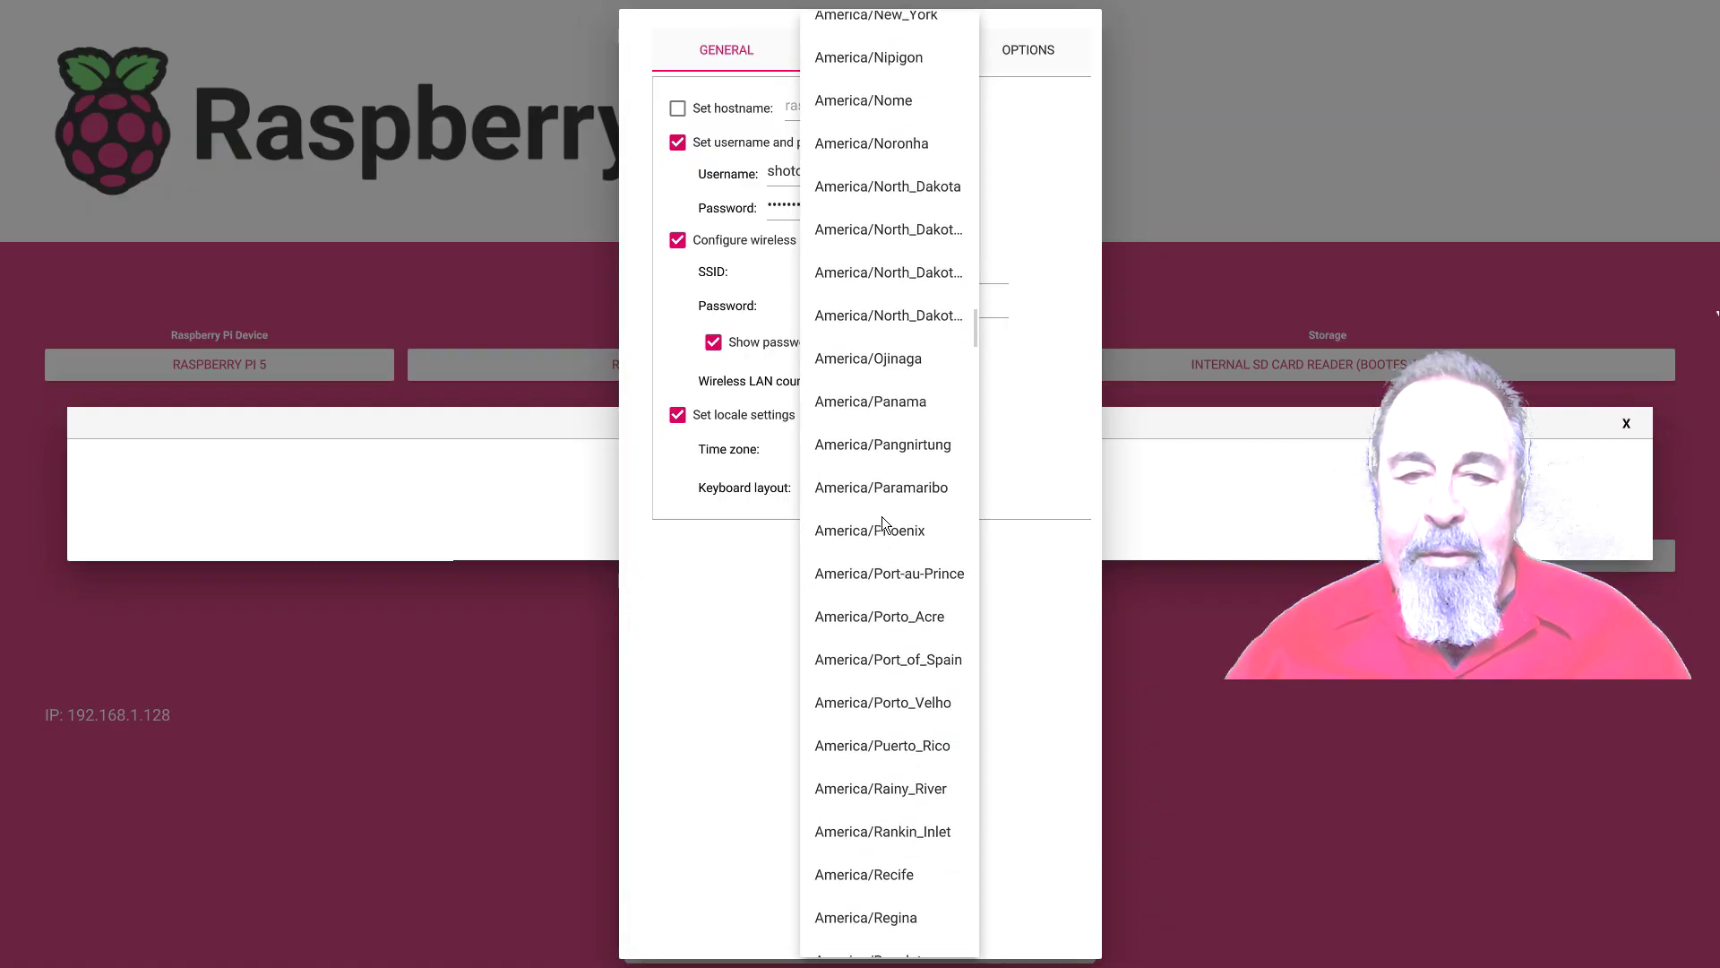
{"action": "left_click", "coordinate": [881, 530]}
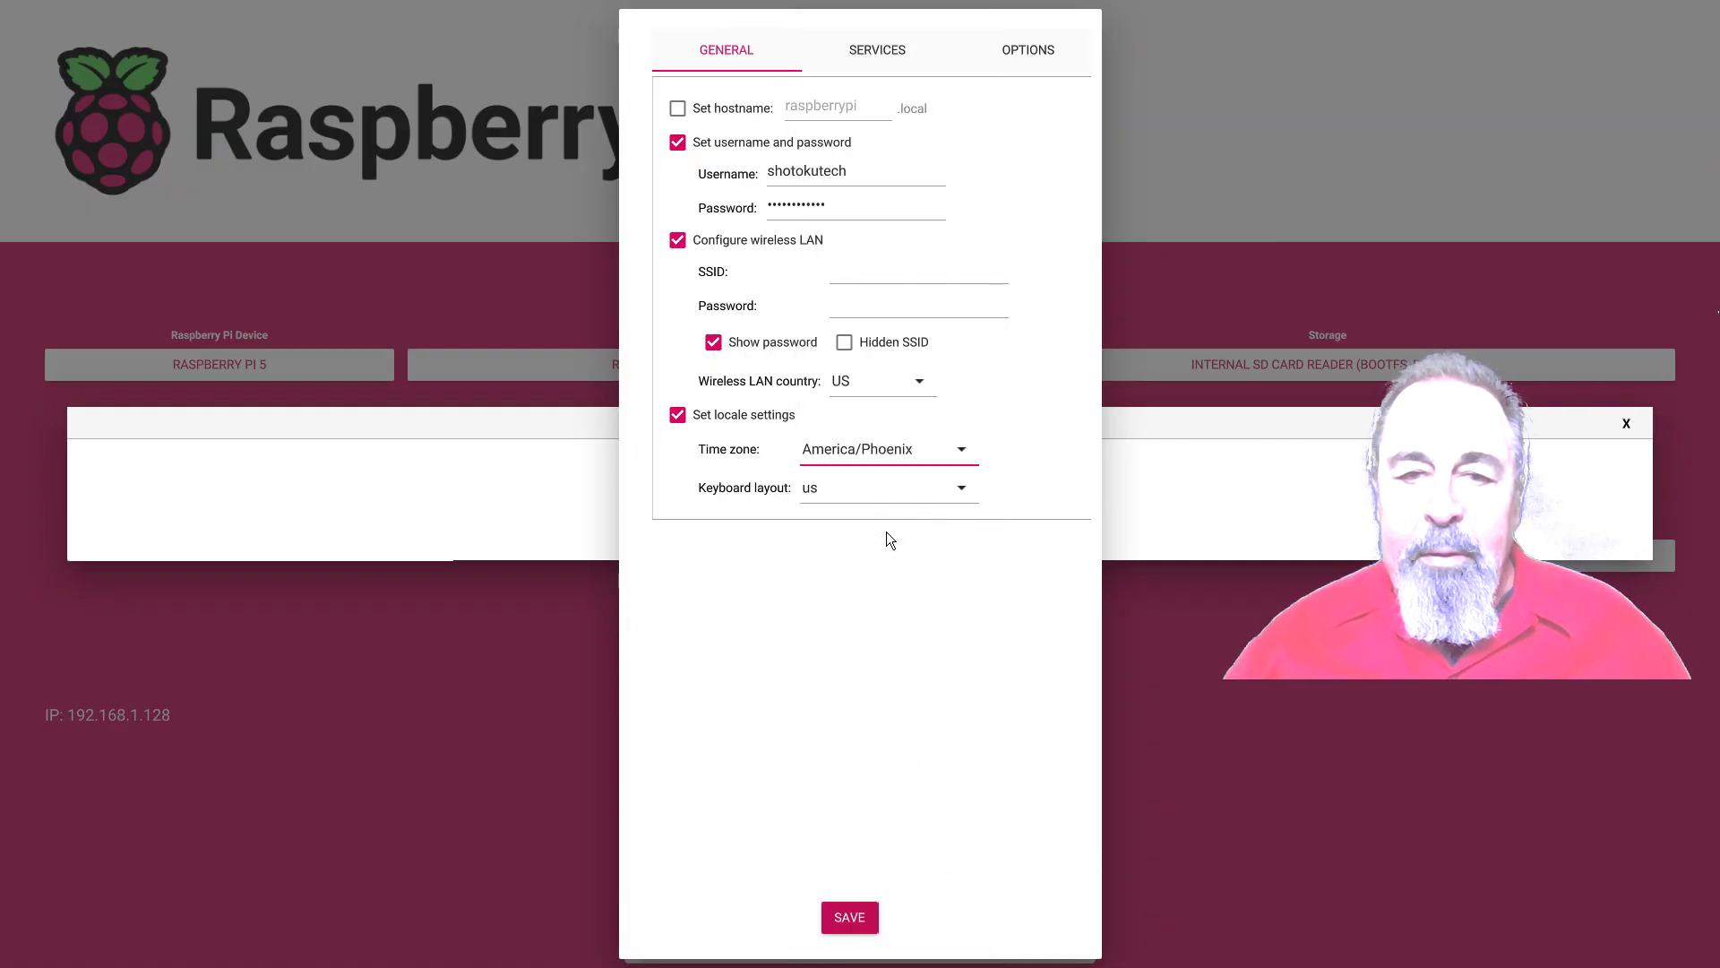
Enter the Wi-Fi SSID 'ssid' and the Wi-Fi password
{"action": "left_click", "coordinate": [937, 269]}
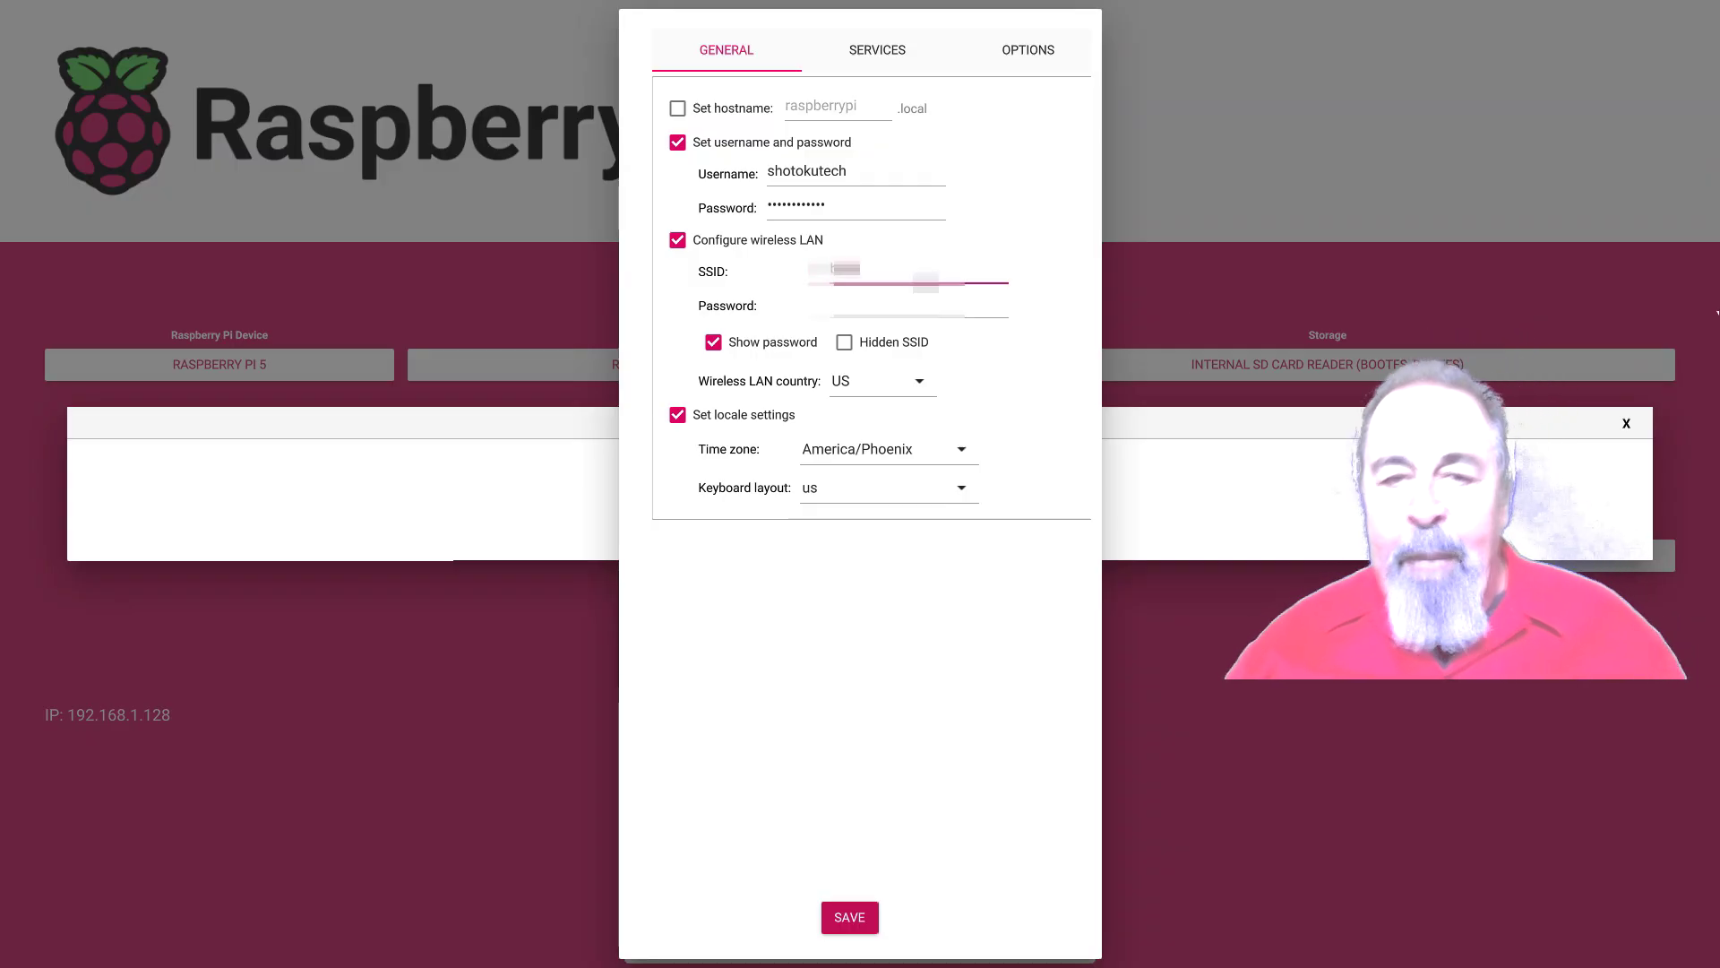
{"action": "type", "text": "ssid"}
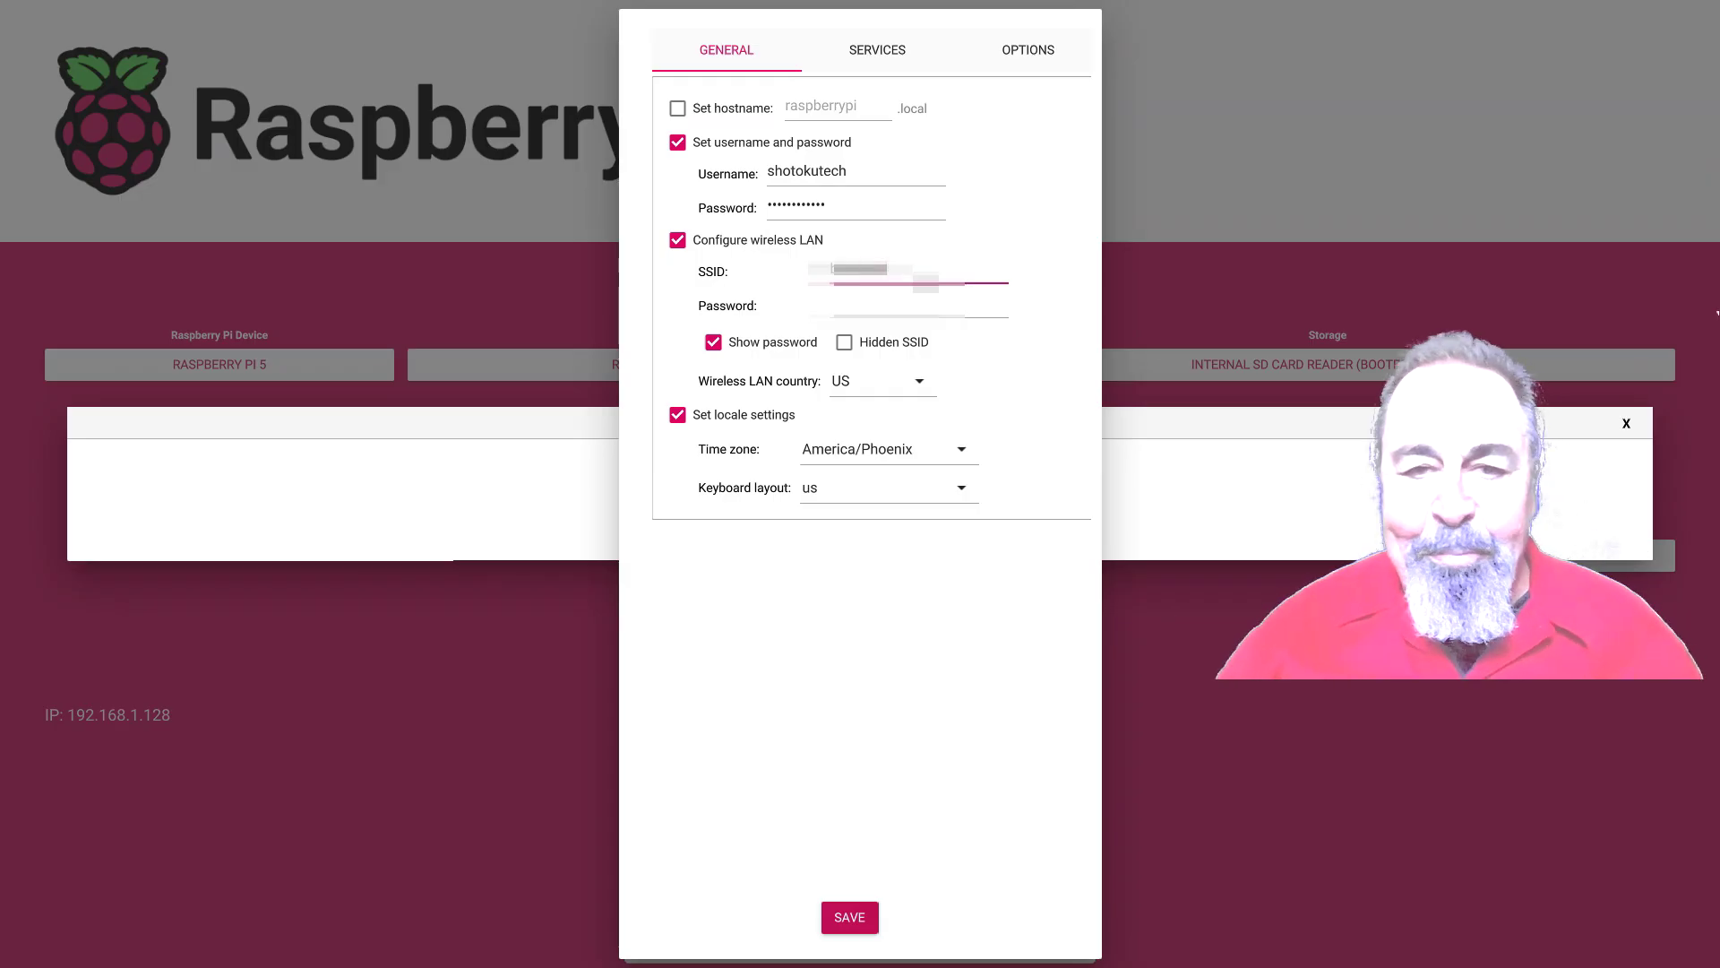
{"action": "left_click", "coordinate": [905, 306]}
{"action": "type", "text": "password"}
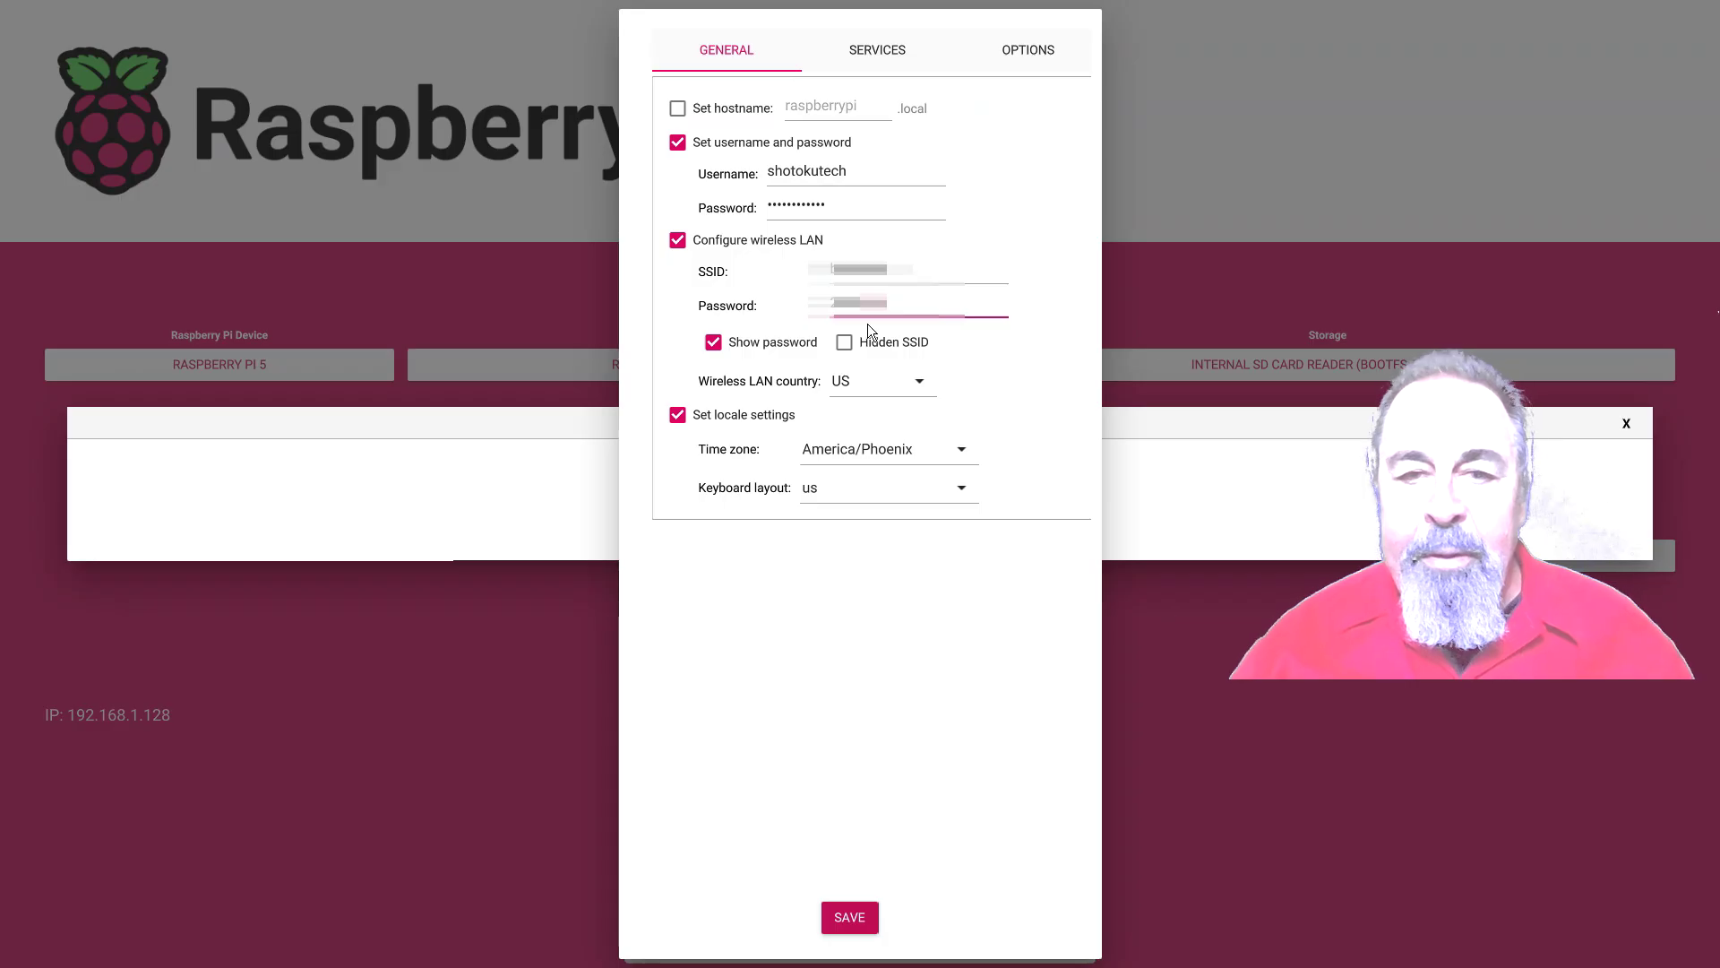
{"action": "key", "text": "shift+Tab"}
{"action": "key", "text": "shift+Tab"}
{"action": "key", "text": "shift+Tab"}
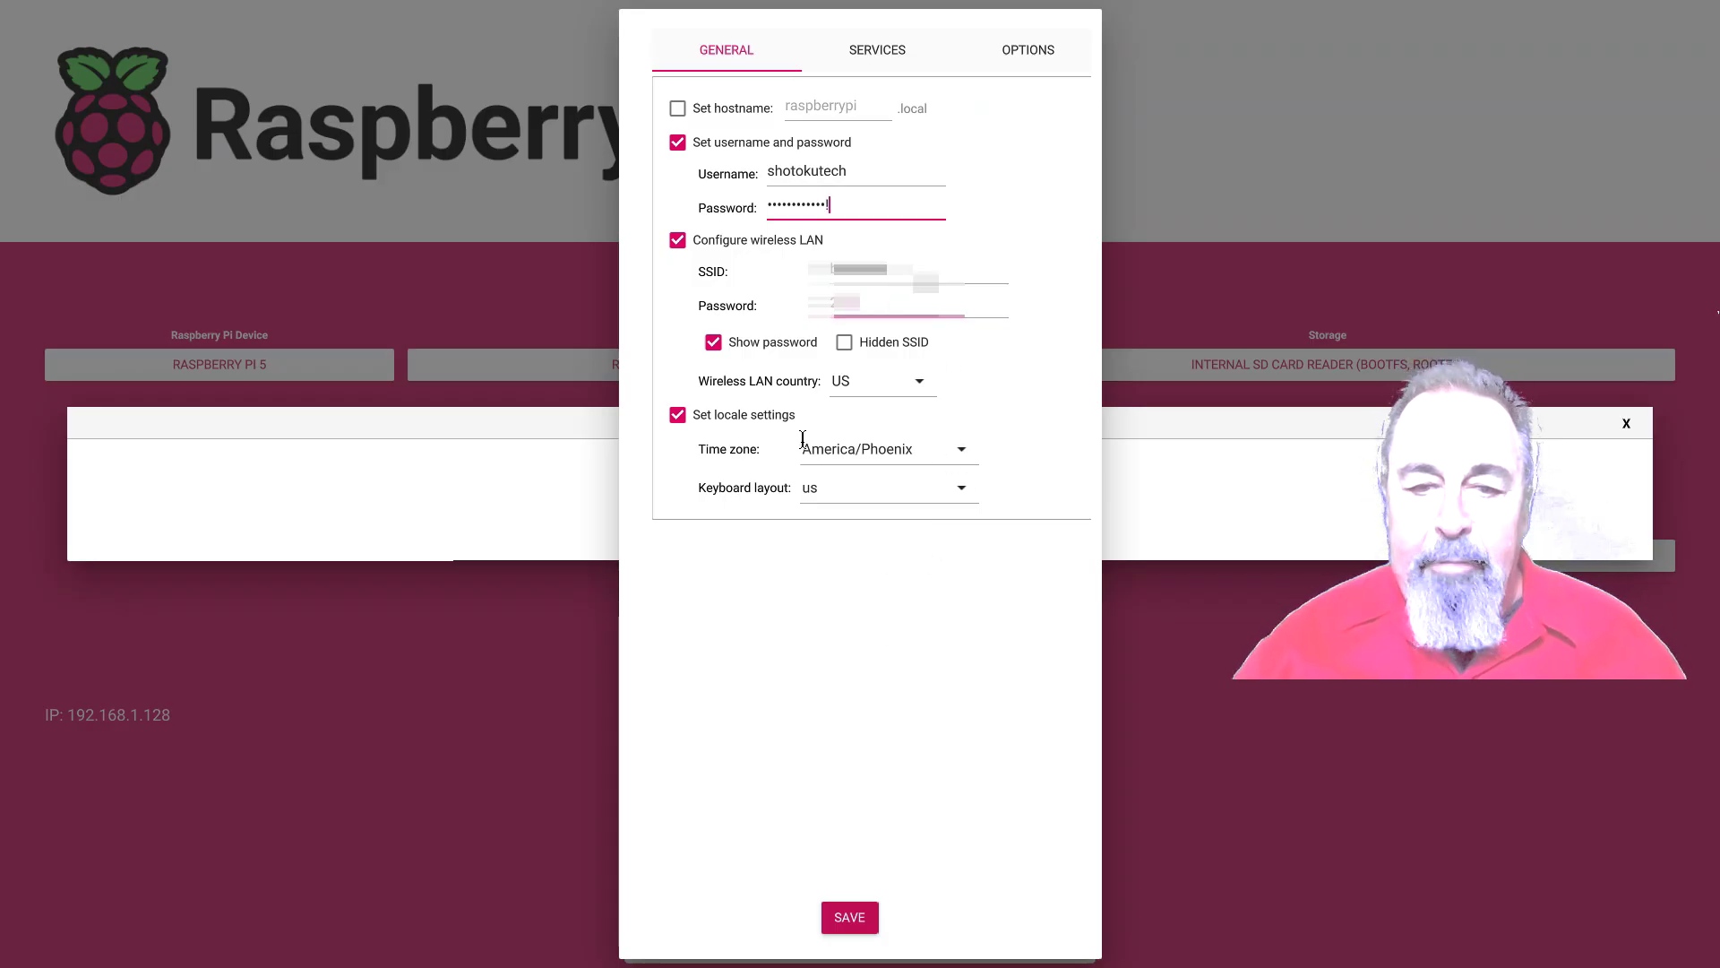
Save the settings, apply the customisation, and confirm erasing the SD card to start writing
{"action": "left_click", "coordinate": [838, 917]}
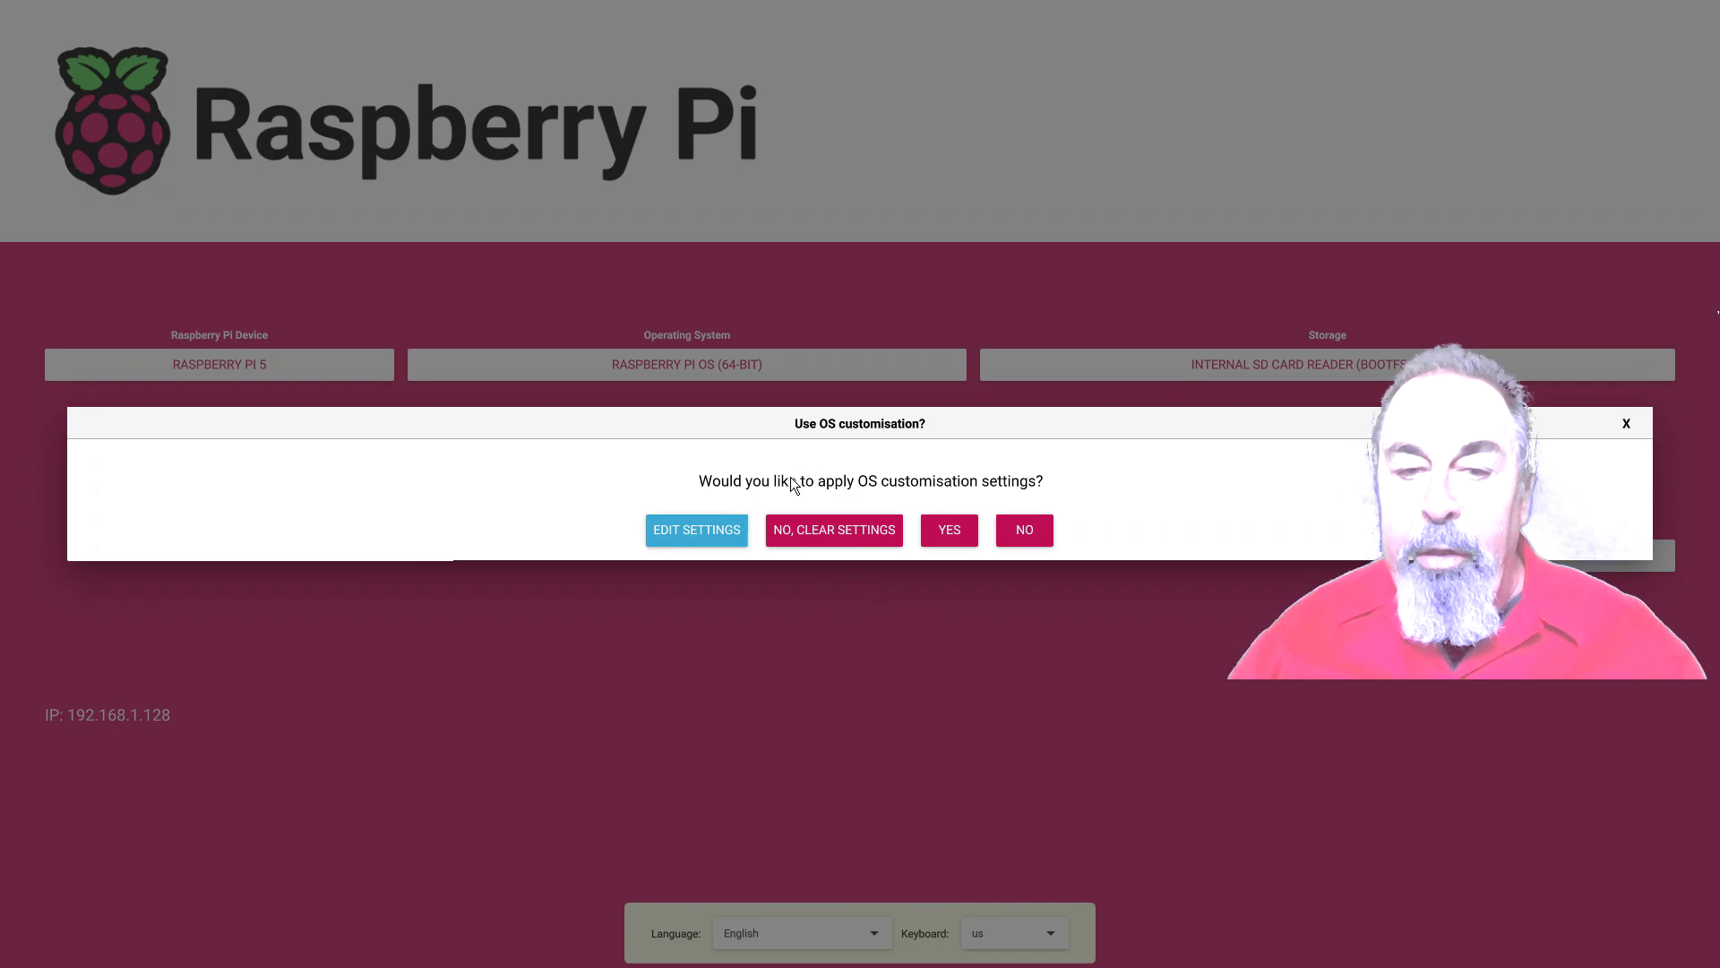
{"action": "left_click", "coordinate": [947, 532]}
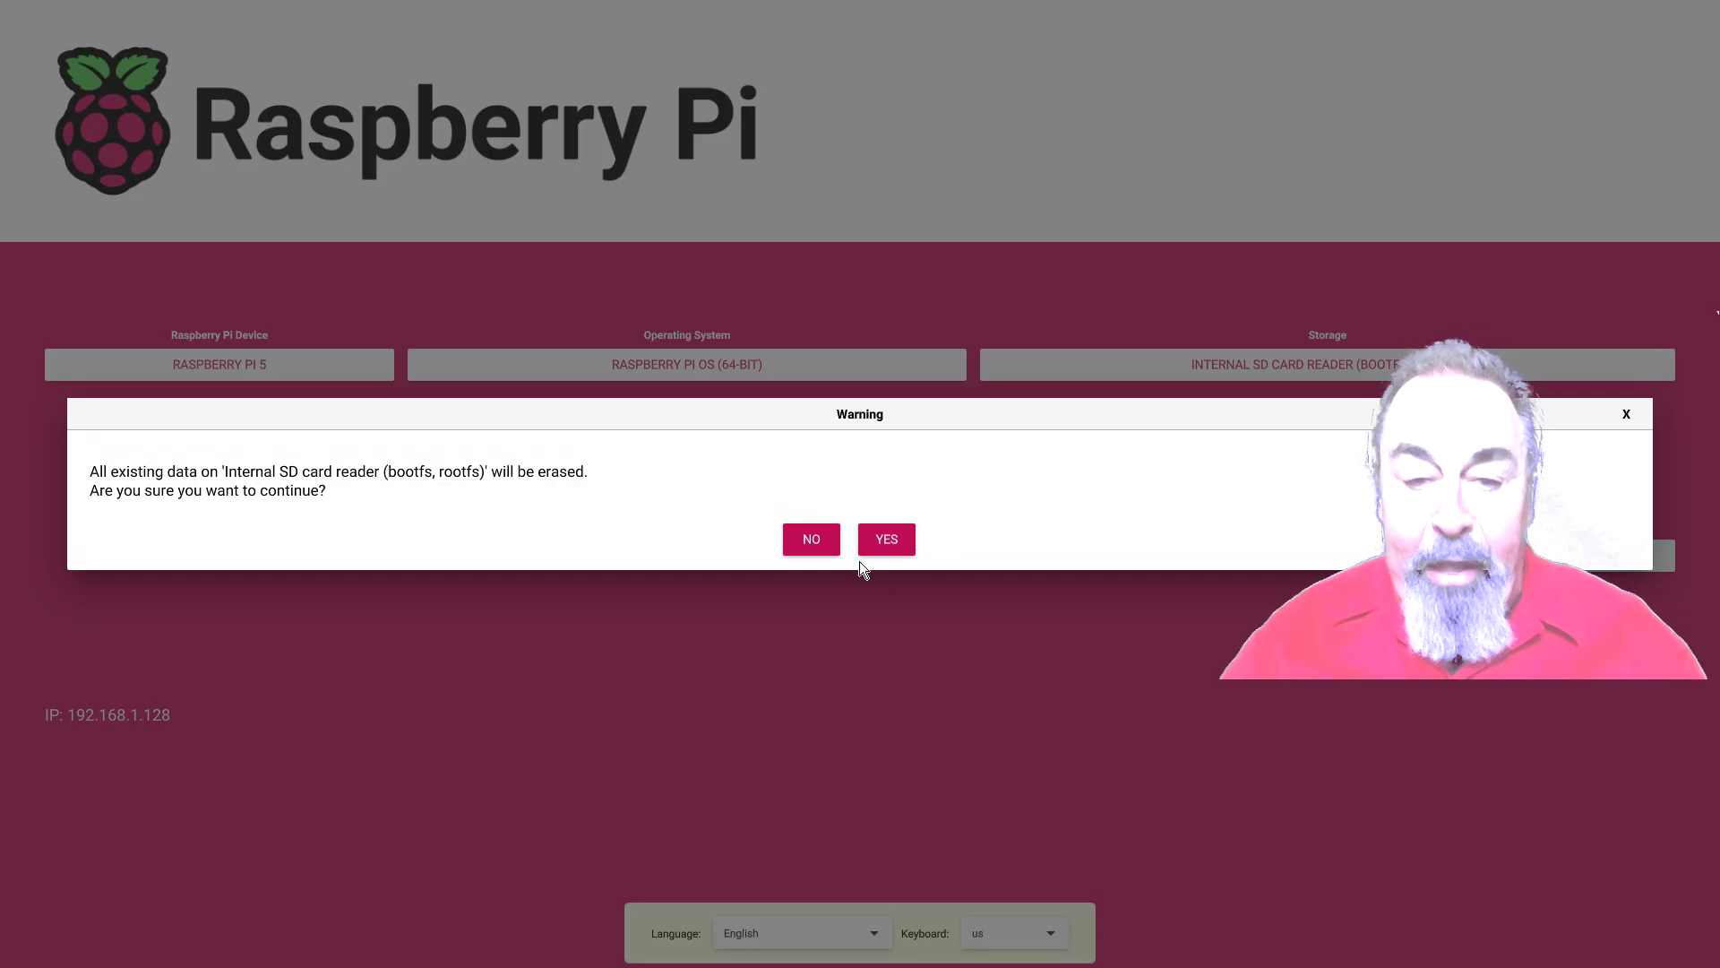
{"action": "left_click", "coordinate": [891, 543]}
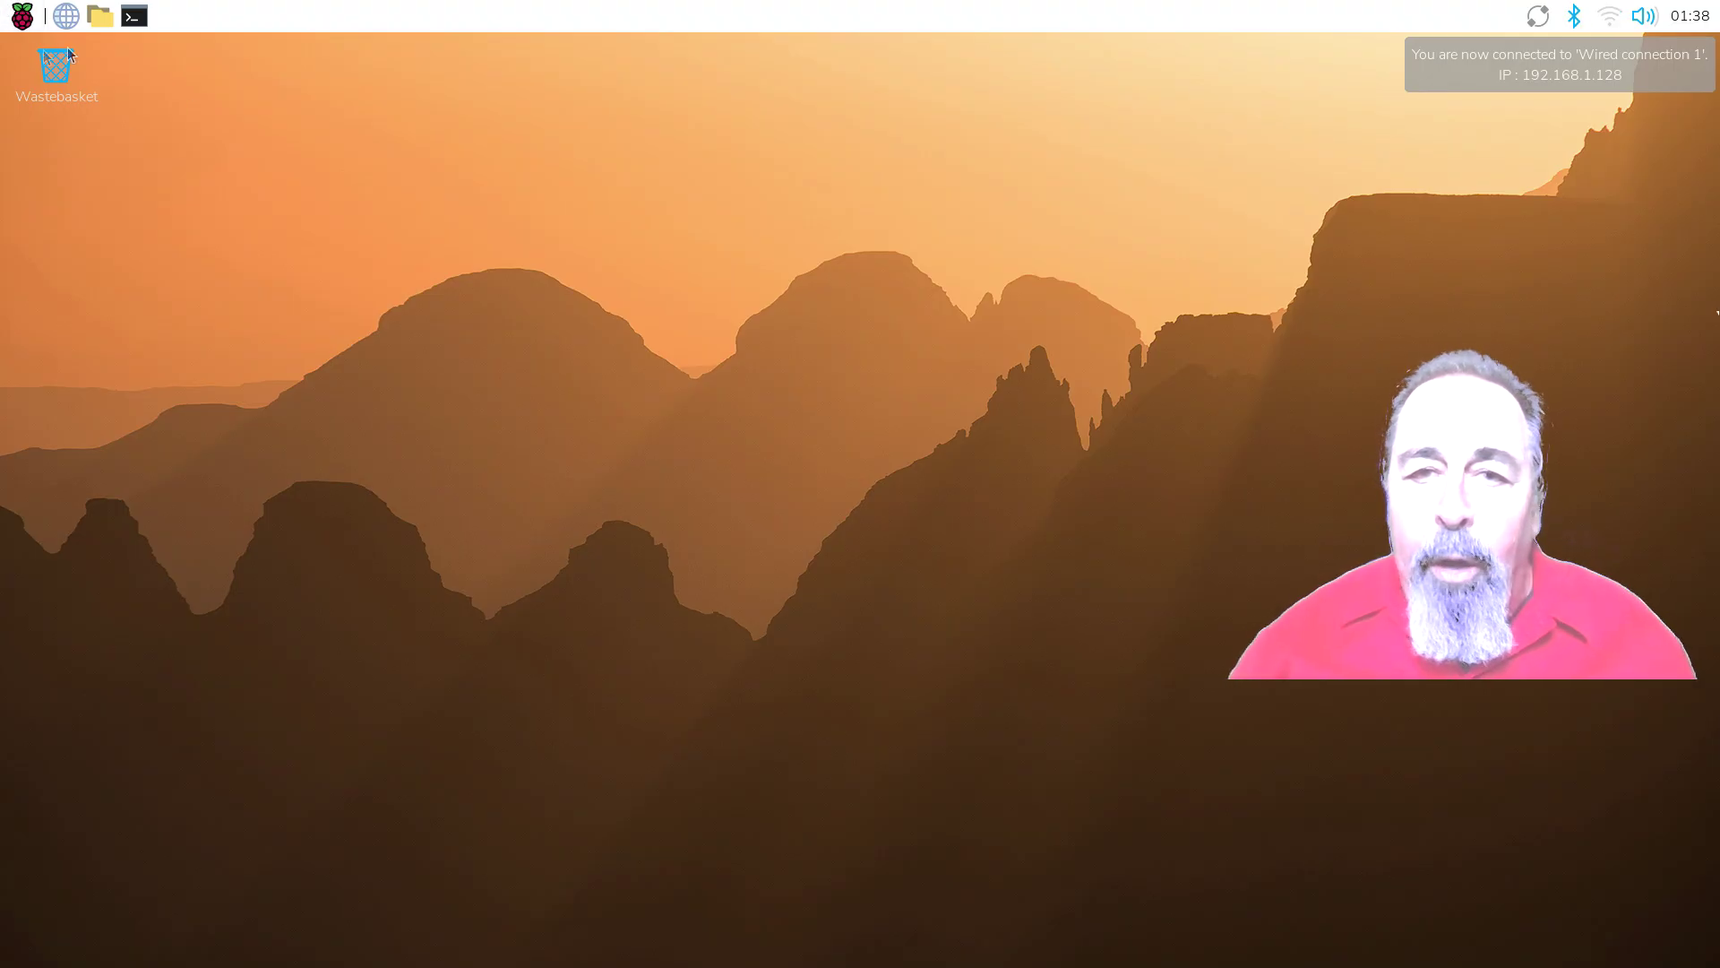
Open the Raspberry Pi applications menu from the top-left taskbar button
{"action": "left_click", "coordinate": [25, 27]}
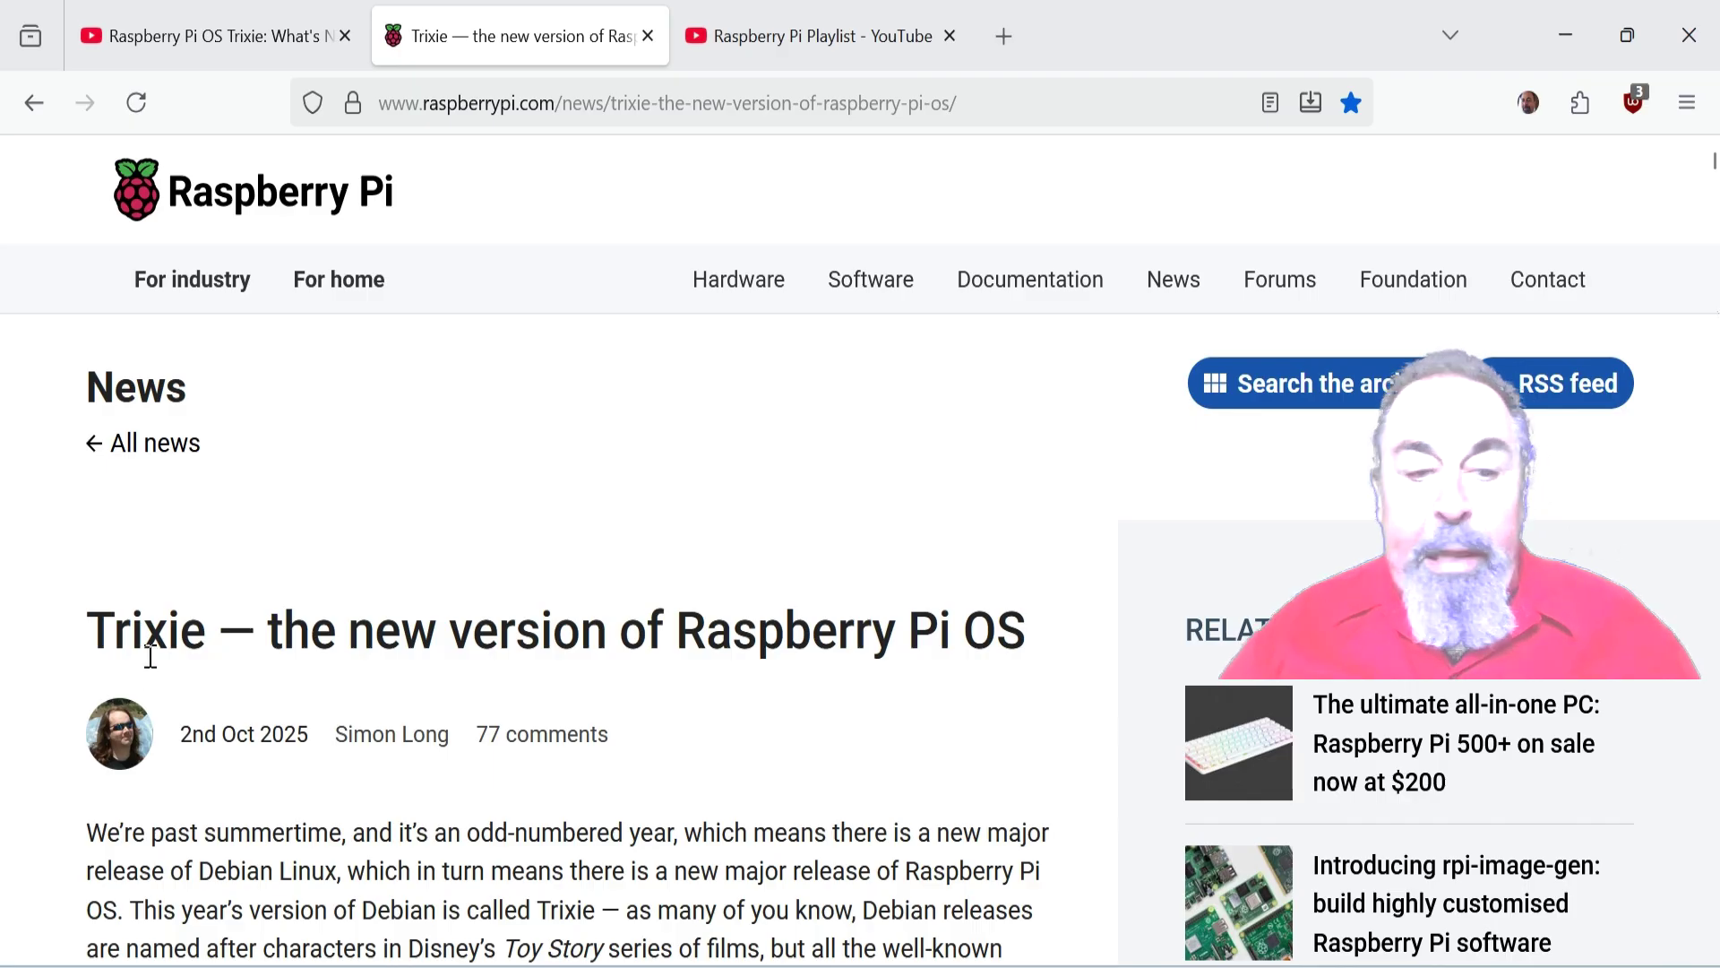
Go via the YouTube Shorts tab to the Raspberry Pi Playlist page and scroll its video list
{"action": "mouse_move", "coordinate": [103, 645]}
{"action": "left_mouse_down"}
{"action": "mouse_move", "coordinate": [564, 676]}
{"action": "mouse_move", "coordinate": [127, 626]}
{"action": "mouse_move", "coordinate": [122, 645]}
{"action": "left_mouse_up"}
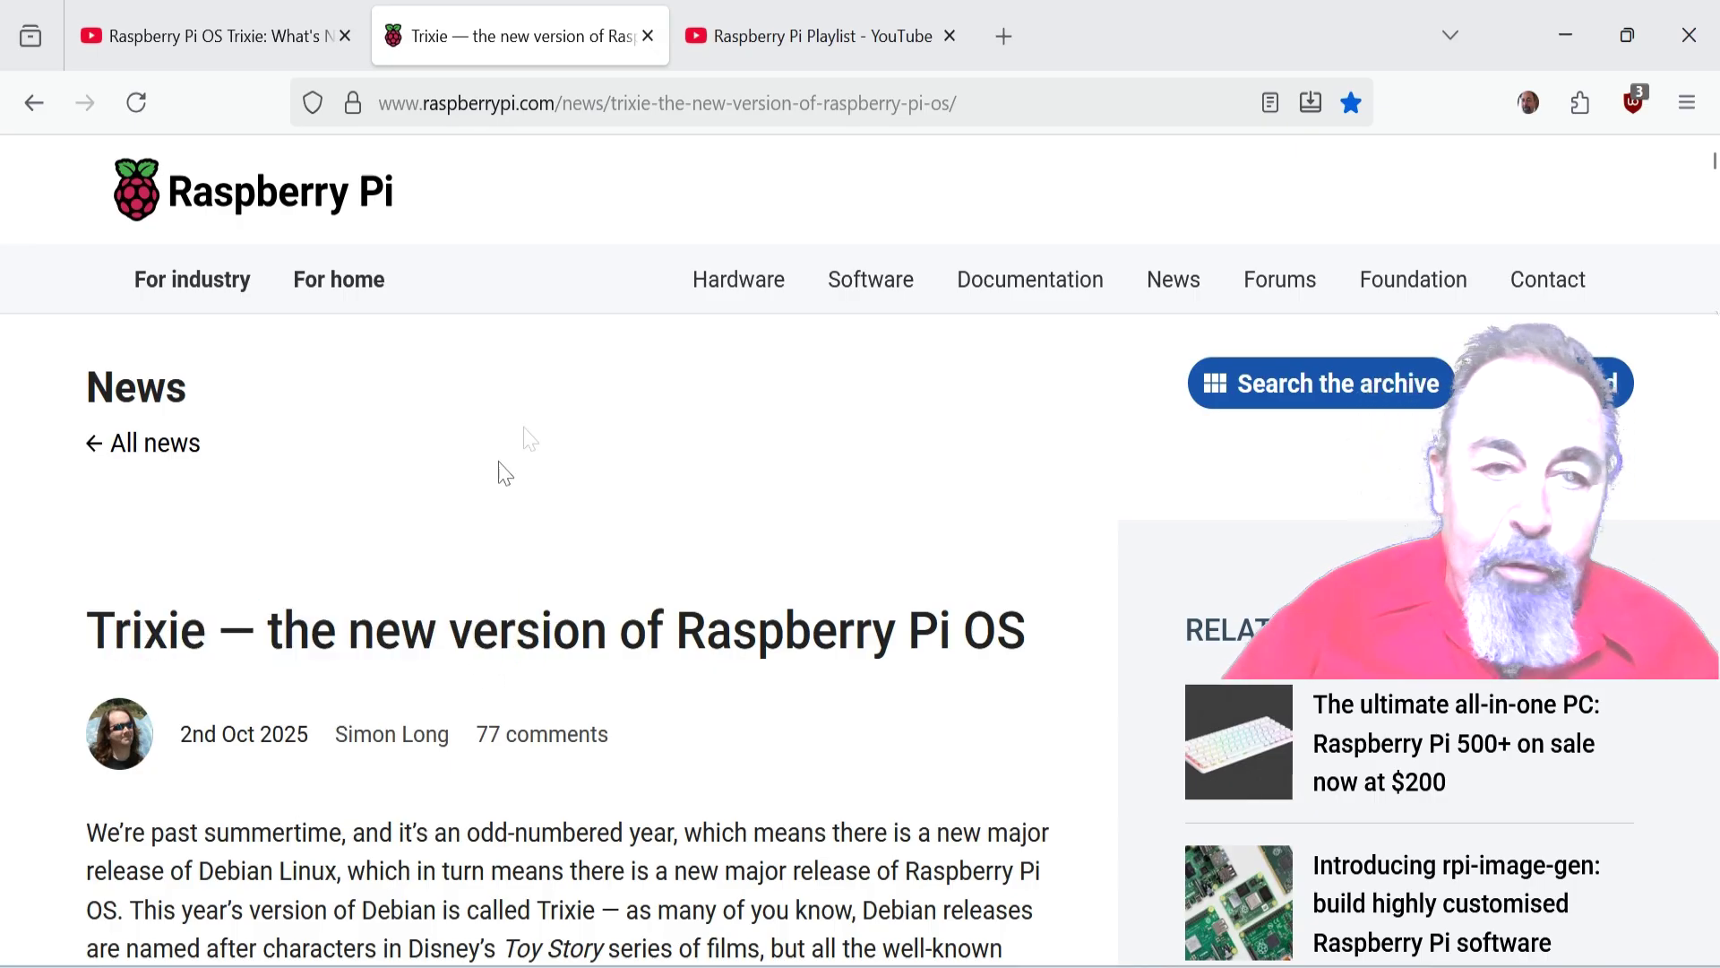
{"action": "key", "text": "ctrl+Page_Up"}
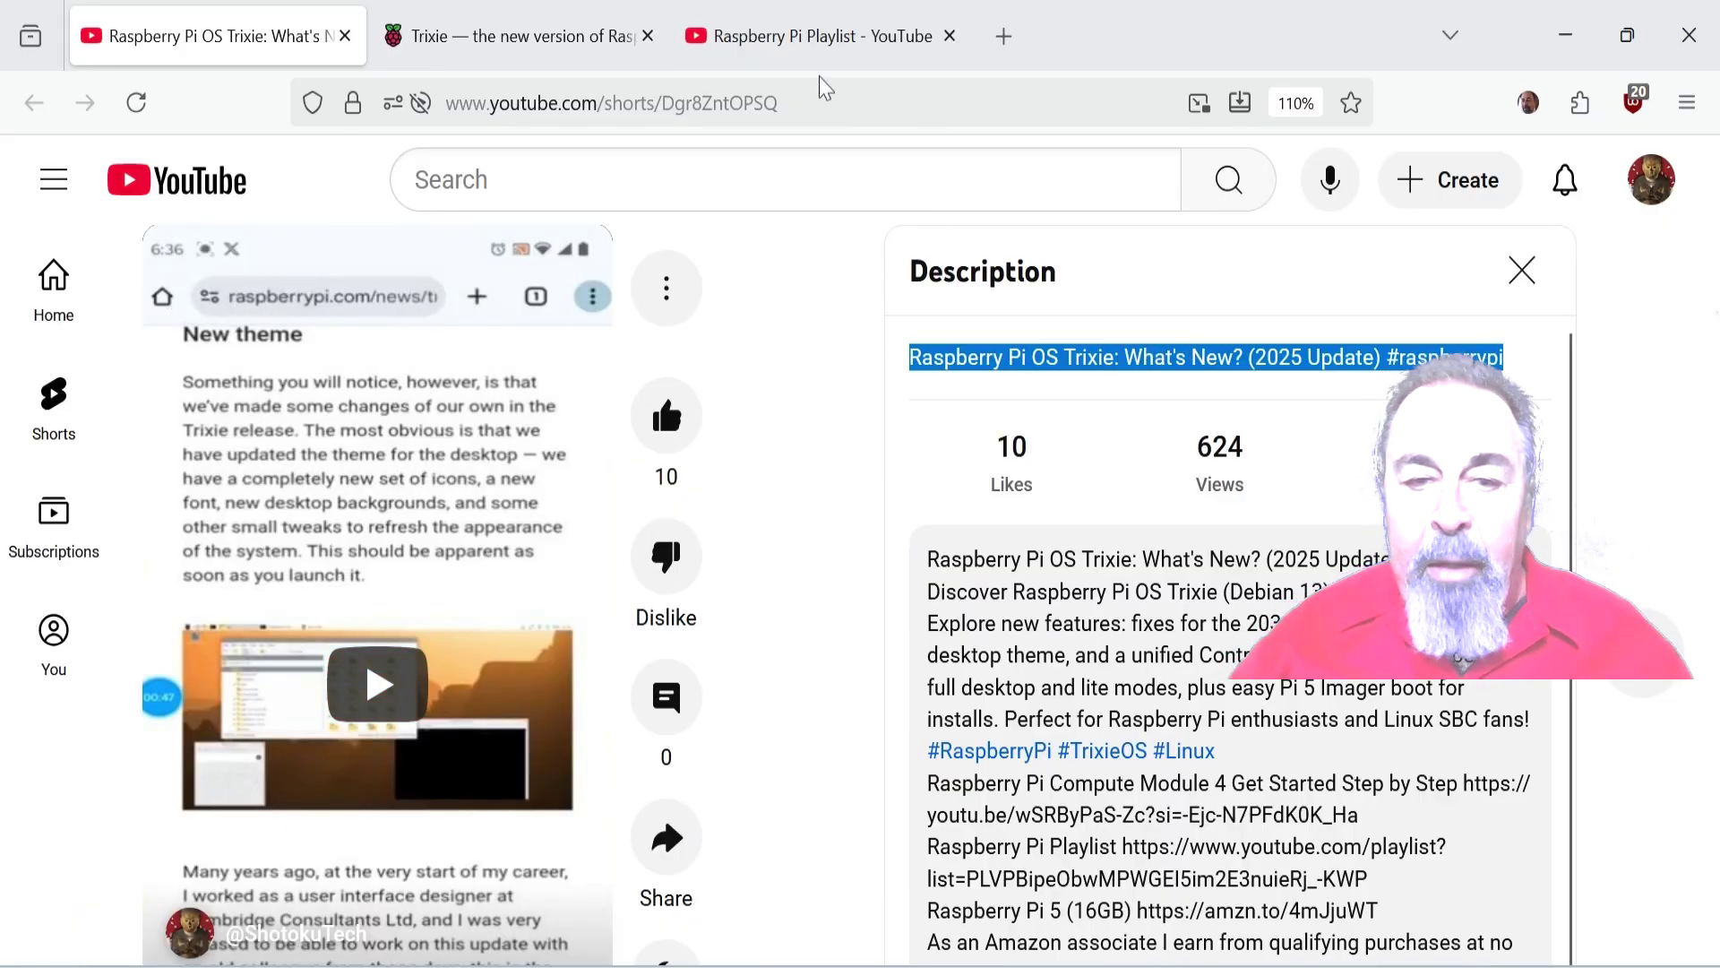
{"action": "left_click", "coordinate": [811, 41]}
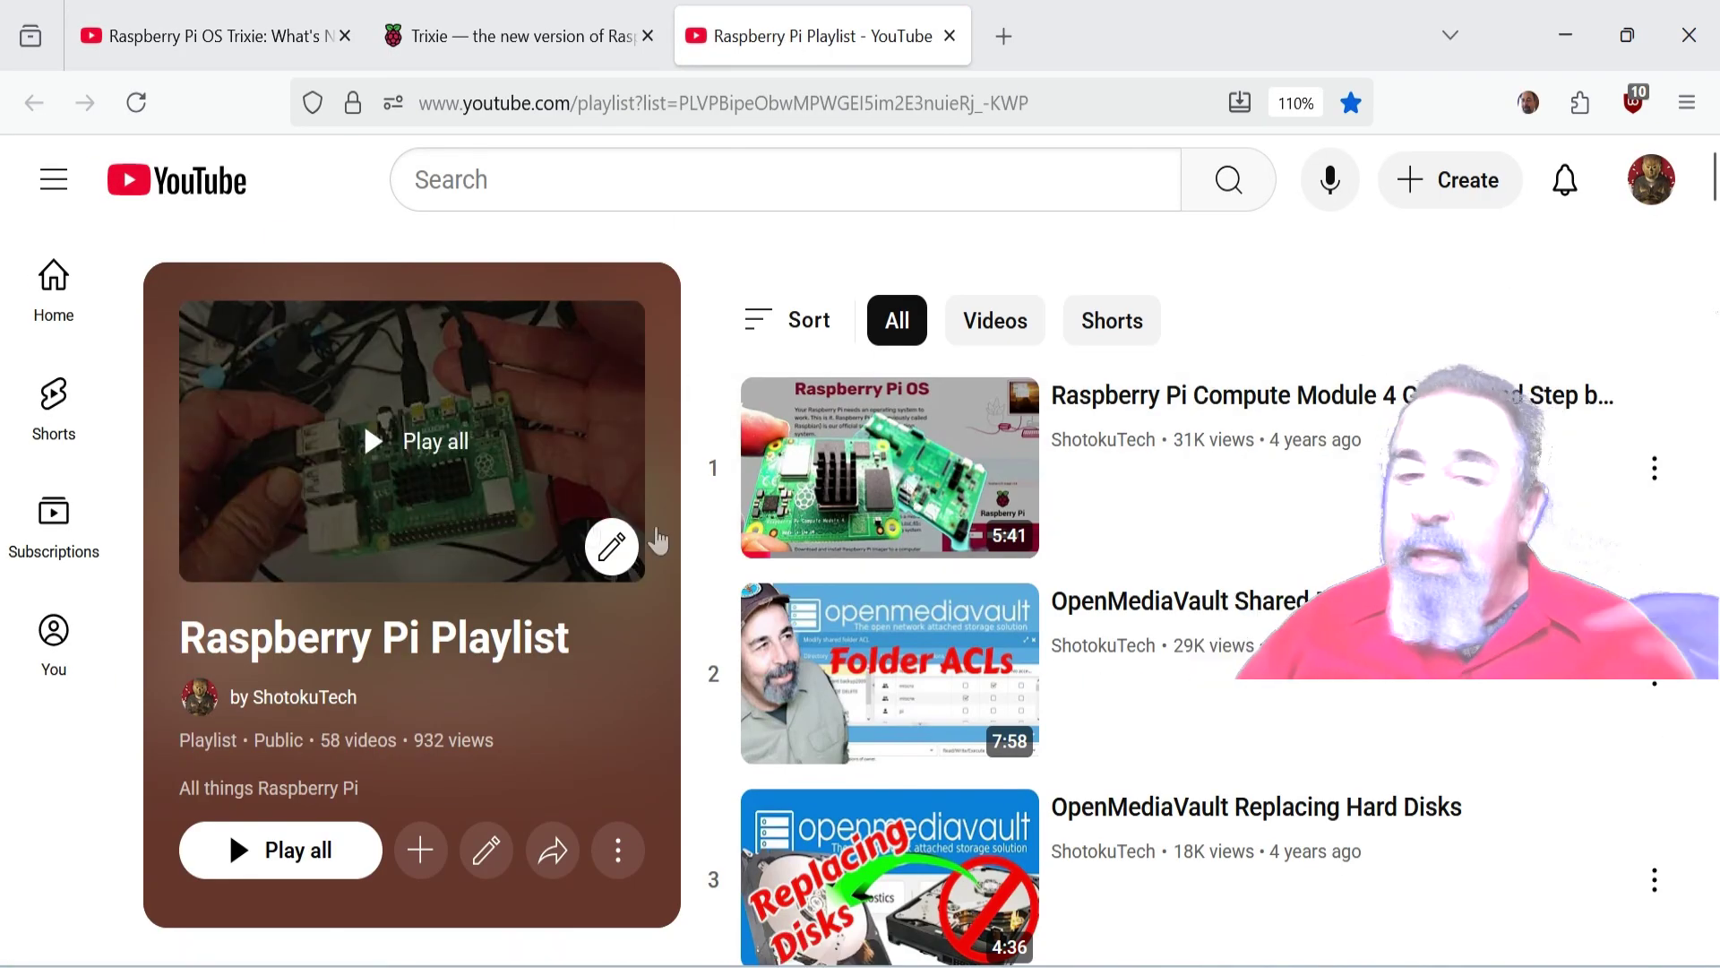
{"action": "scroll", "coordinate": [1214, 595], "scroll_direction": "down", "scroll_amount": 12}
{"action": "scroll", "coordinate": [1218, 595], "scroll_direction": "down", "scroll_amount": 15}
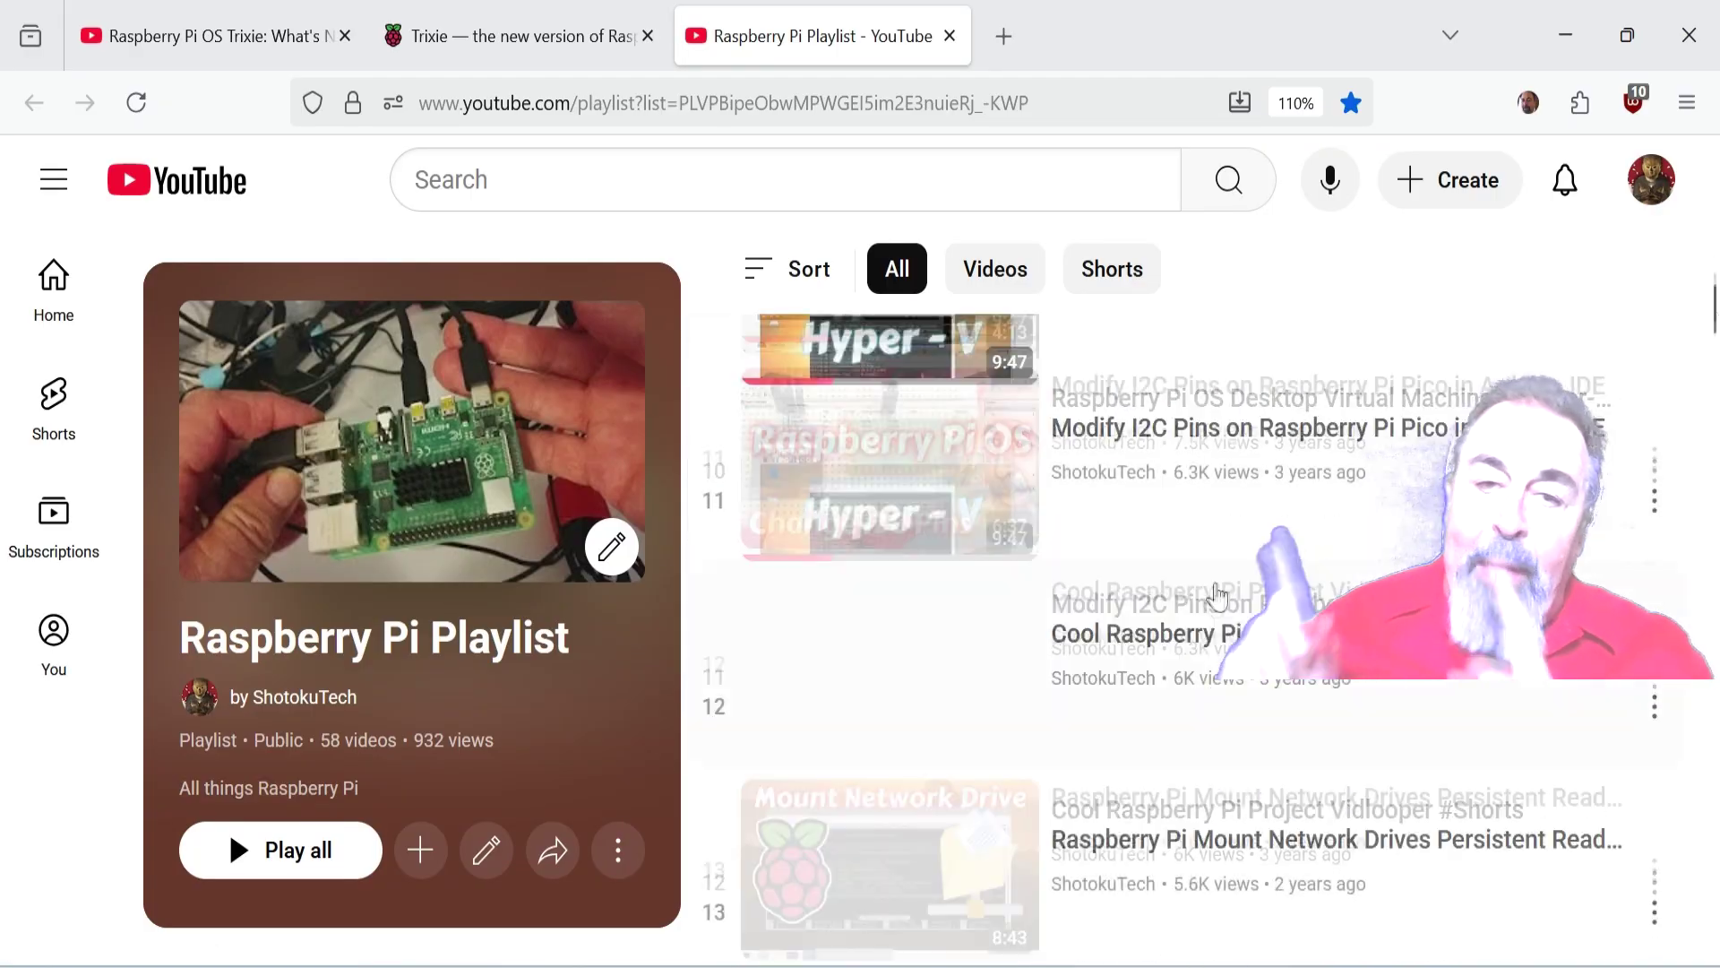
{"action": "scroll", "coordinate": [1204, 682], "scroll_direction": "up", "scroll_amount": 20}
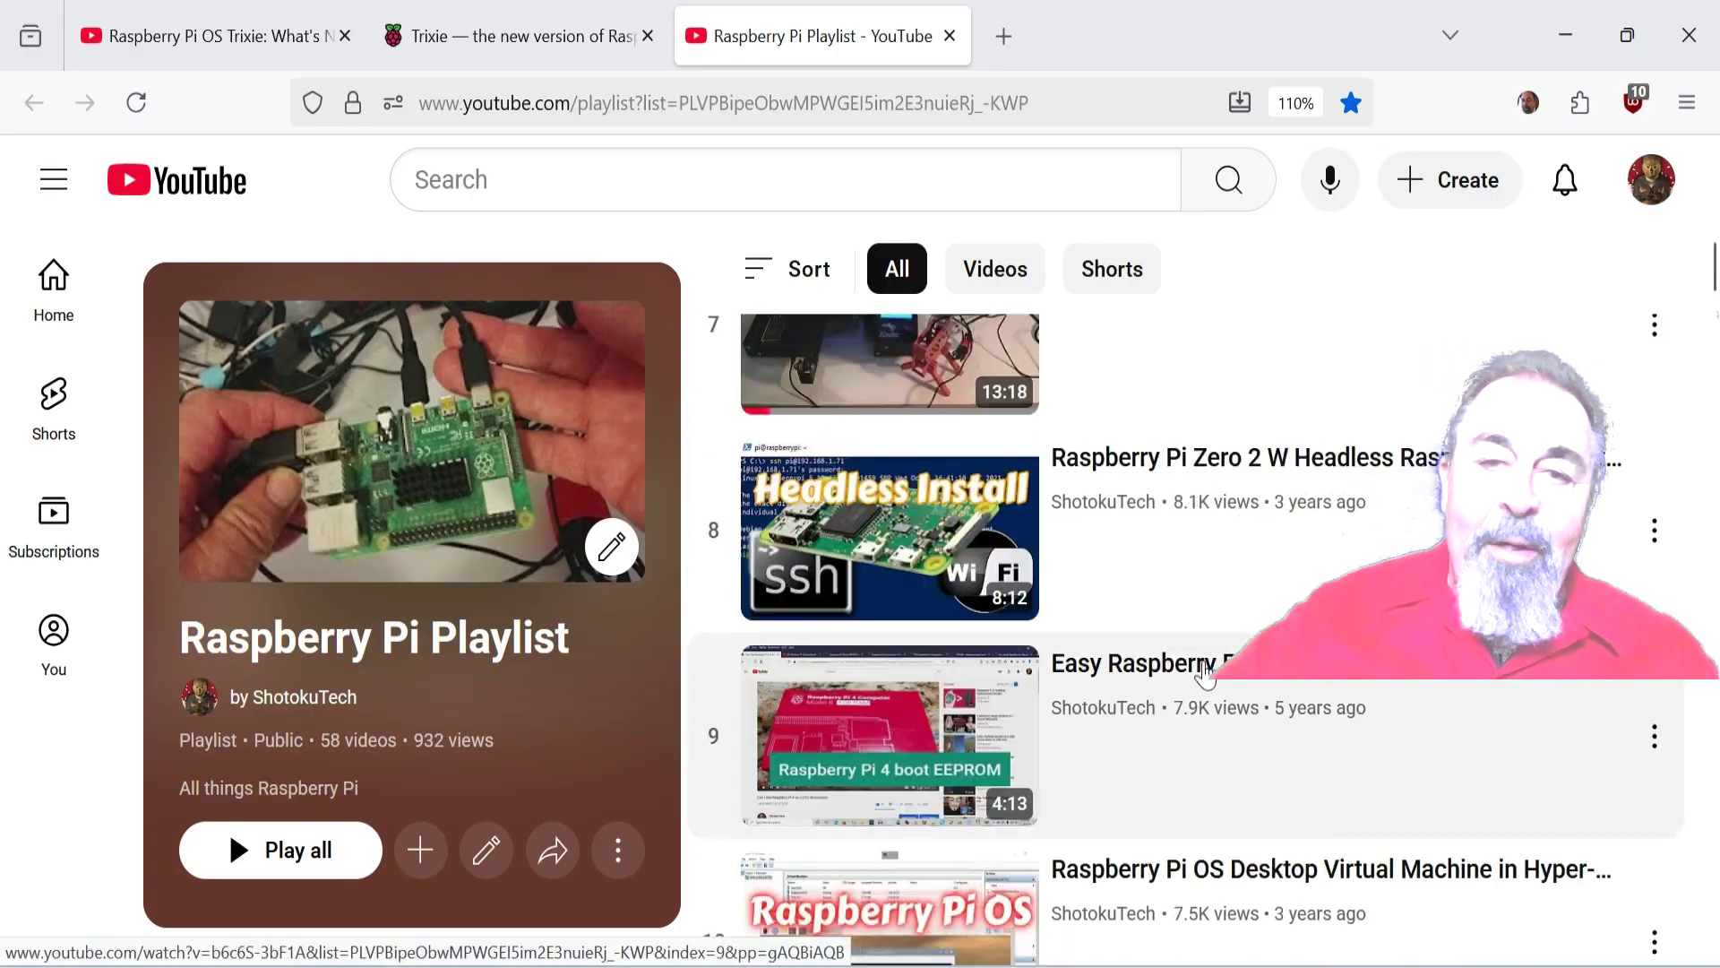